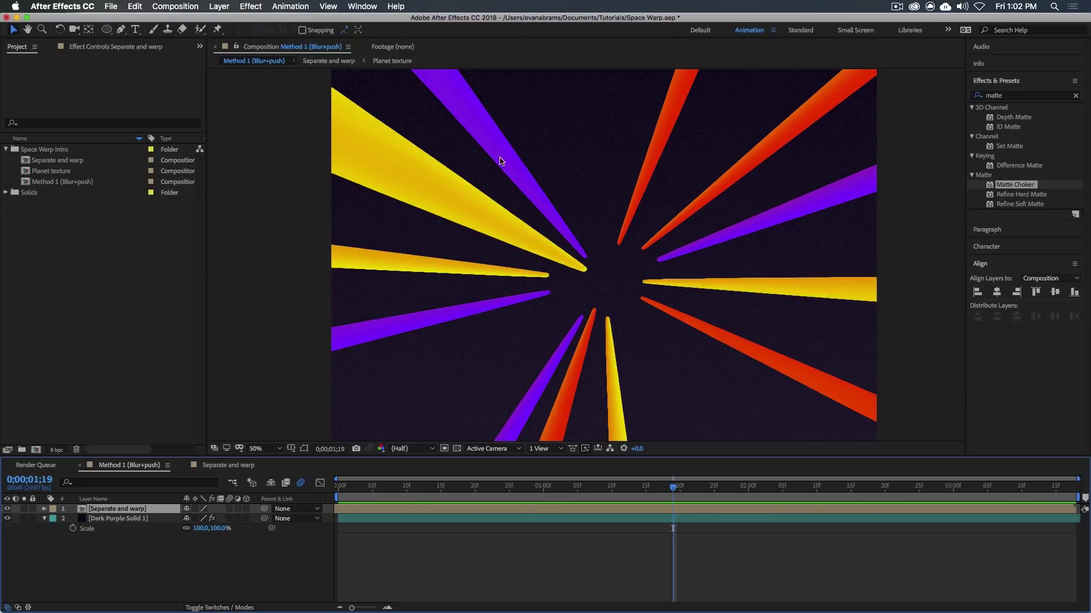
Create a new HDTV 1080 24 composition (1920x1080, 24 fps) named Example.
{"action": "scroll", "coordinate": [460, 199], "scroll_direction": "up", "scroll_amount": 2}
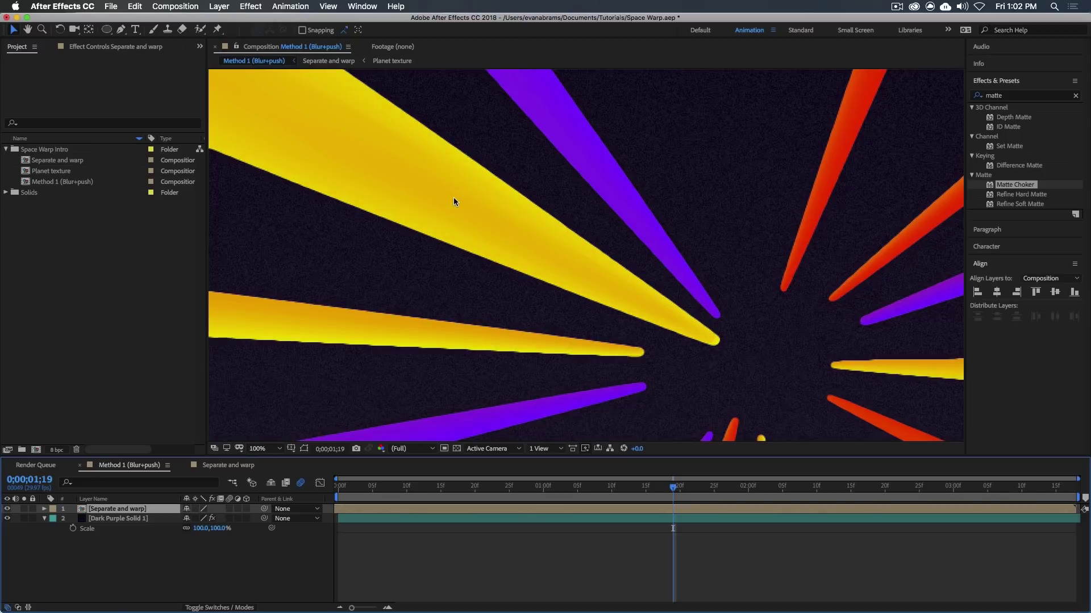
{"action": "scroll", "coordinate": [477, 196], "scroll_direction": "down", "scroll_amount": 2}
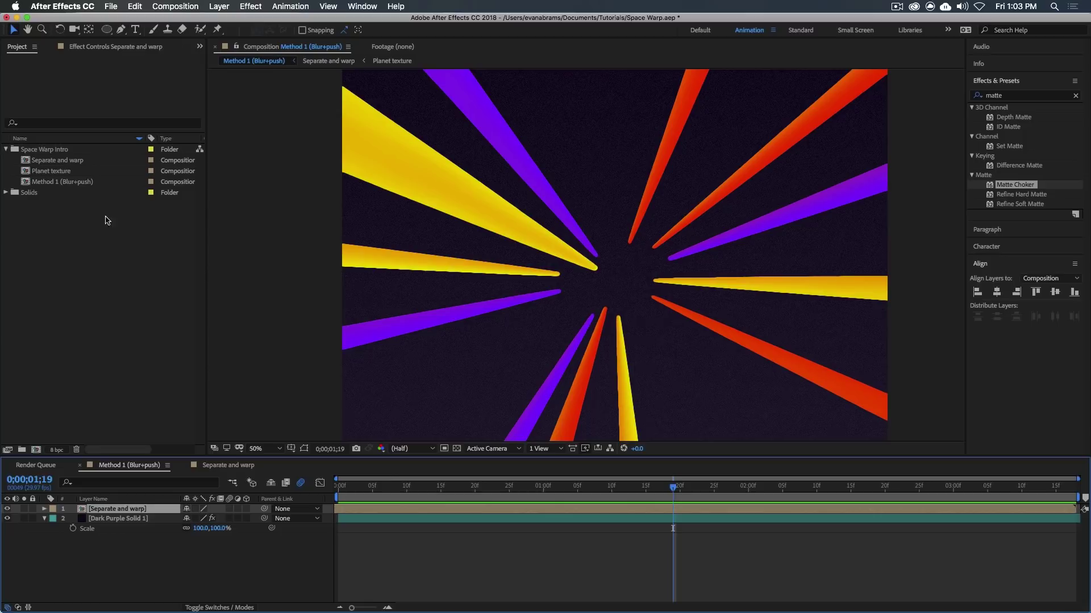
{"action": "left_click", "coordinate": [36, 450]}
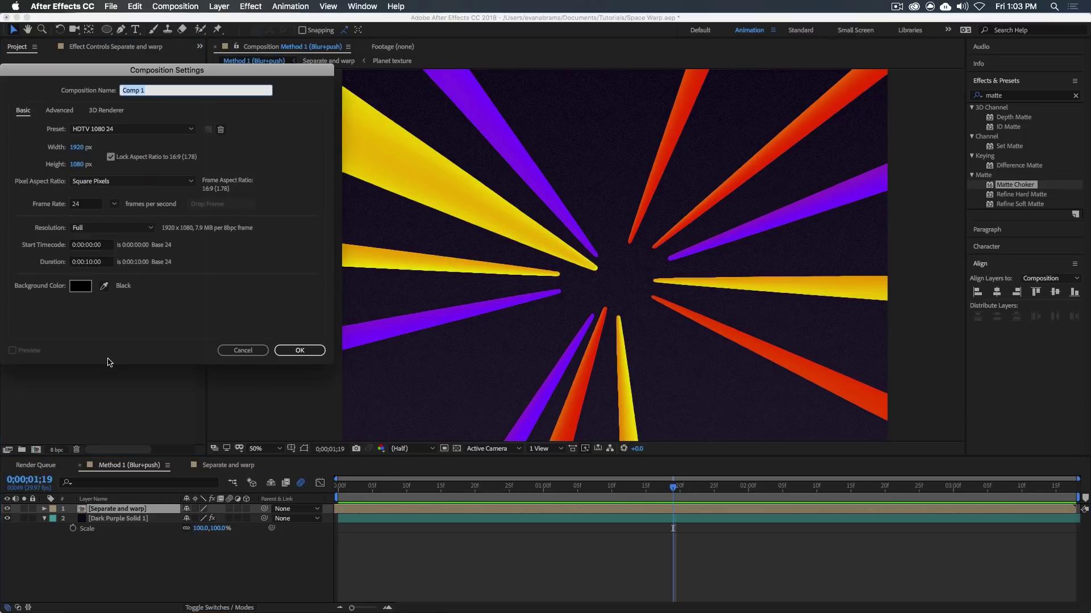
{"action": "type", "text": "Example"}
{"action": "key", "text": "Return"}
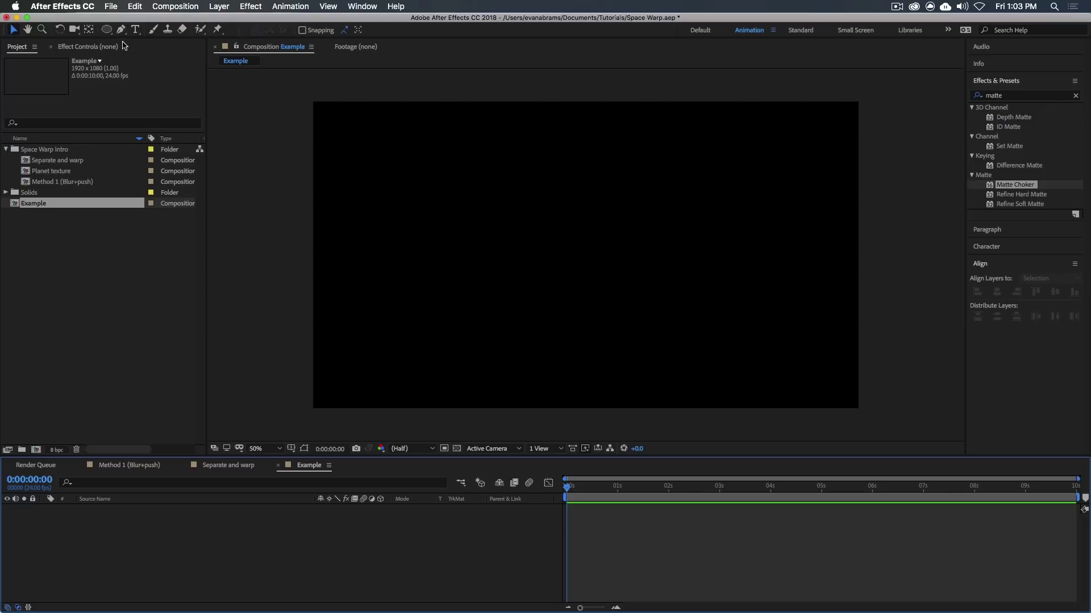
Add an ellipse filling the composition as Shape Layer 1 and show its modified properties.
{"action": "double_click", "coordinate": [108, 30]}
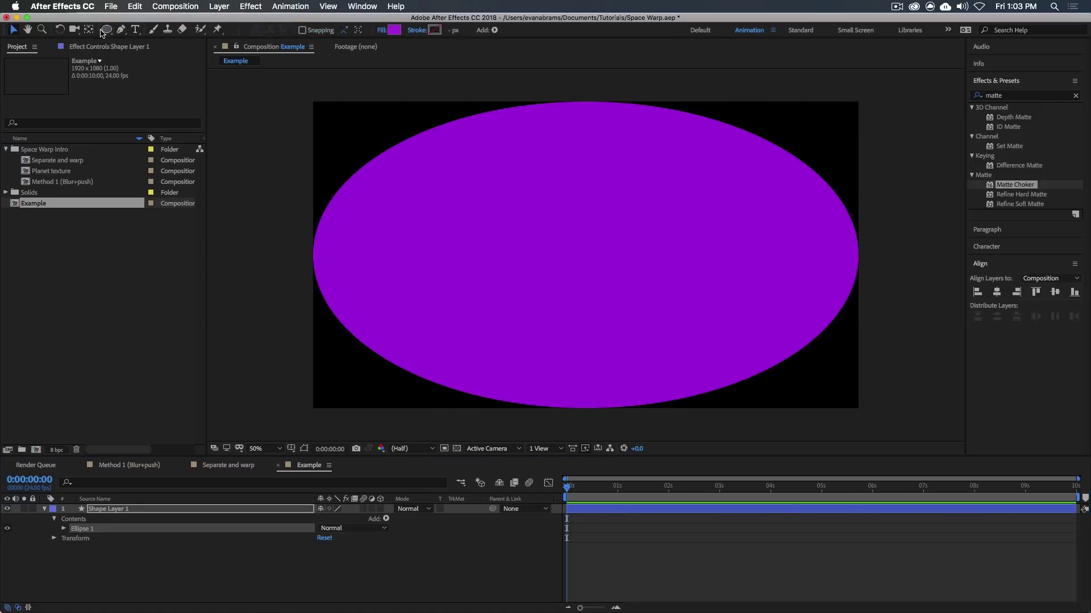
{"action": "left_click", "coordinate": [159, 513]}
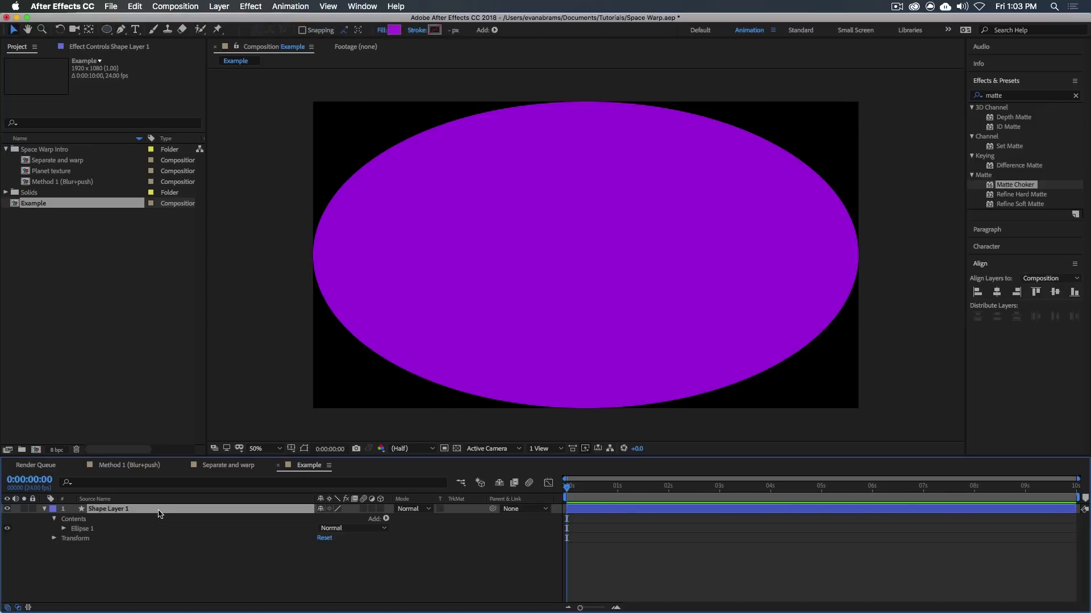
{"action": "key", "text": "super+grave"}
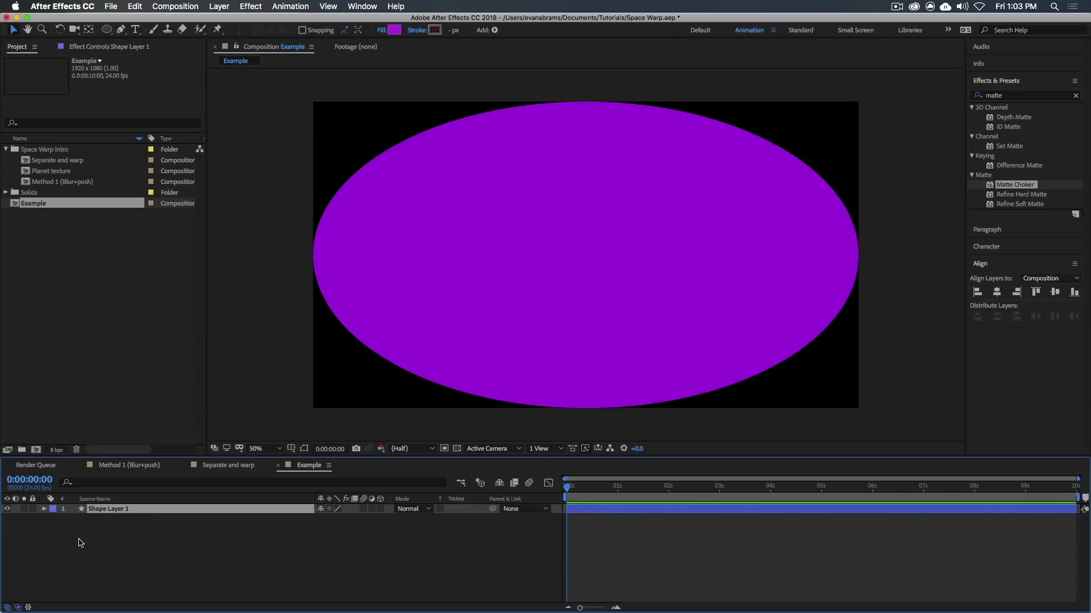
{"action": "key", "text": "u"}
{"action": "key", "text": "u"}
Set the ellipse path size to 100 by 100, then reselect Shape Layer 1.
{"action": "left_click", "coordinate": [355, 547]}
{"action": "type", "text": "100"}
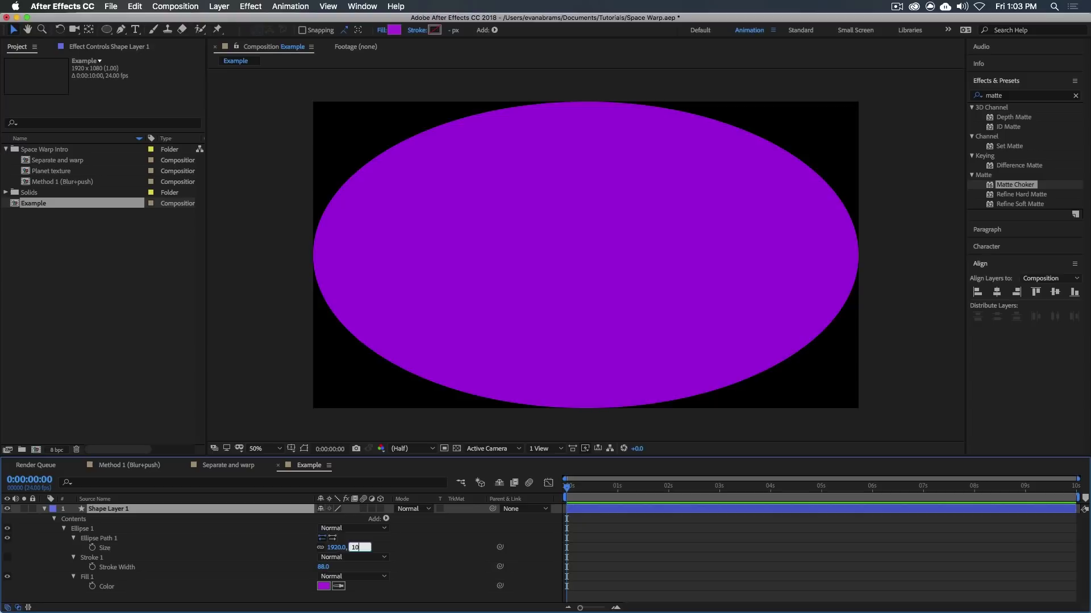
{"action": "key", "text": "Return"}
{"action": "left_click_drag", "start_coordinate": [330, 548], "coordinate": [321, 548]}
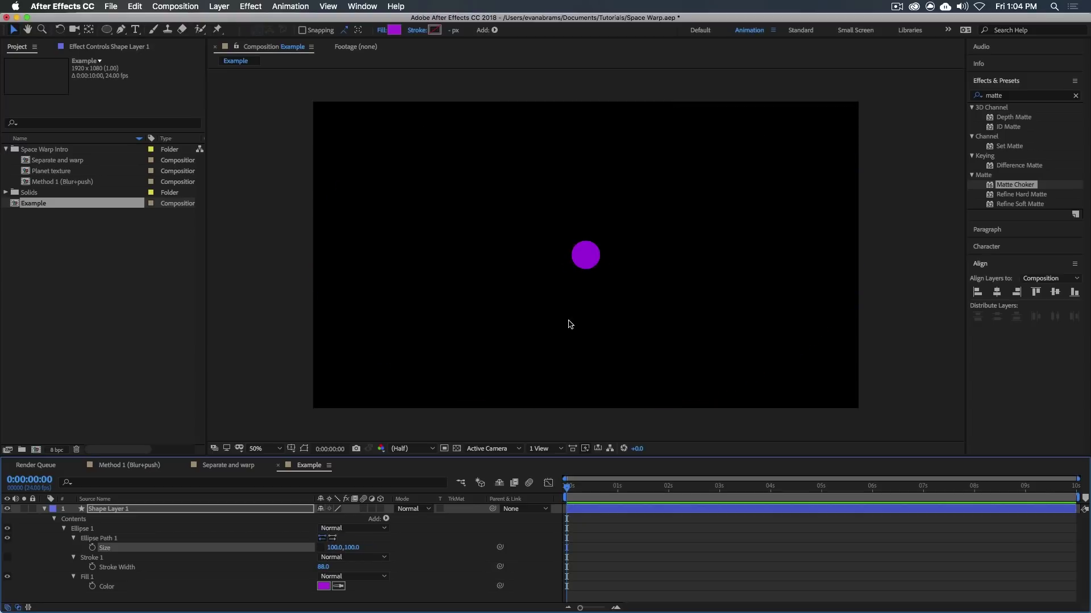
{"action": "left_click", "coordinate": [595, 268]}
{"action": "left_click", "coordinate": [595, 512]}
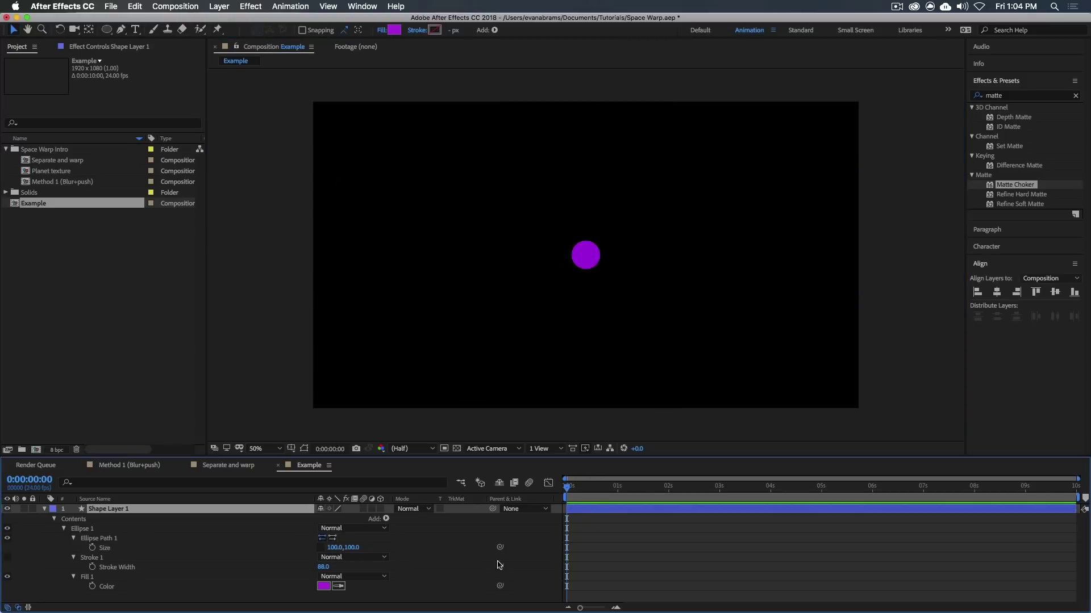
{"action": "left_click", "coordinate": [497, 565]}
{"action": "left_click", "coordinate": [210, 509]}
Keyframe the circle's Position at 0 s and move it lower right at 1:06.
{"action": "key", "text": "p"}
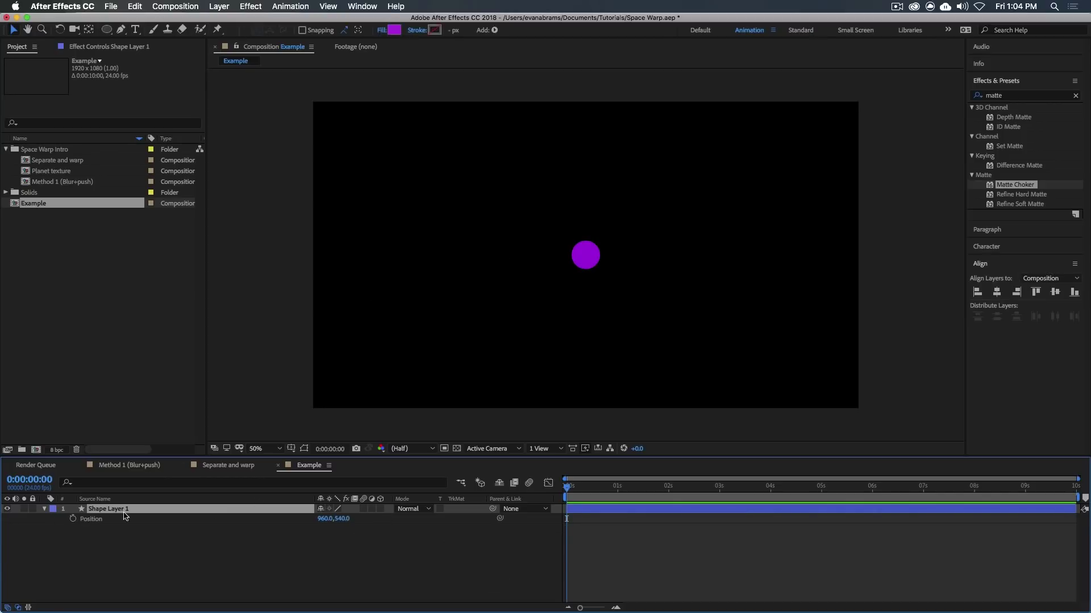
{"action": "left_click", "coordinate": [72, 520]}
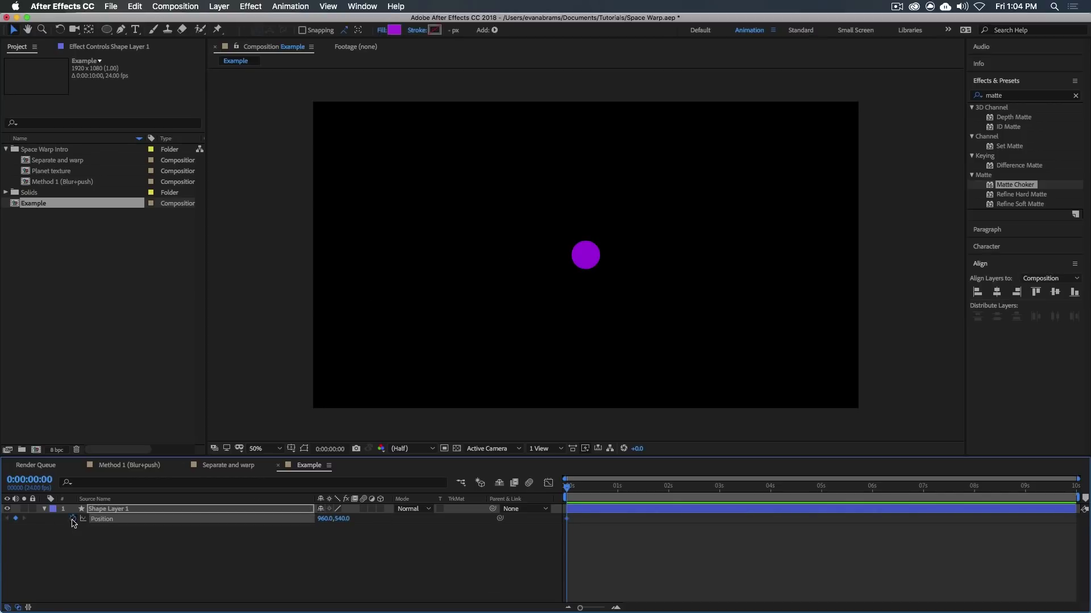
{"action": "key", "text": "space"}
{"action": "left_click", "coordinate": [586, 253]}
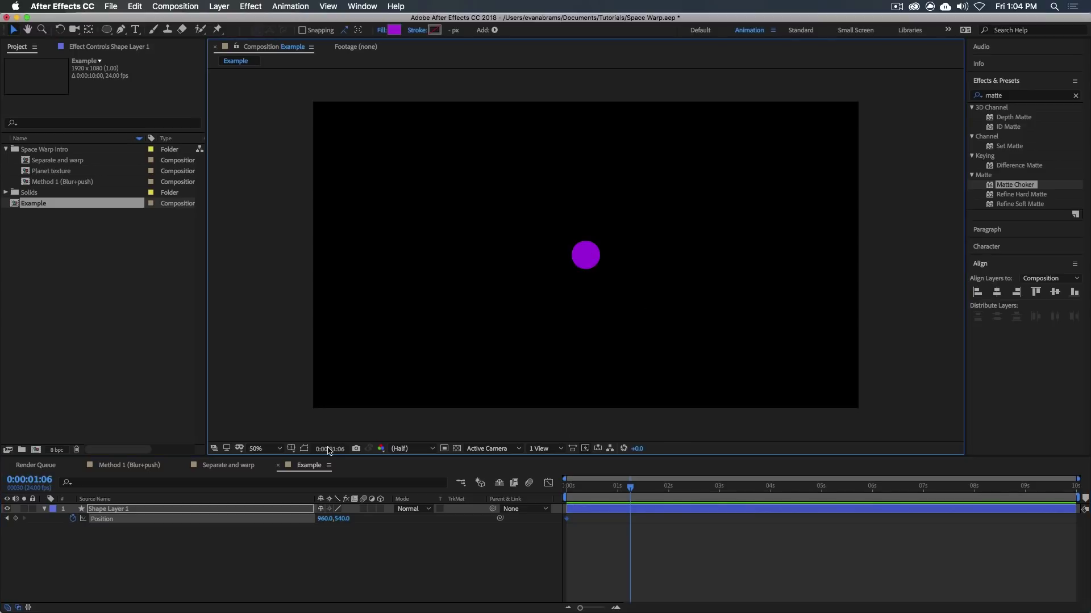
{"action": "left_click", "coordinate": [304, 449]}
{"action": "left_click_drag", "start_coordinate": [591, 262], "coordinate": [794, 366]}
Sharpen the Position speed ease in the Graph Editor and preview the burst.
{"action": "left_click", "coordinate": [636, 527]}
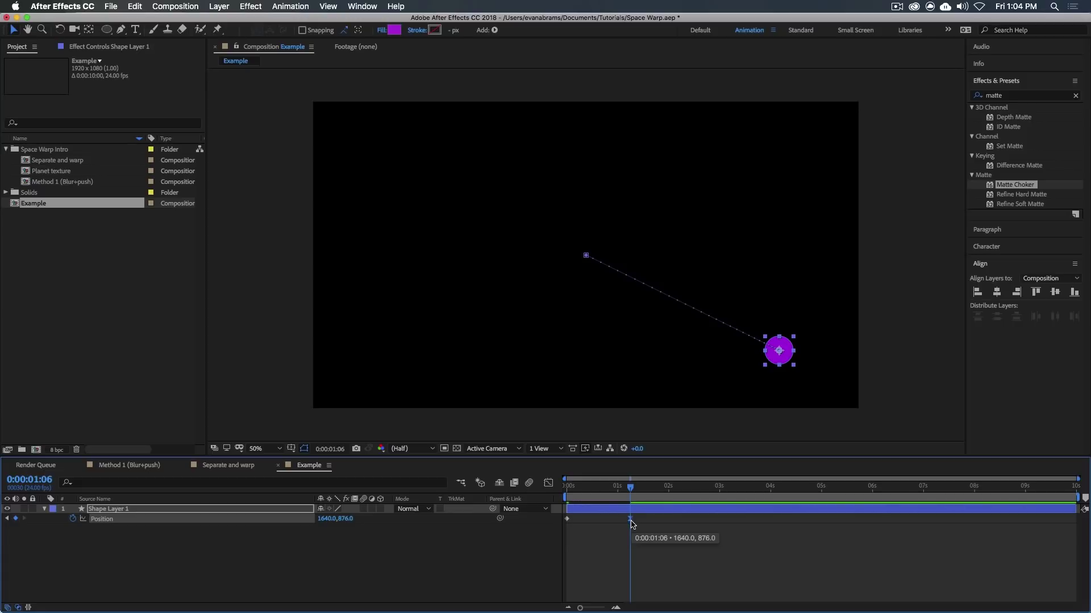
{"action": "key", "text": "shift+F3"}
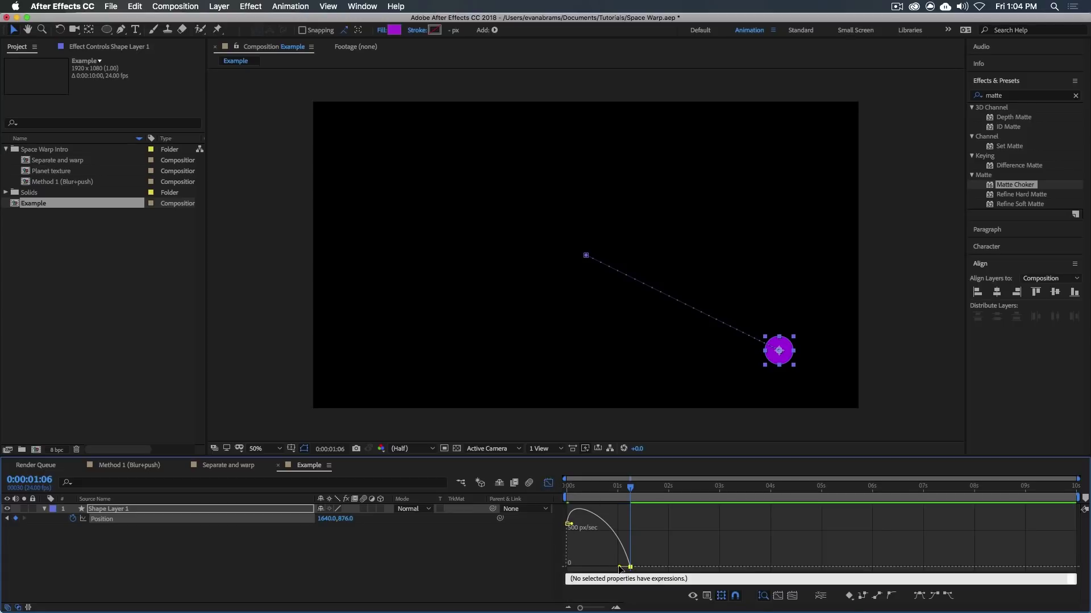
{"action": "left_click_drag", "start_coordinate": [620, 567], "coordinate": [598, 566]}
{"action": "key", "text": "Home"}
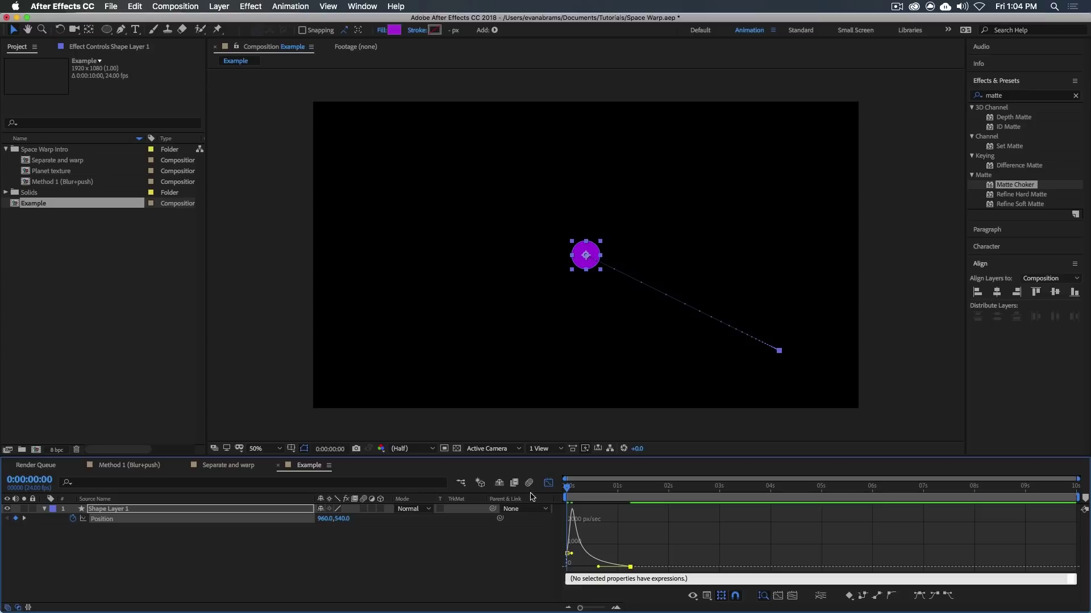
{"action": "key", "text": "space"}
{"action": "key", "text": "space"}
{"action": "key", "text": "space"}
{"action": "left_click", "coordinate": [570, 489]}
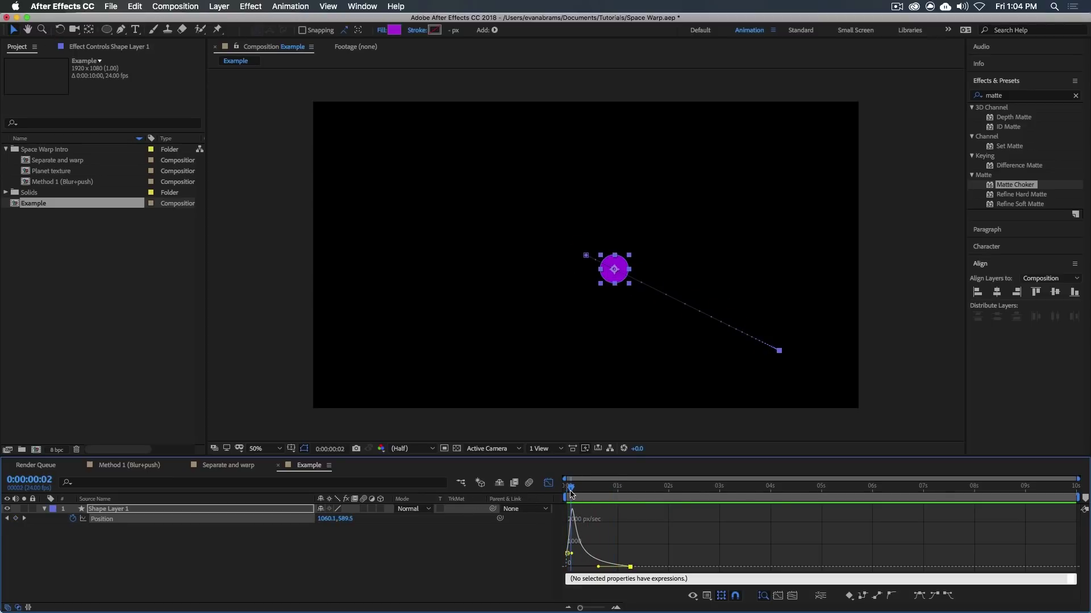
{"action": "left_click_drag", "start_coordinate": [570, 490], "coordinate": [627, 490]}
Duplicate the circle layer and move the copy's end point to a new spot.
{"action": "left_click", "coordinate": [639, 512]}
{"action": "key", "text": "shift+F3"}
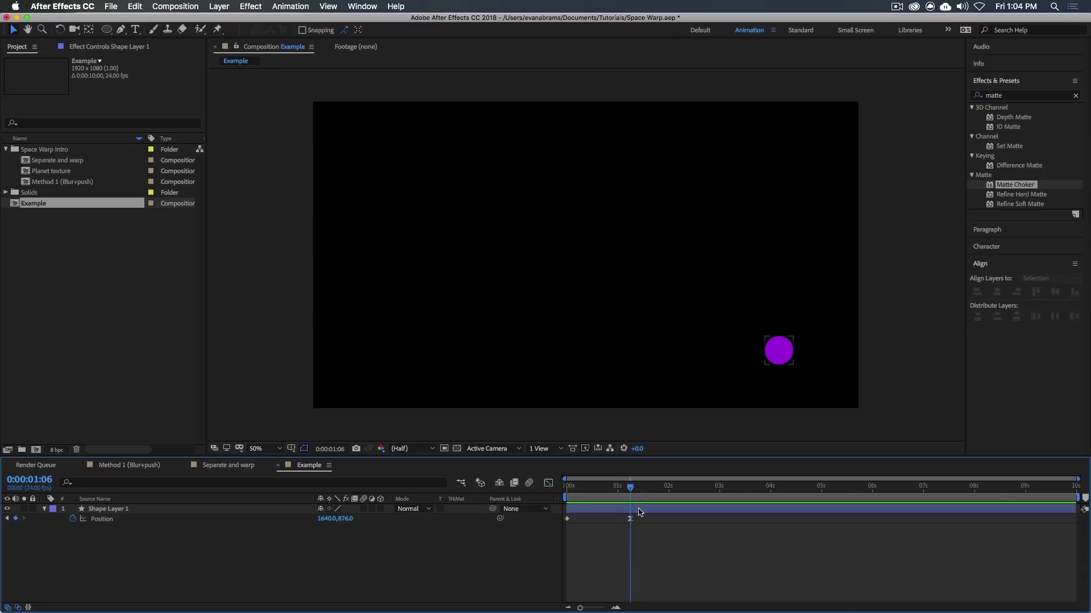
{"action": "key", "text": "super+d"}
{"action": "left_click_drag", "start_coordinate": [778, 350], "coordinate": [780, 284]}
Duplicate the circle layer again for another flying circle.
{"action": "key", "text": "super+d"}
{"action": "key", "text": "super+d"}
{"action": "key", "text": "super+d"}
{"action": "key", "text": "super+d"}
{"action": "key", "text": "super+d"}
{"action": "key", "text": "super+d"}
{"action": "key", "text": "super+d"}
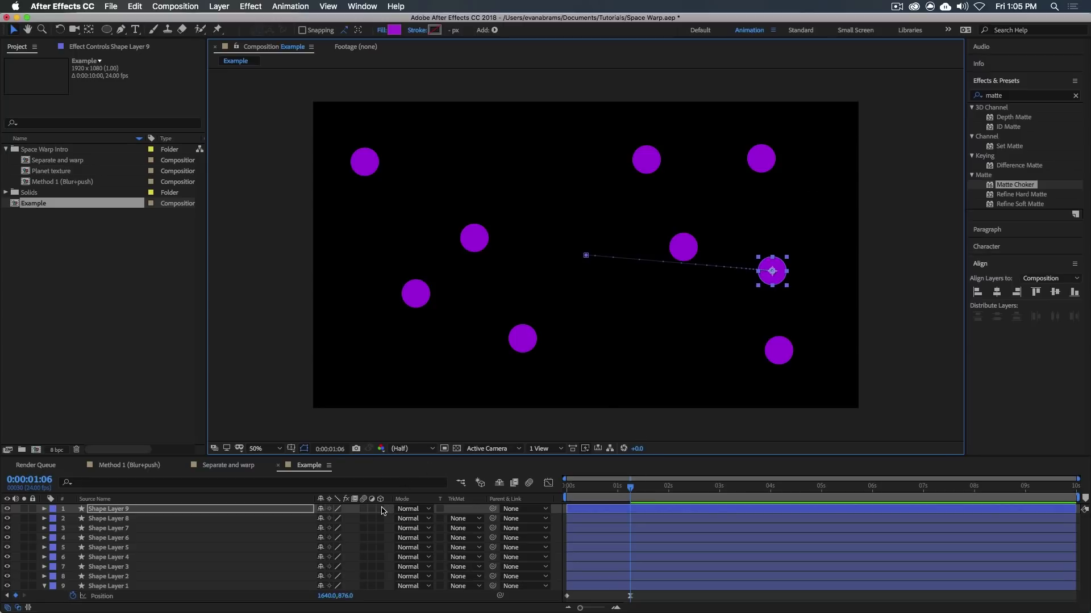
Turn on 3D for all nine circle layers and add a 35mm preset Camera 1.
{"action": "left_click_drag", "start_coordinate": [380, 509], "coordinate": [378, 585]}
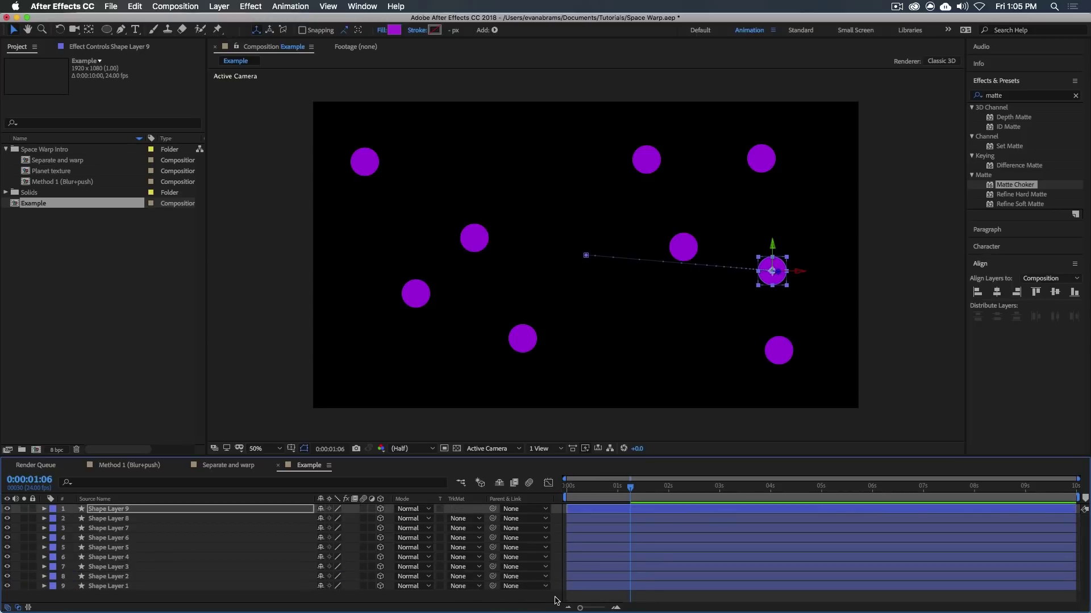
{"action": "right_click", "coordinate": [517, 480]}
{"action": "mouse_move", "coordinate": [603, 486]}
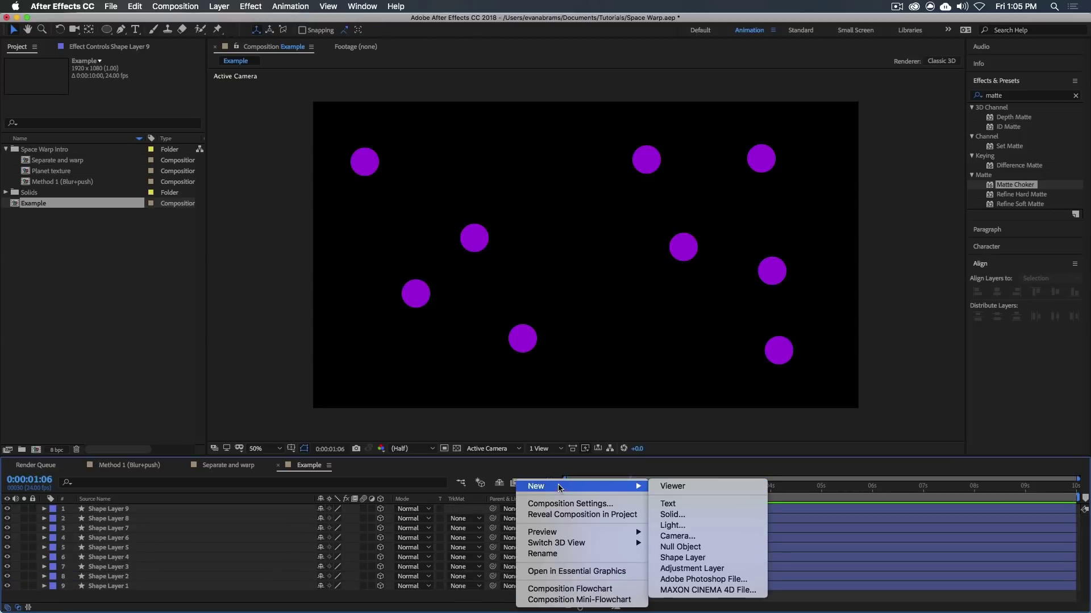
{"action": "left_click", "coordinate": [677, 536]}
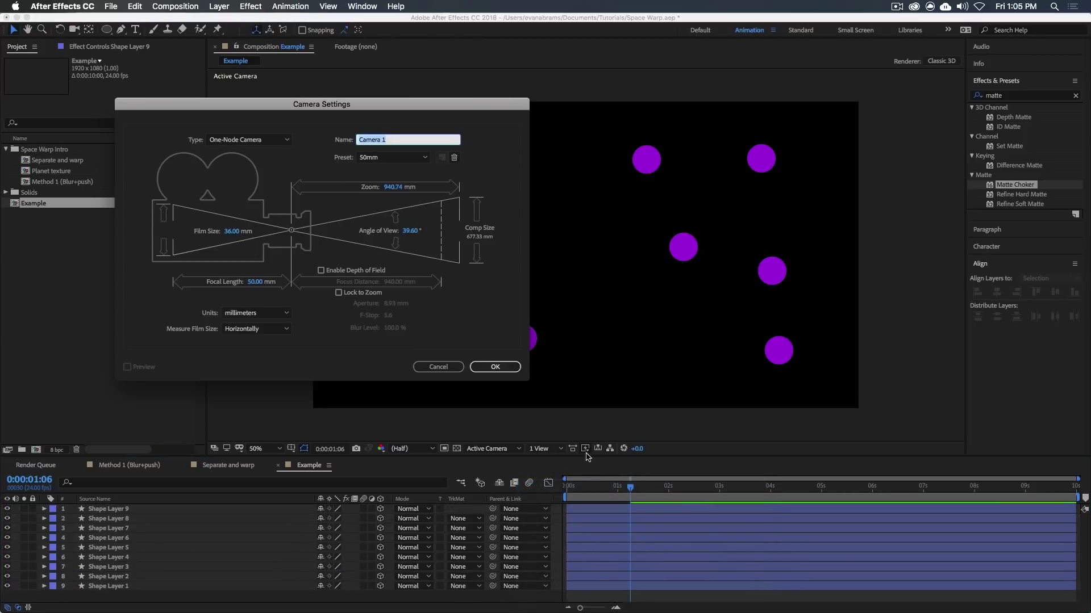
{"action": "left_click", "coordinate": [397, 158]}
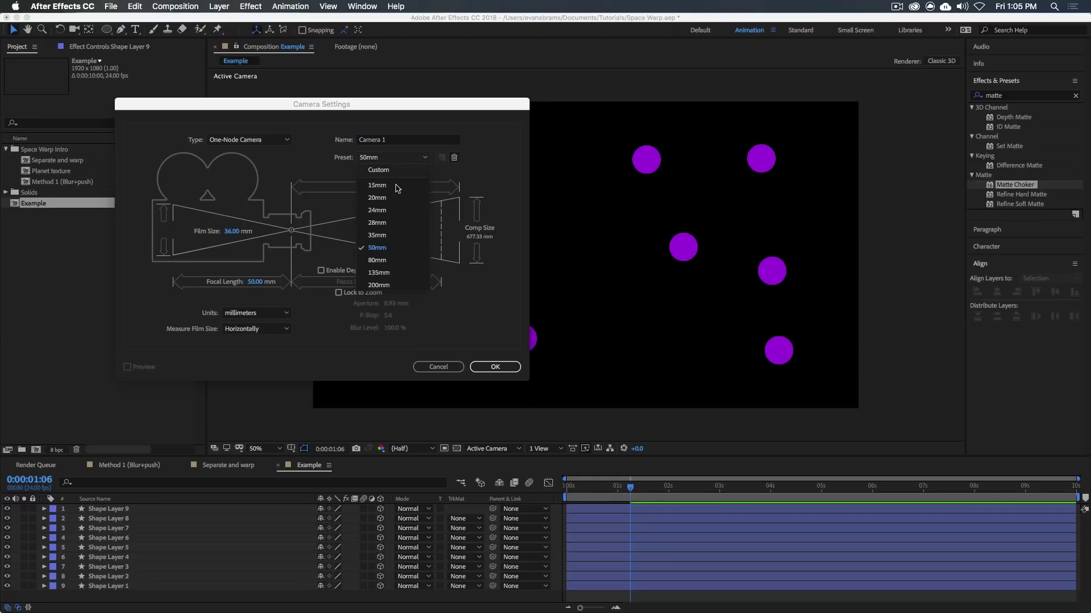
{"action": "left_click", "coordinate": [386, 236]}
{"action": "left_click", "coordinate": [491, 367]}
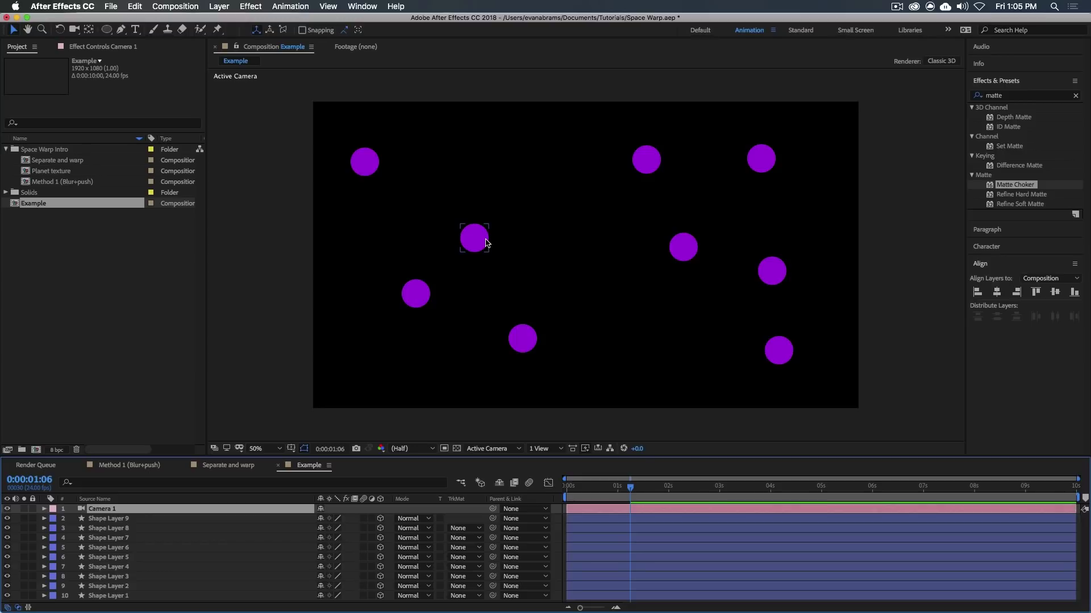
{"action": "double_click", "coordinate": [671, 509]}
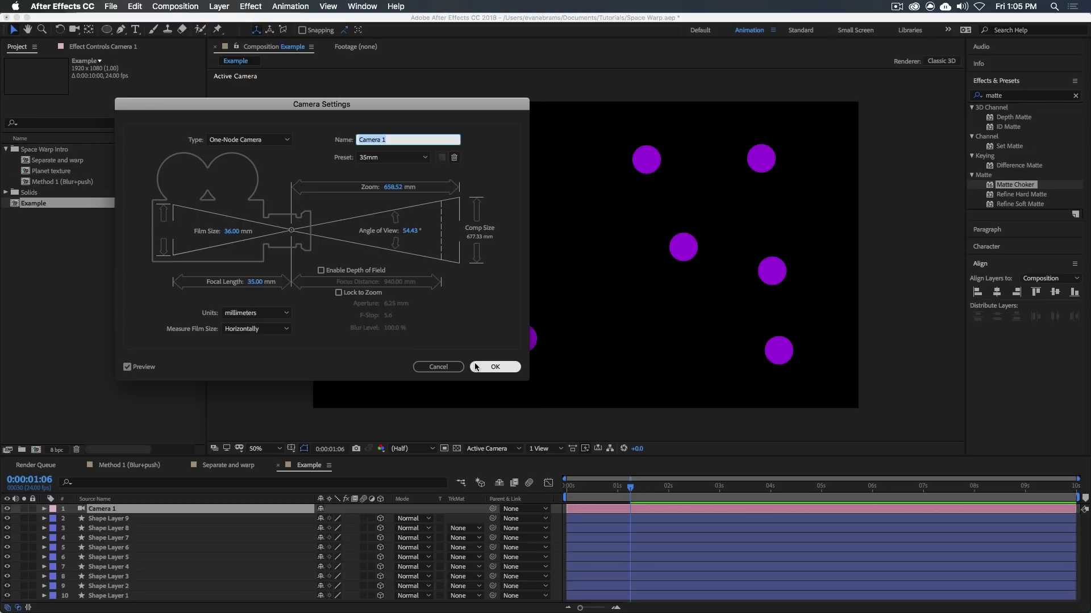
{"action": "left_click", "coordinate": [489, 367]}
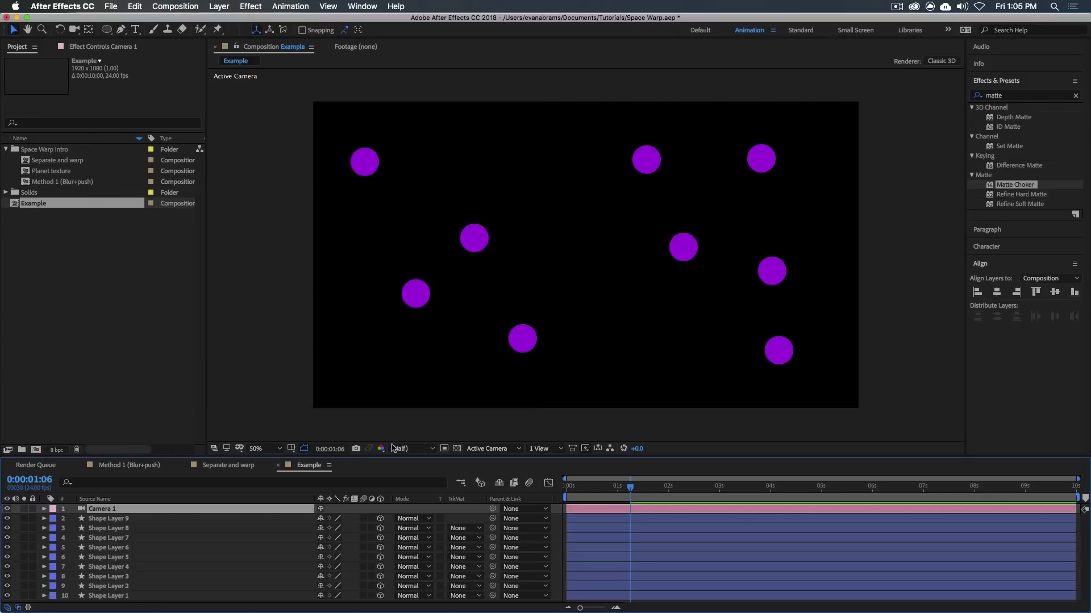
Split the viewer into Top and camera views and frame the camera view.
{"action": "left_click", "coordinate": [538, 449]}
{"action": "left_click", "coordinate": [546, 473]}
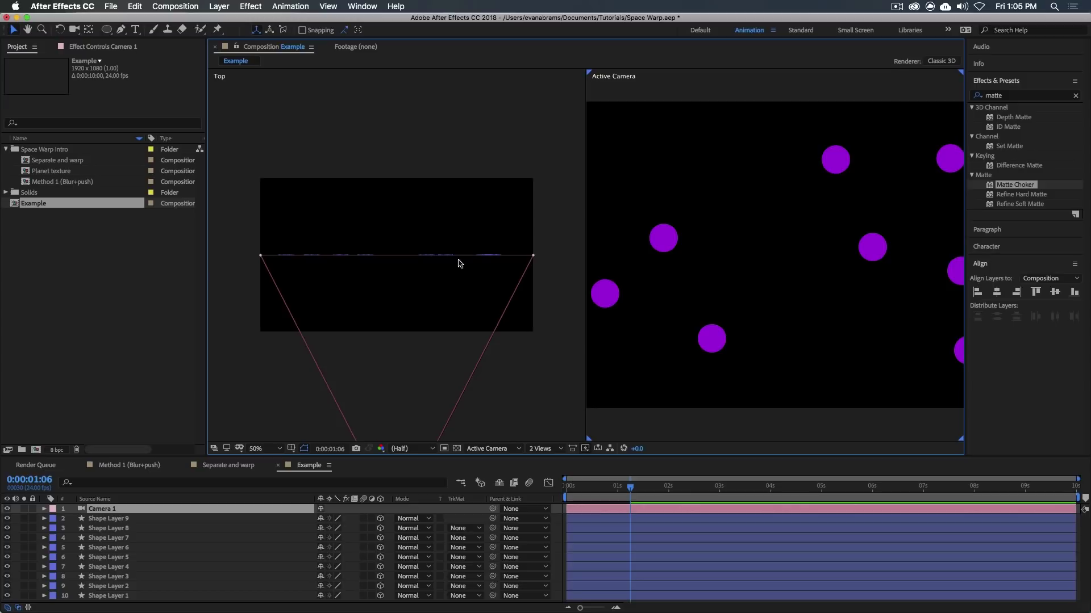
{"action": "left_click", "coordinate": [592, 521]}
{"action": "key", "text": "h"}
{"action": "left_click_drag", "start_coordinate": [794, 314], "coordinate": [718, 292]}
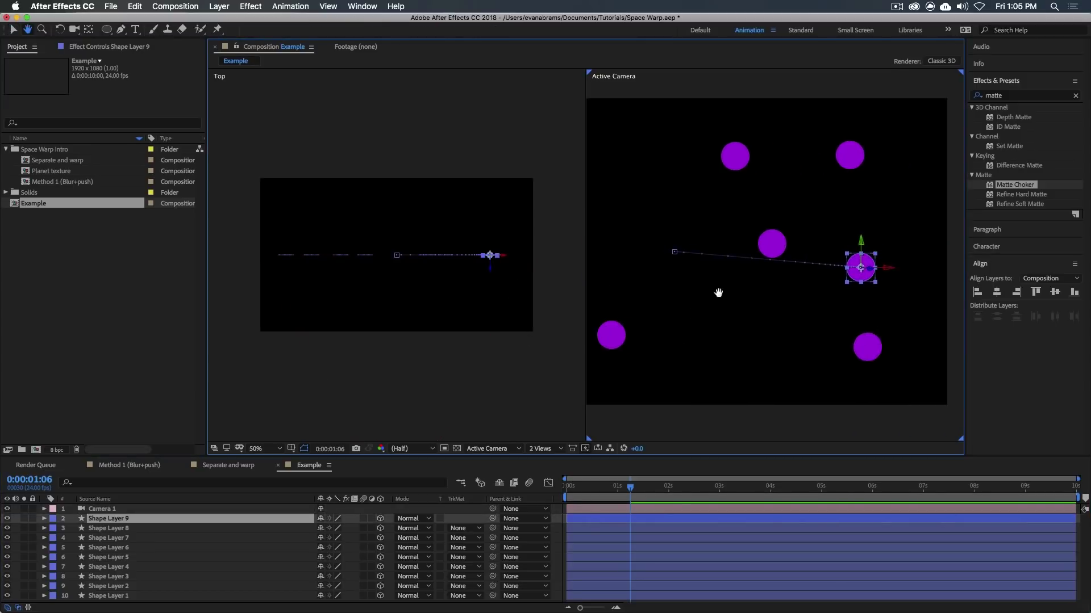
{"action": "scroll", "coordinate": [784, 273], "scroll_direction": "down", "scroll_amount": 2}
{"action": "left_click_drag", "start_coordinate": [784, 272], "coordinate": [786, 285]}
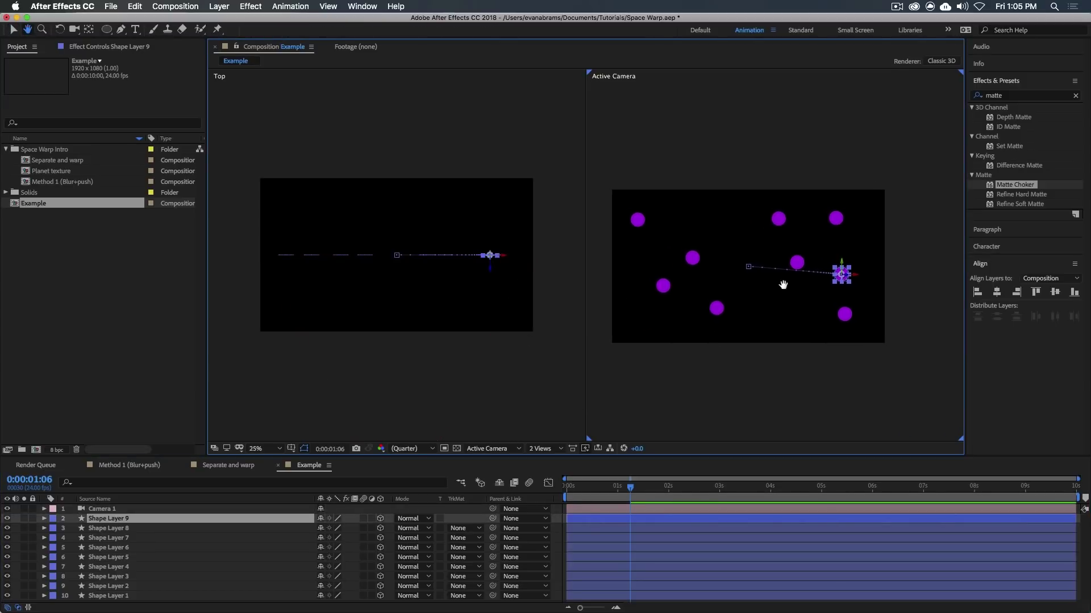
{"action": "key", "text": "v"}
Shift Shape Layers 7, 9, 4 and 2 to different depths along Z.
{"action": "left_click", "coordinate": [643, 221]}
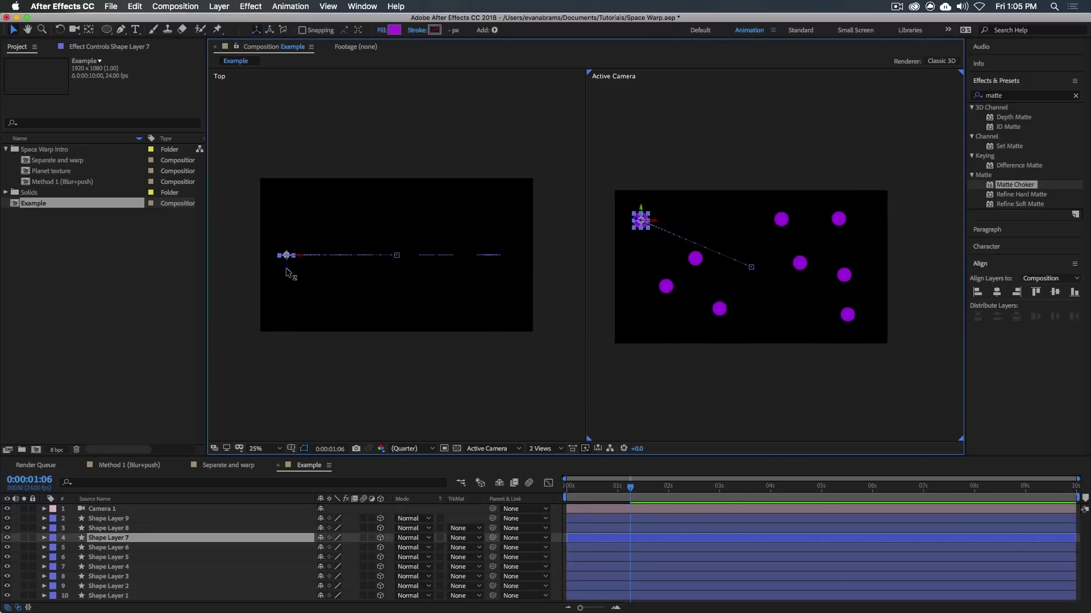
{"action": "left_click_drag", "start_coordinate": [286, 272], "coordinate": [287, 327]}
{"action": "left_click", "coordinate": [492, 261]}
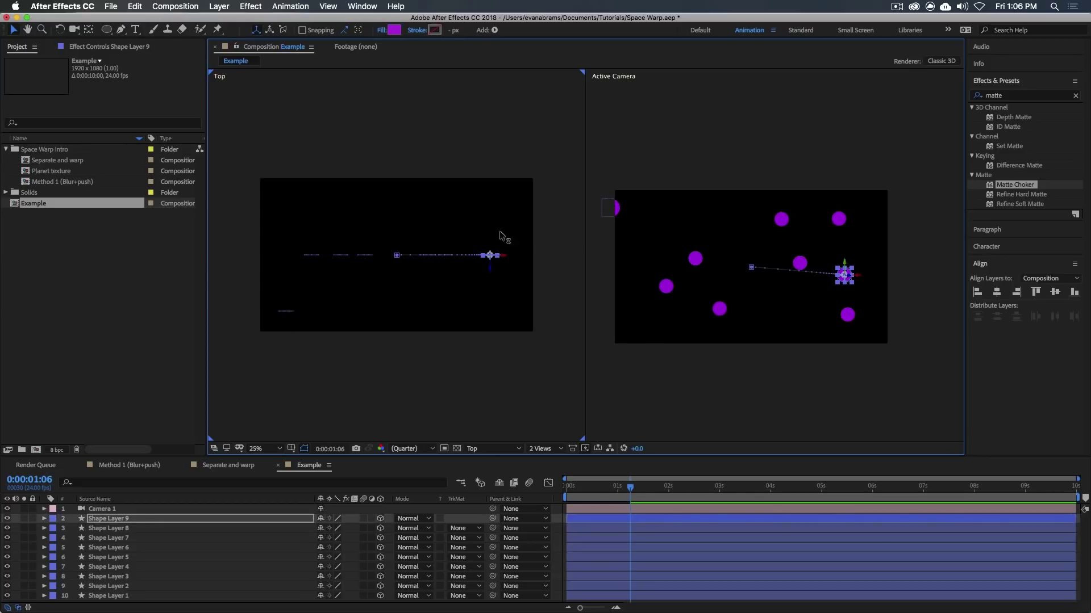
{"action": "left_click_drag", "start_coordinate": [490, 262], "coordinate": [489, 174]}
{"action": "left_click", "coordinate": [668, 287]}
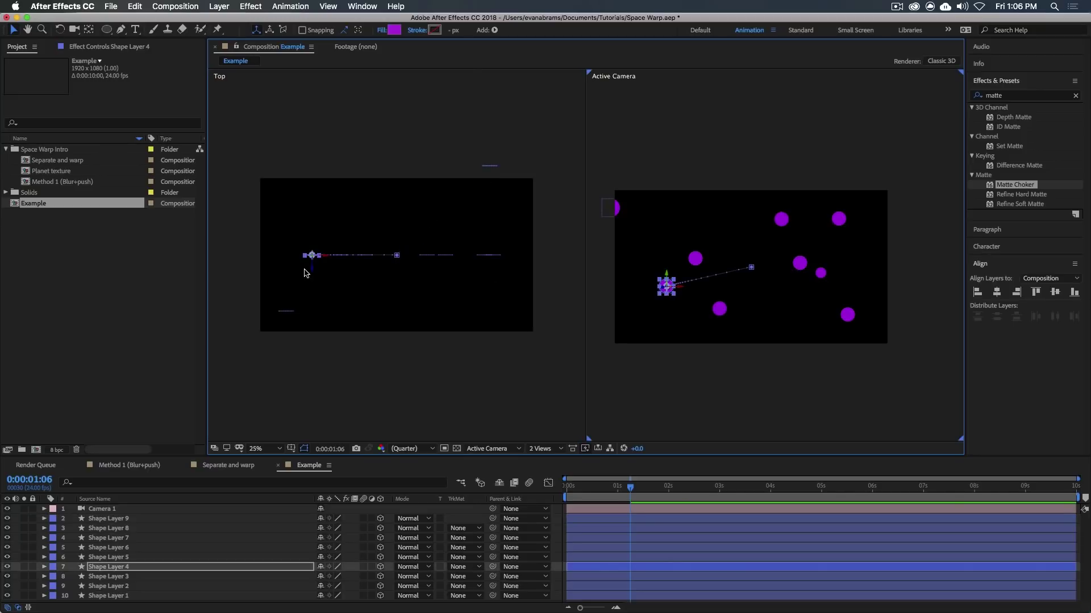
{"action": "left_click_drag", "start_coordinate": [311, 276], "coordinate": [312, 177]}
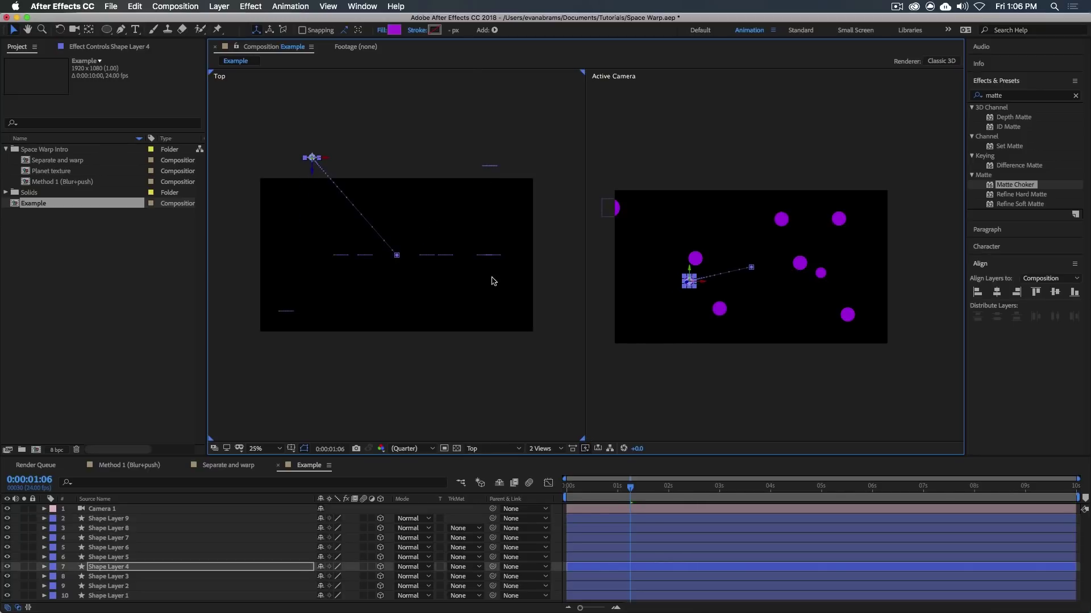
{"action": "left_click", "coordinate": [696, 262]}
{"action": "left_click_drag", "start_coordinate": [342, 270], "coordinate": [342, 359]}
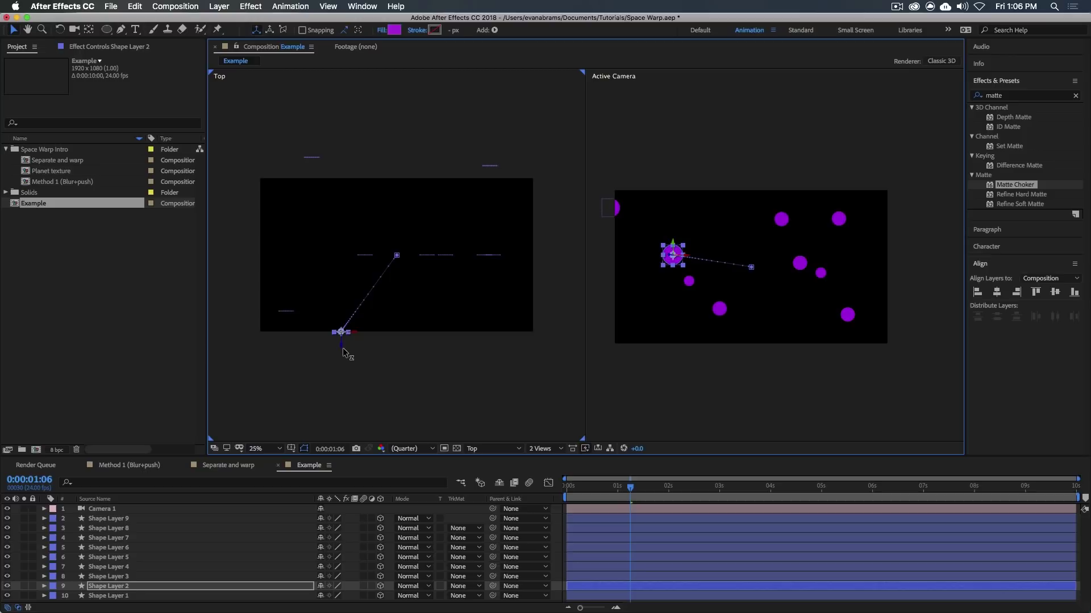
Move Shape Layer 7 in from the left and push Shape Layers 5 and 6 farther back.
{"action": "left_click_drag", "start_coordinate": [613, 208], "coordinate": [686, 213]}
{"action": "left_click", "coordinate": [719, 310]}
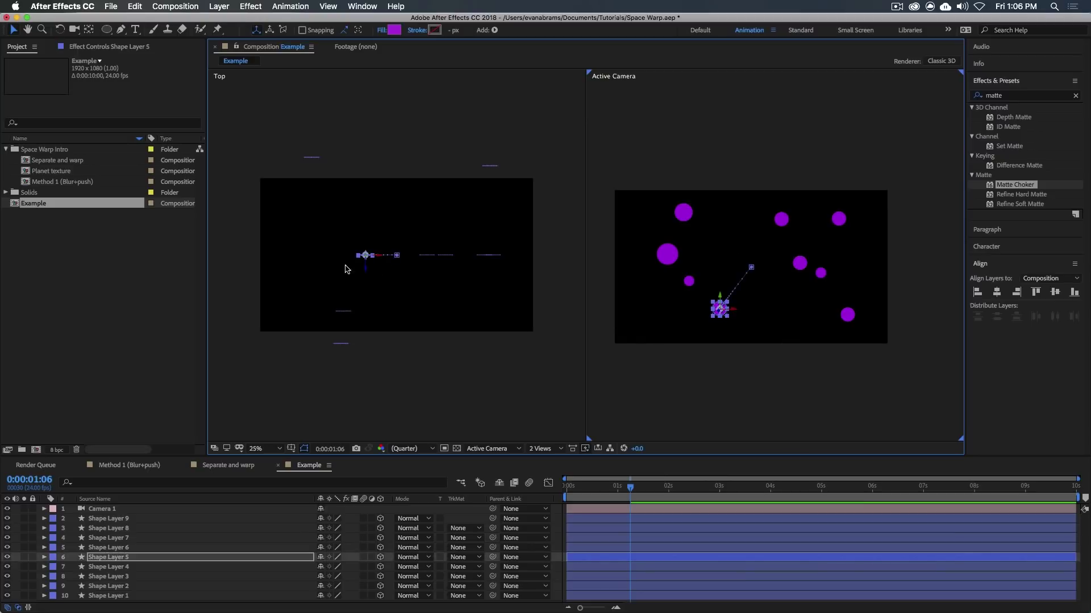
{"action": "left_click_drag", "start_coordinate": [365, 275], "coordinate": [365, 229]}
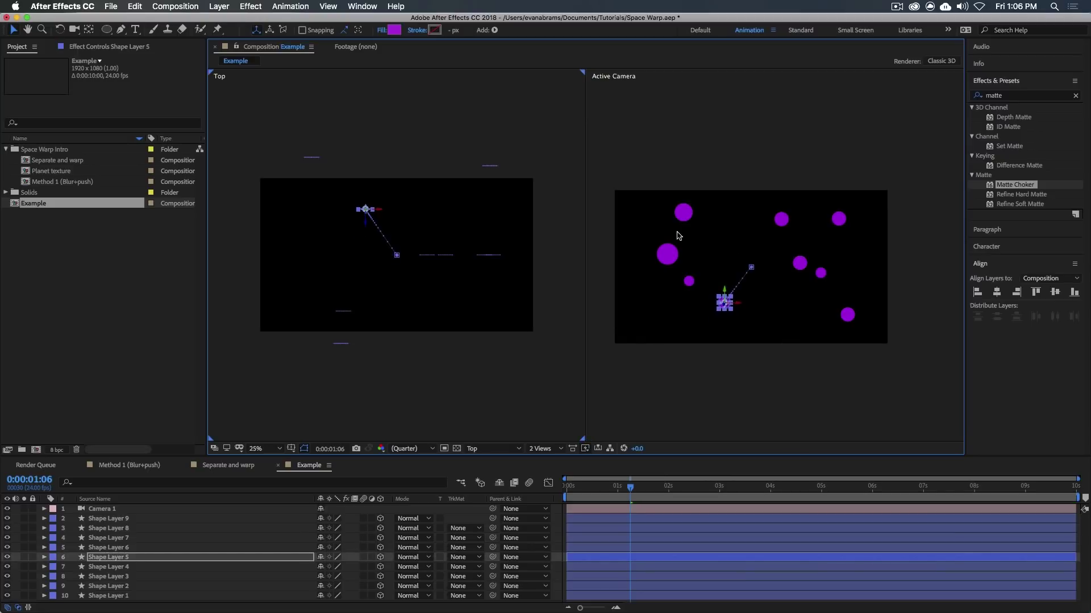
{"action": "left_click_drag", "start_coordinate": [691, 286], "coordinate": [663, 316]}
{"action": "left_click", "coordinate": [790, 270]}
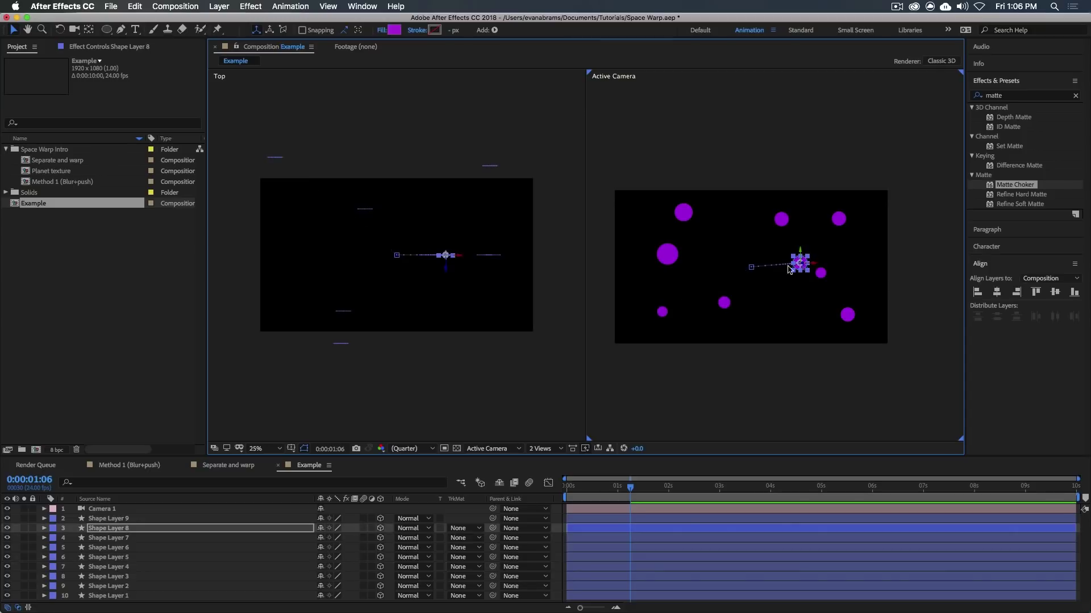
{"action": "left_click", "coordinate": [431, 259]}
{"action": "left_click_drag", "start_coordinate": [431, 270], "coordinate": [430, 236]}
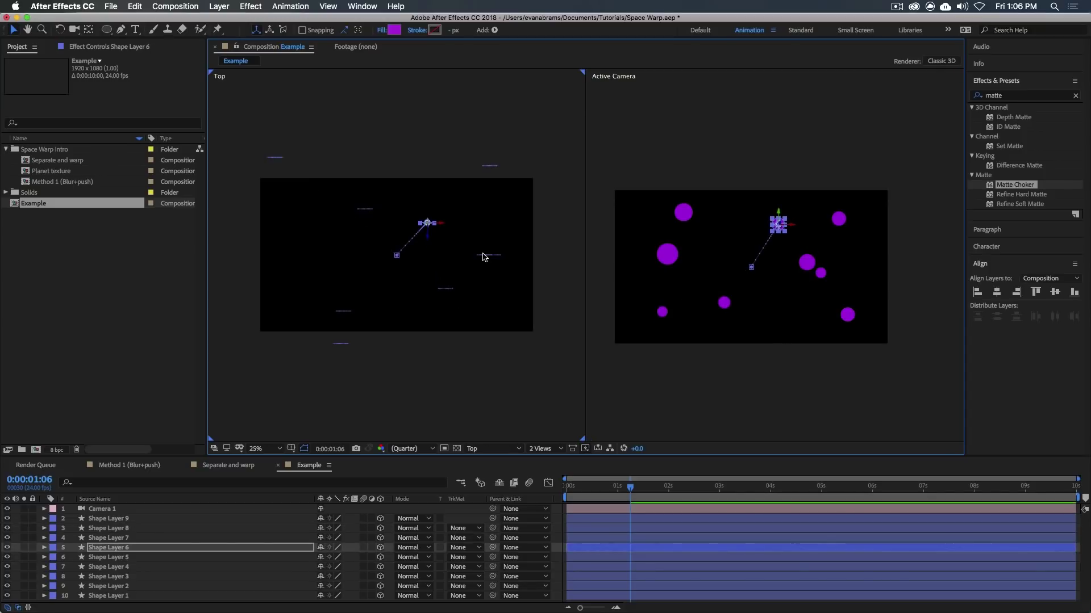
Bring Shape Layer 3 closer and reposition Shape Layers 3, 2 and 8 in frame.
{"action": "left_click", "coordinate": [494, 260]}
{"action": "left_click", "coordinate": [492, 265]}
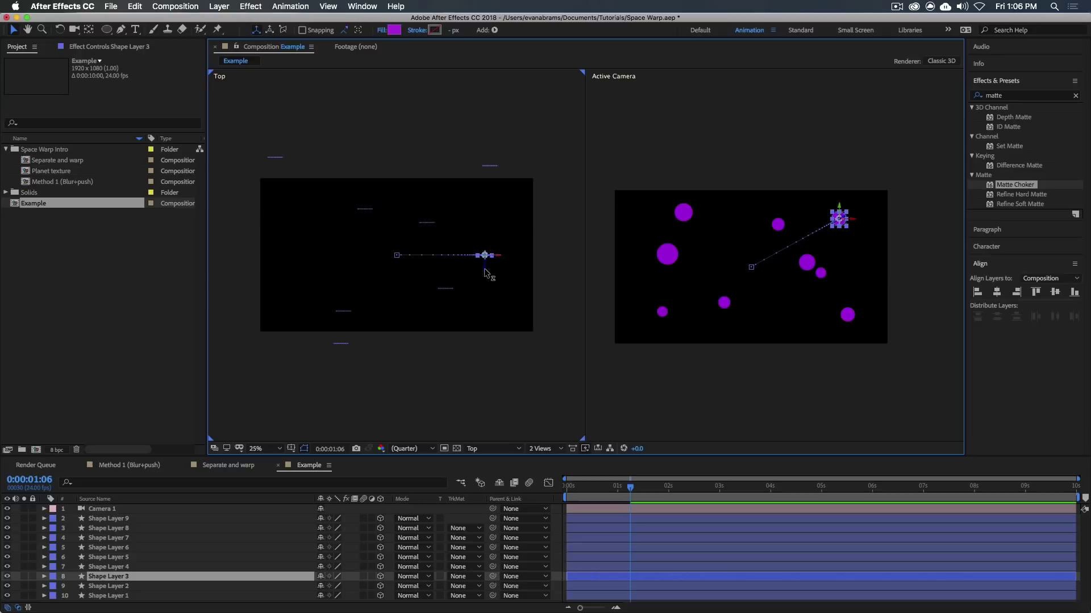
{"action": "left_click_drag", "start_coordinate": [485, 273], "coordinate": [490, 327]}
{"action": "left_click_drag", "start_coordinate": [868, 214], "coordinate": [857, 230]}
{"action": "left_click_drag", "start_coordinate": [667, 253], "coordinate": [647, 262]}
{"action": "left_click", "coordinate": [807, 261]}
{"action": "left_click_drag", "start_coordinate": [807, 259], "coordinate": [799, 293]}
{"action": "left_click", "coordinate": [777, 223]}
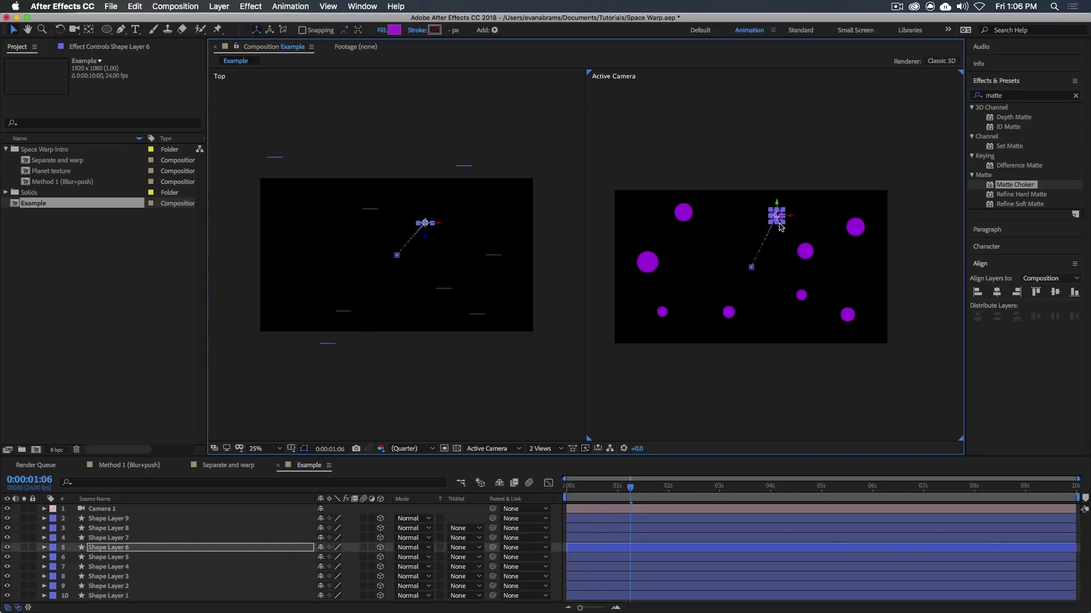
Play the burst from the start, then switch the viewer to a single Active Camera view.
{"action": "left_click", "coordinate": [866, 413]}
{"action": "key", "text": "Home"}
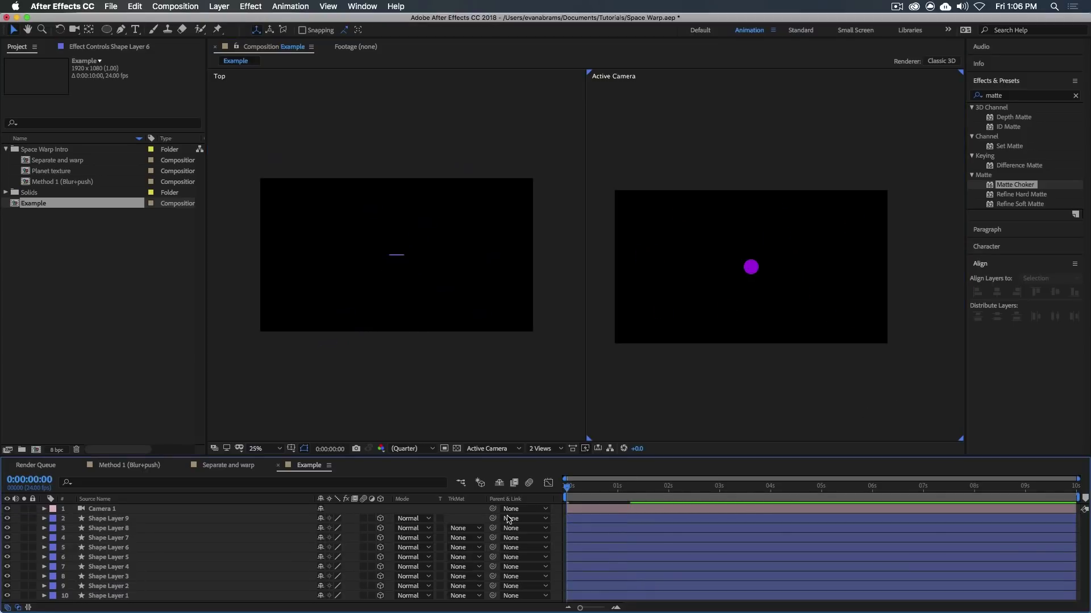
{"action": "key", "text": "space"}
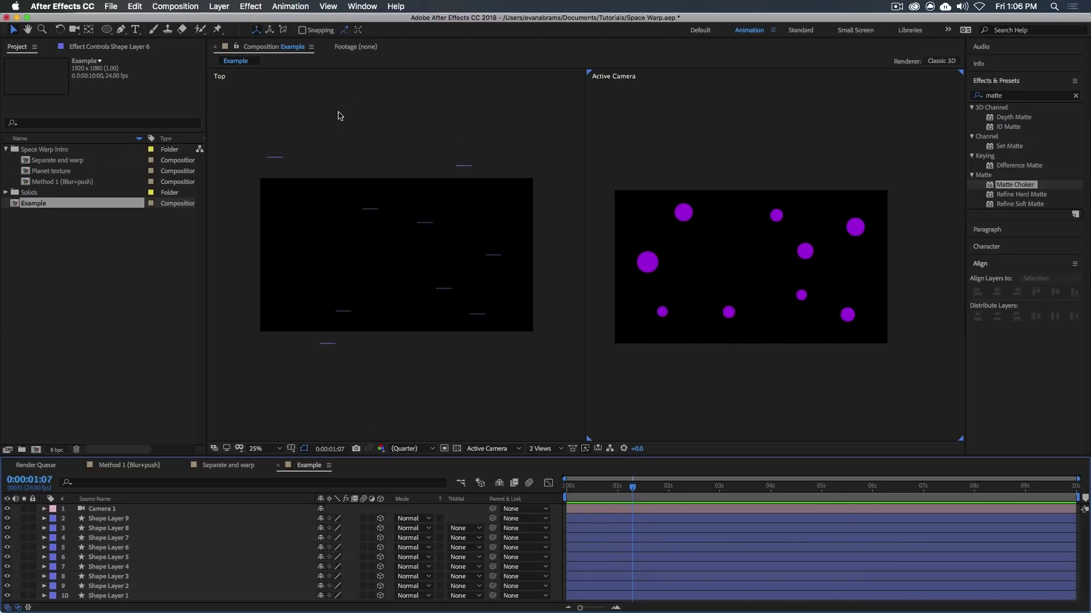
{"action": "left_click", "coordinate": [557, 451]}
{"action": "left_click", "coordinate": [559, 473]}
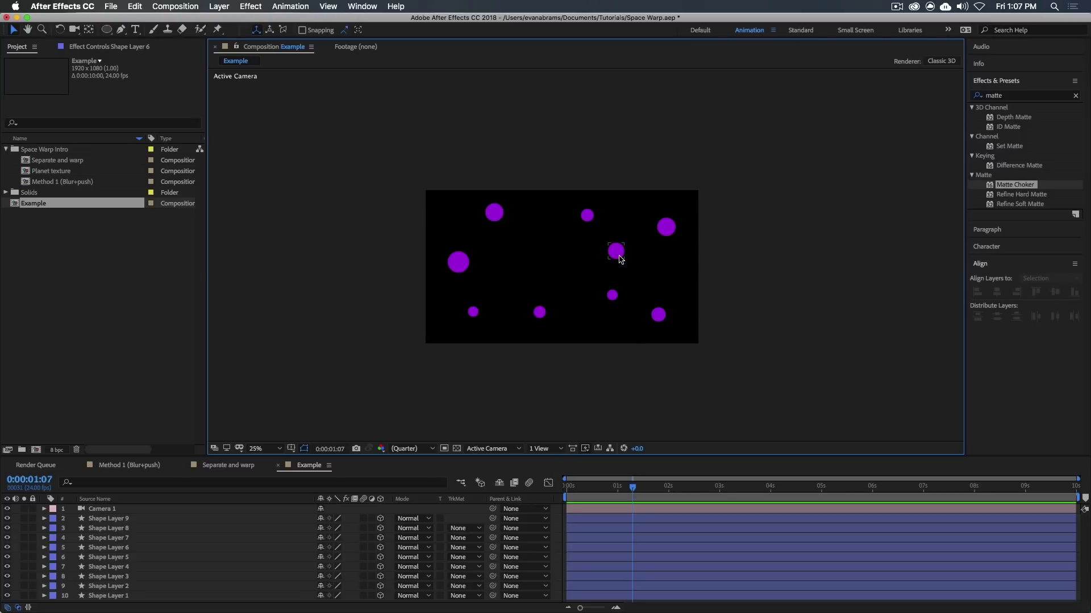
Give three circles a more saturated purple fill with saturation 100.
{"action": "left_click", "coordinate": [616, 251]}
{"action": "left_click", "coordinate": [539, 312], "text": "shift"}
{"action": "left_click", "coordinate": [494, 212], "text": "shift"}
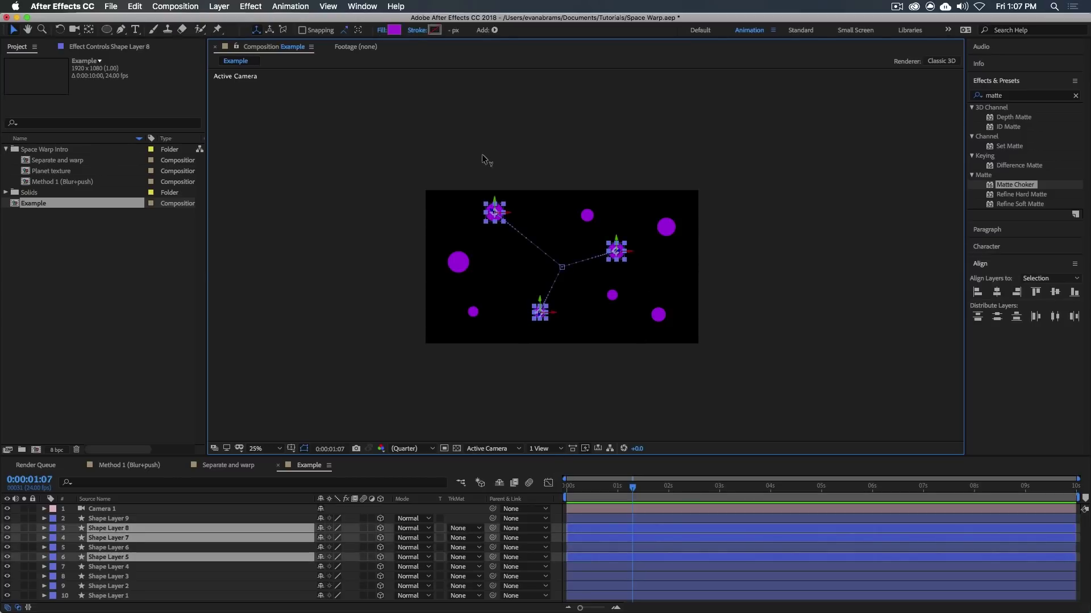
{"action": "left_click", "coordinate": [398, 30]}
{"action": "left_click_drag", "start_coordinate": [173, 103], "coordinate": [174, 96]}
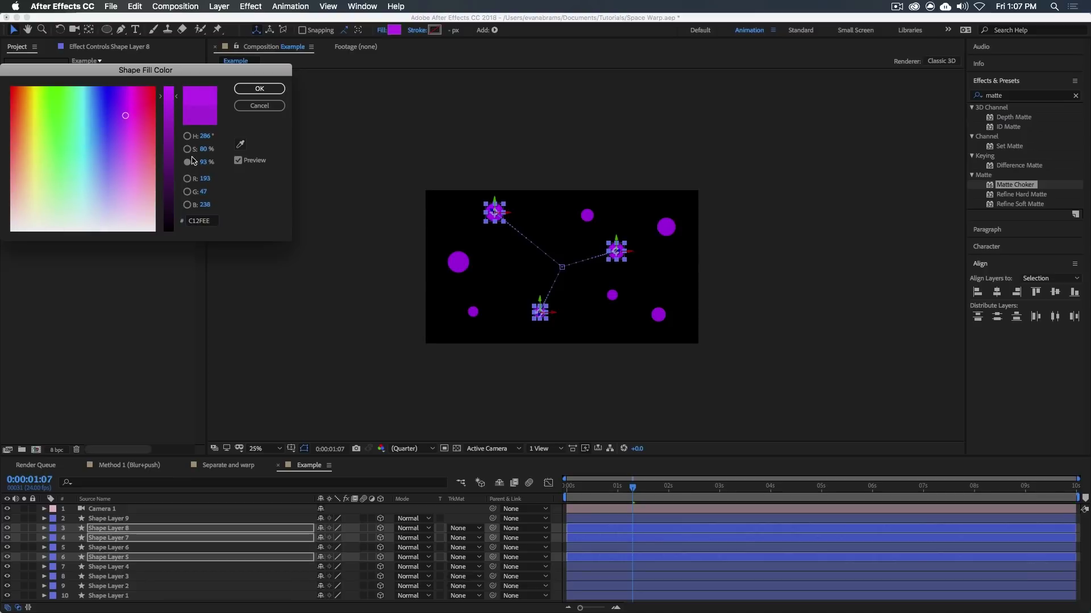
{"action": "left_click", "coordinate": [203, 149]}
{"action": "type", "text": "100"}
{"action": "left_click", "coordinate": [256, 90]}
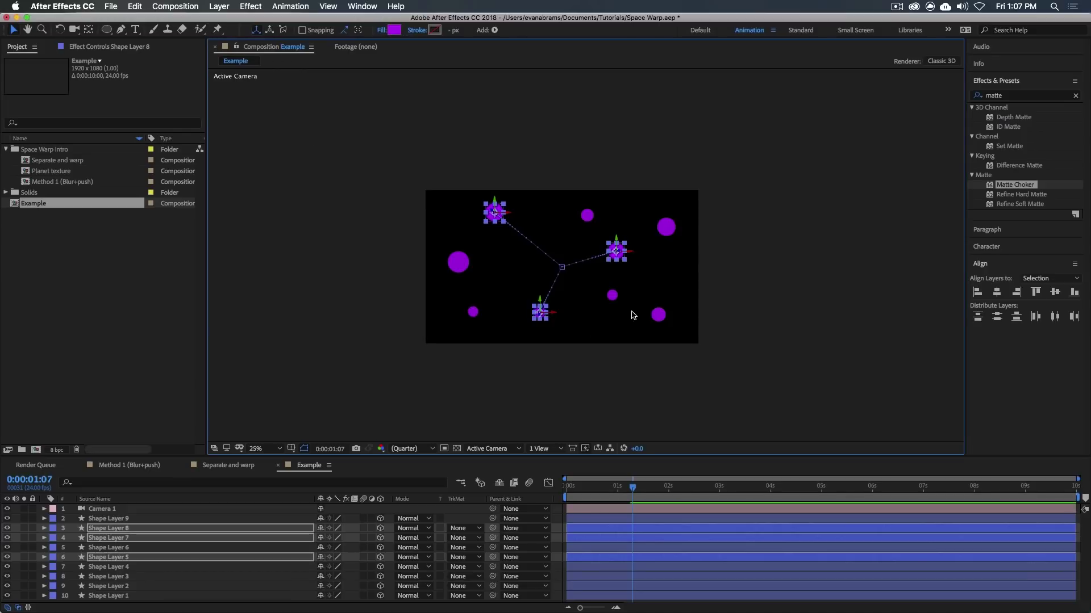
Give three other circles the darker purple fill 8B29AA and preview the animation.
{"action": "left_click", "coordinate": [626, 297]}
{"action": "left_click", "coordinate": [470, 313], "text": "shift"}
{"action": "left_click", "coordinate": [587, 216], "text": "shift"}
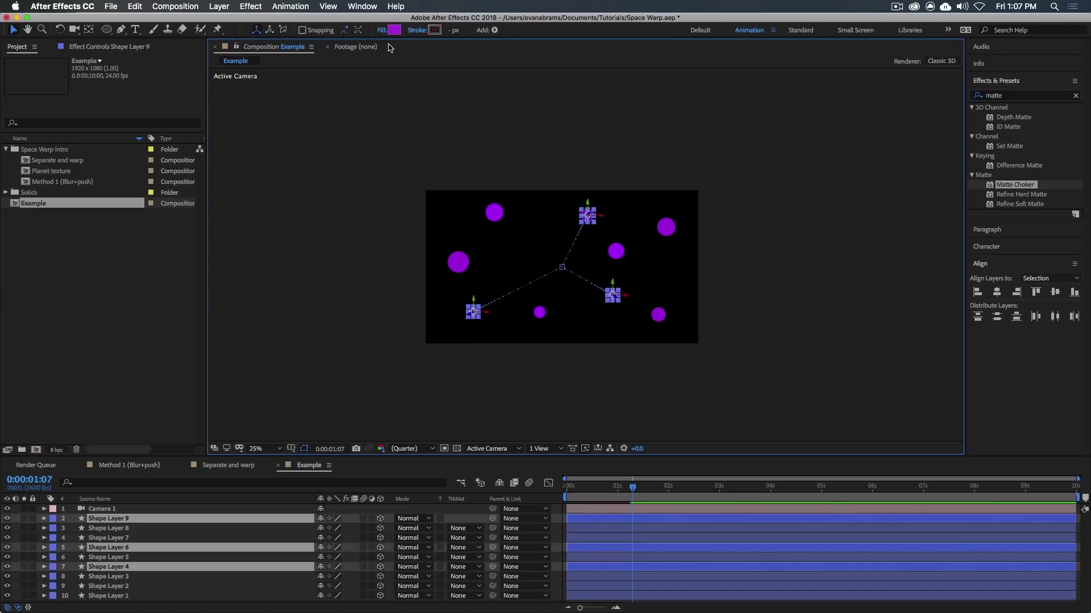
{"action": "left_click", "coordinate": [393, 30]}
{"action": "type", "text": "8B29AA"}
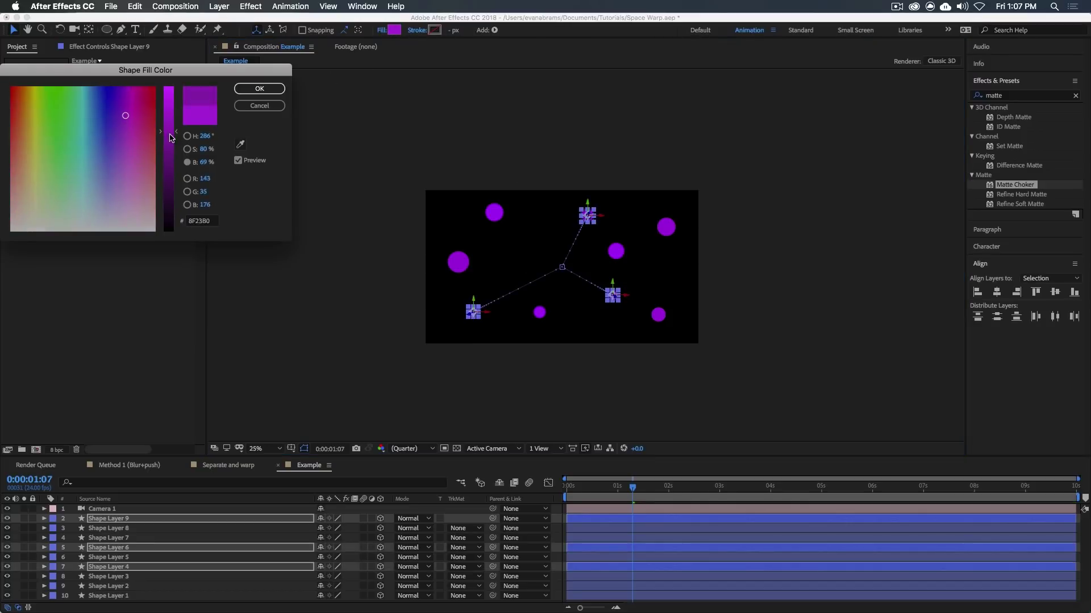
{"action": "left_click", "coordinate": [261, 93]}
{"action": "left_click", "coordinate": [786, 267]}
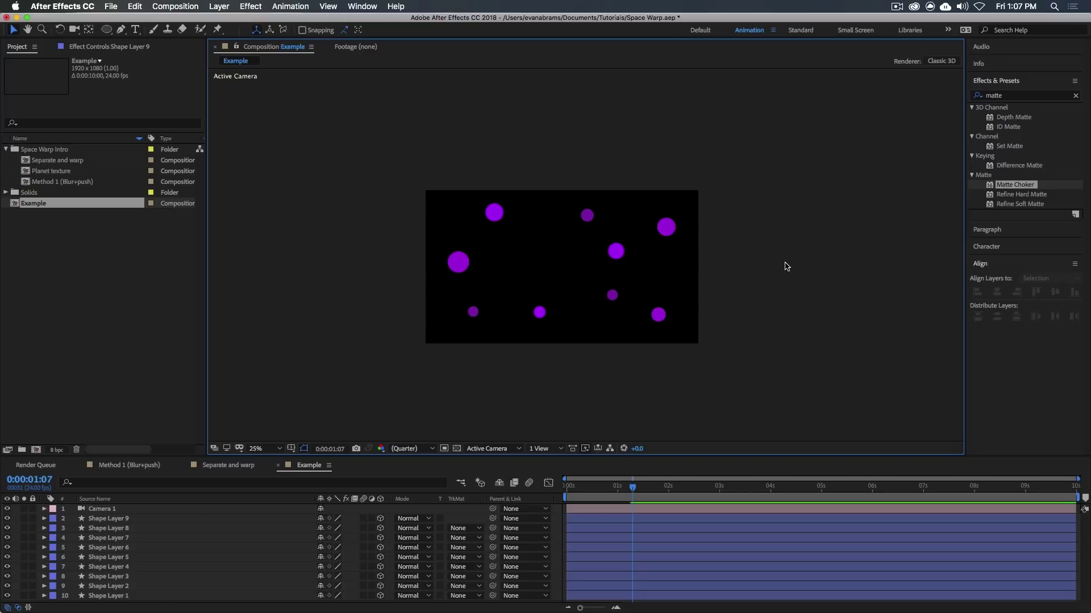
{"action": "key", "text": "Home"}
{"action": "key", "text": "space"}
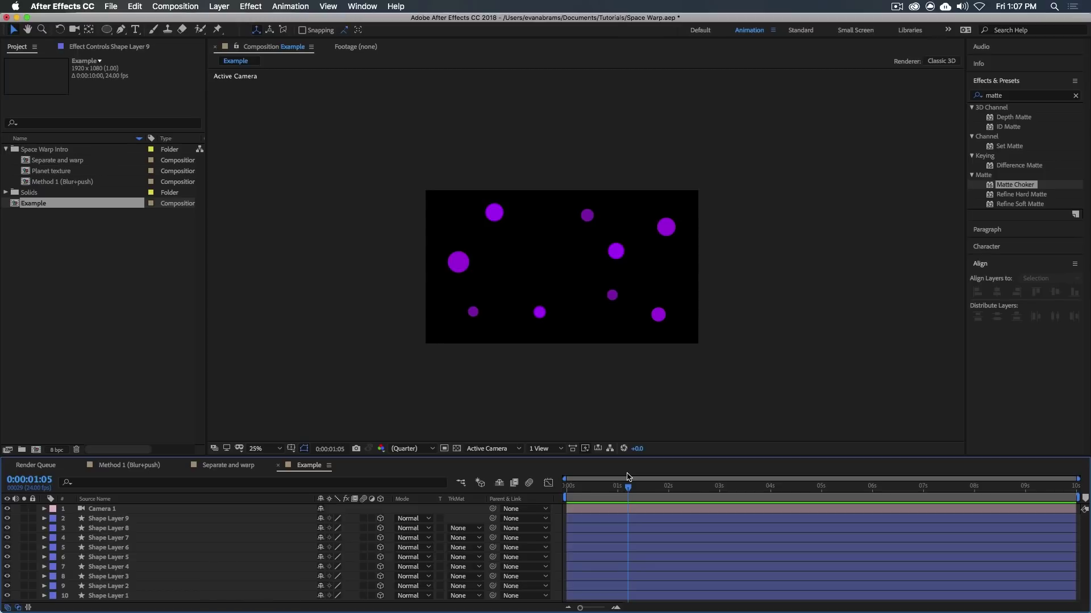
Clear the effects search and add a new adjustment layer above all layers.
{"action": "left_click", "coordinate": [1075, 97]}
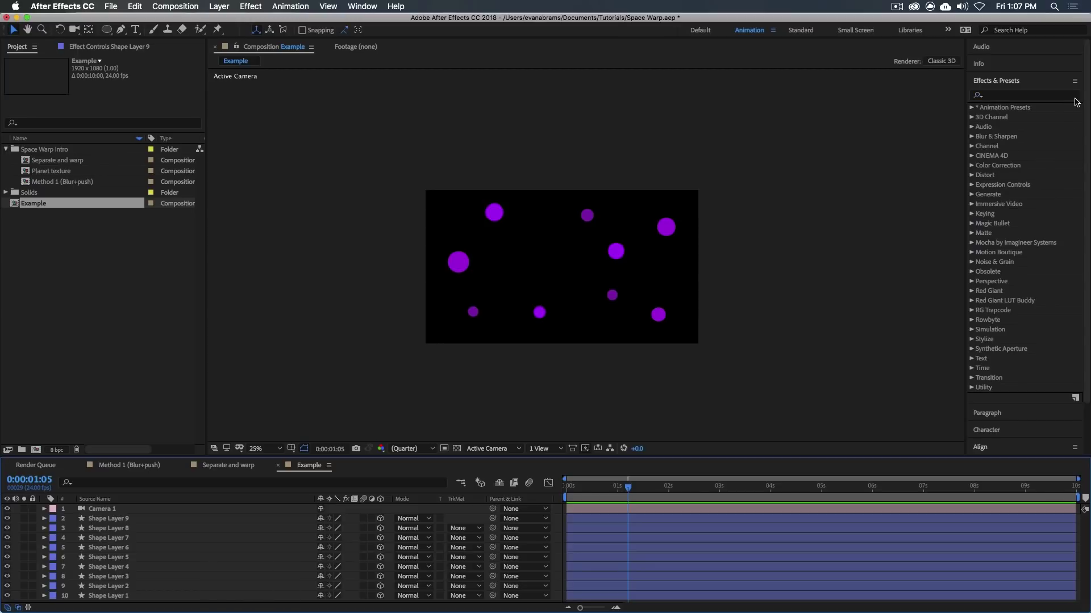
{"action": "left_click", "coordinate": [676, 416]}
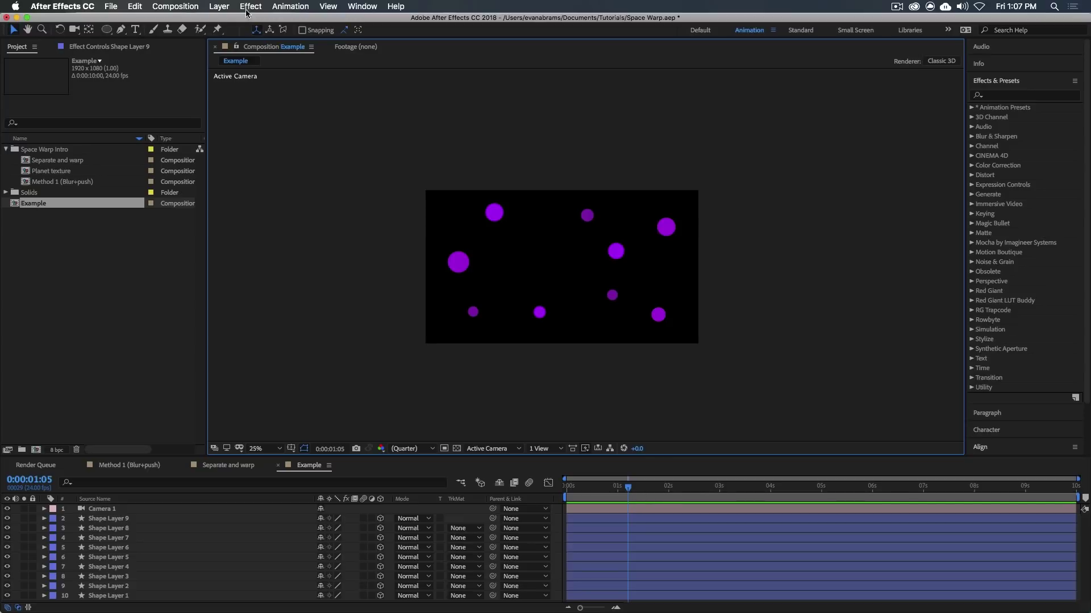
{"action": "left_click", "coordinate": [219, 6]}
{"action": "mouse_move", "coordinate": [233, 21]}
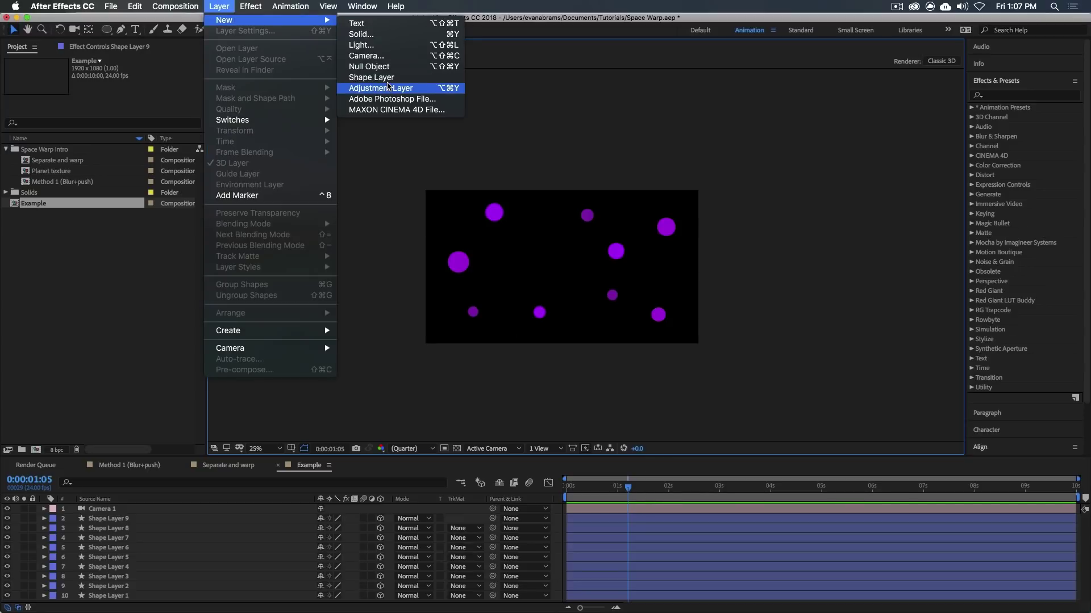
{"action": "left_click", "coordinate": [369, 87]}
{"action": "left_click", "coordinate": [633, 512]}
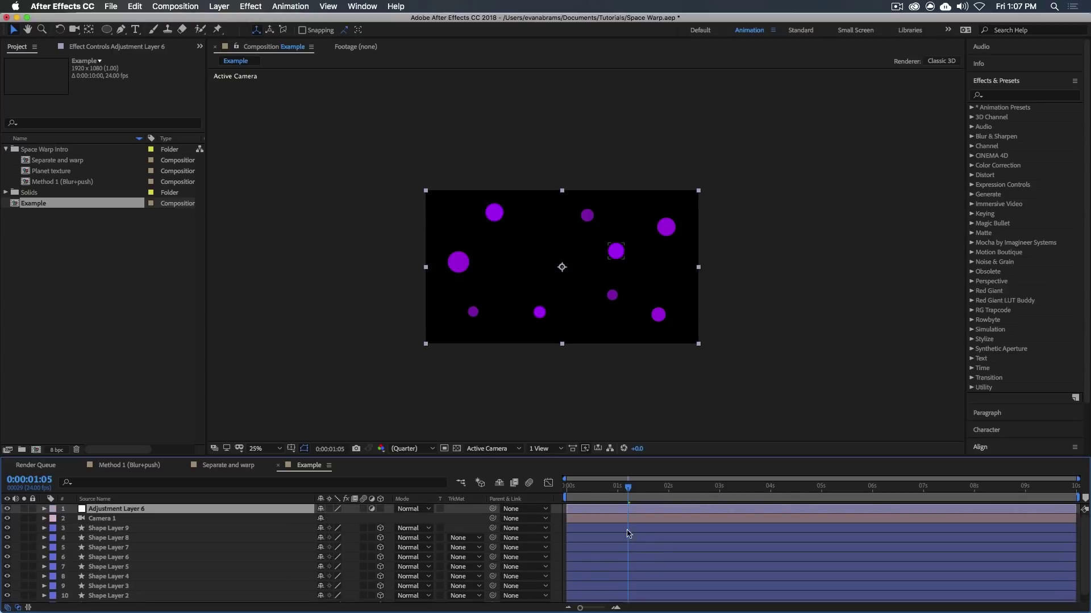
Search Effects & Presets for 'radial' to find the radial blur effects.
{"action": "left_click", "coordinate": [1005, 95]}
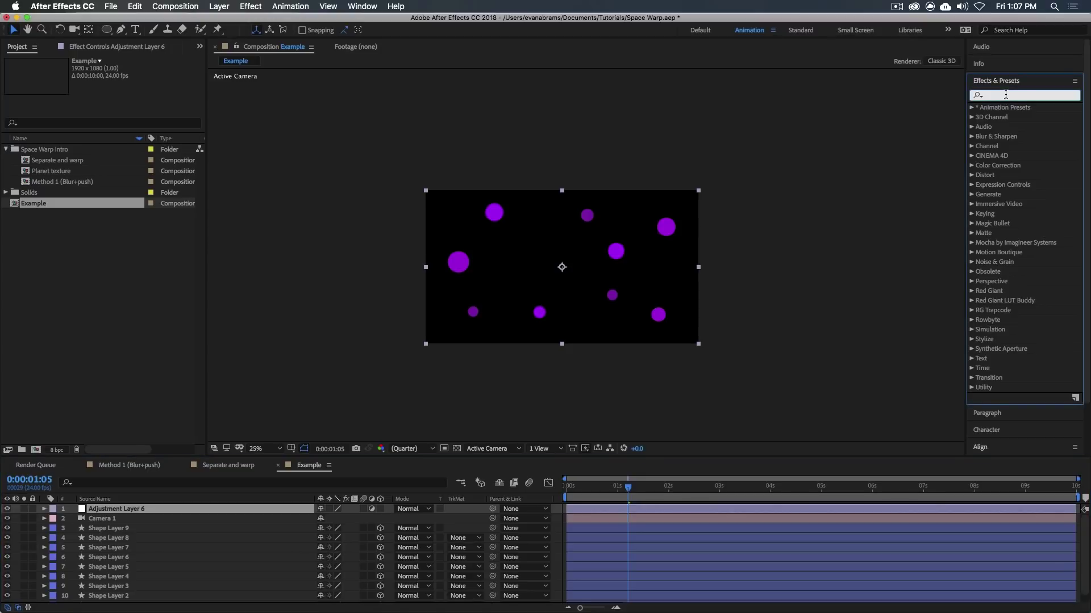
{"action": "type", "text": "rodi"}
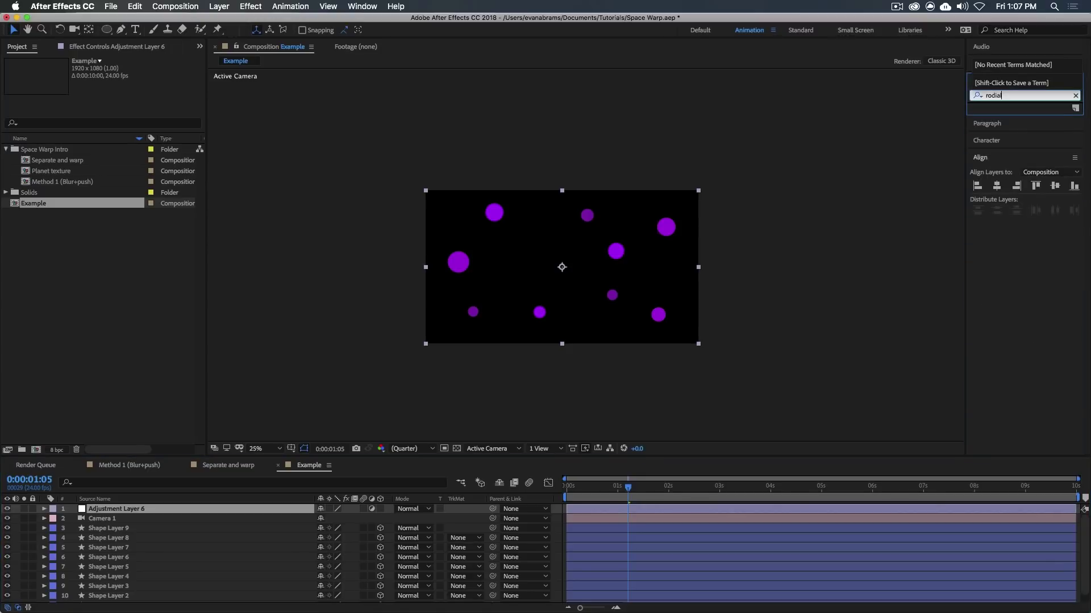
{"action": "type", "text": "al"}
{"action": "key", "text": "BackSpace"}
{"action": "key", "text": "BackSpace"}
{"action": "key", "text": "BackSpace"}
{"action": "key", "text": "BackSpace"}
{"action": "key", "text": "BackSpace"}
{"action": "key", "text": "BackSpace"}
{"action": "type", "text": "radi"}
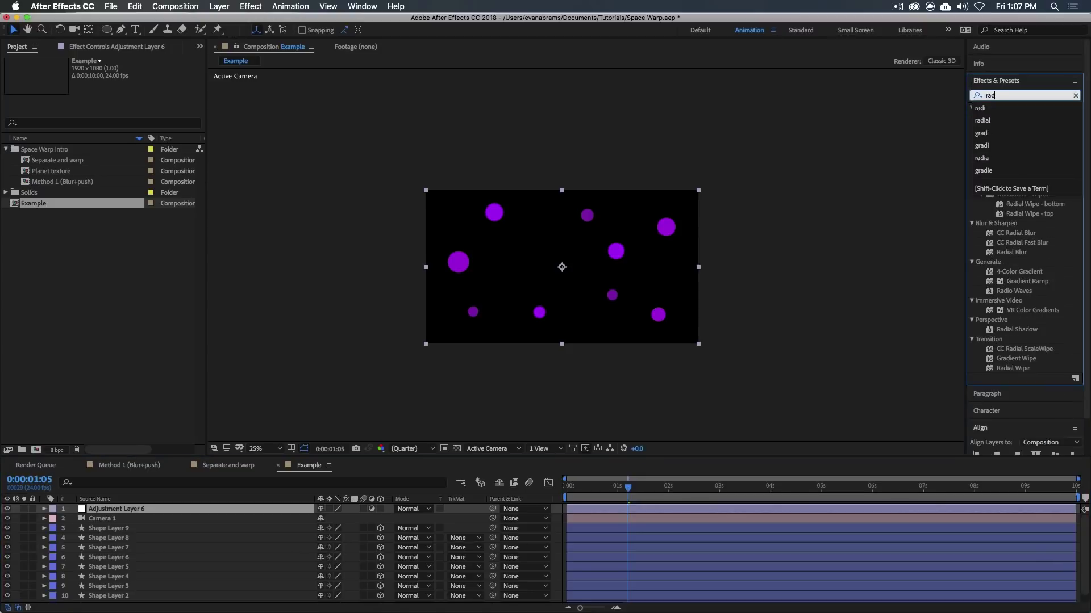
{"action": "left_click", "coordinate": [1001, 120]}
{"action": "left_click", "coordinate": [1016, 185]}
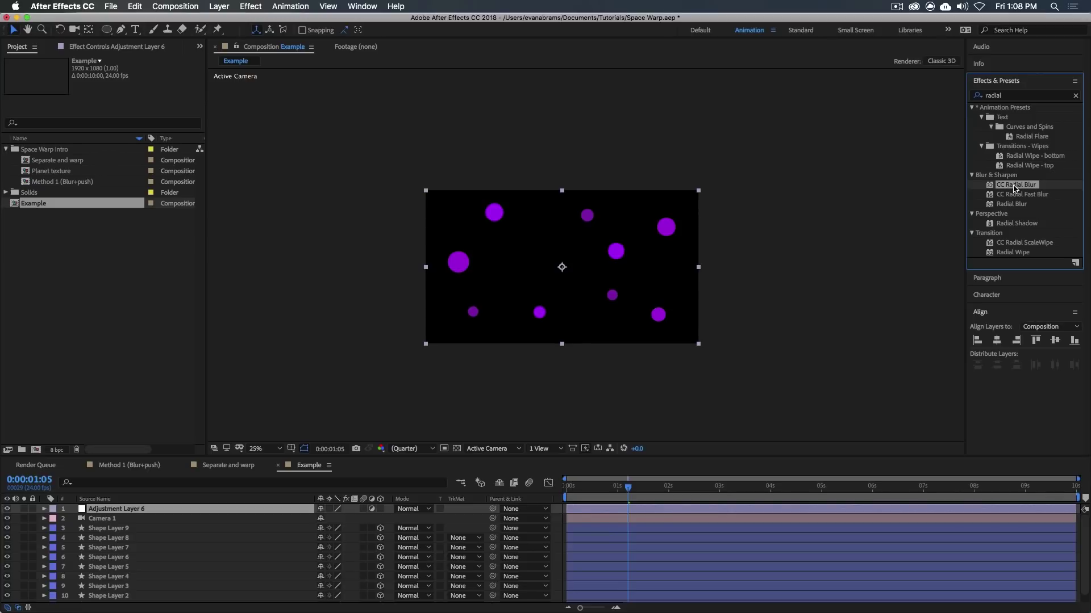
Apply CC Radial Blur to Adjustment Layer 6 with Centered Zoom type and Amount 250.
{"action": "left_click_drag", "start_coordinate": [1013, 193], "coordinate": [674, 508]}
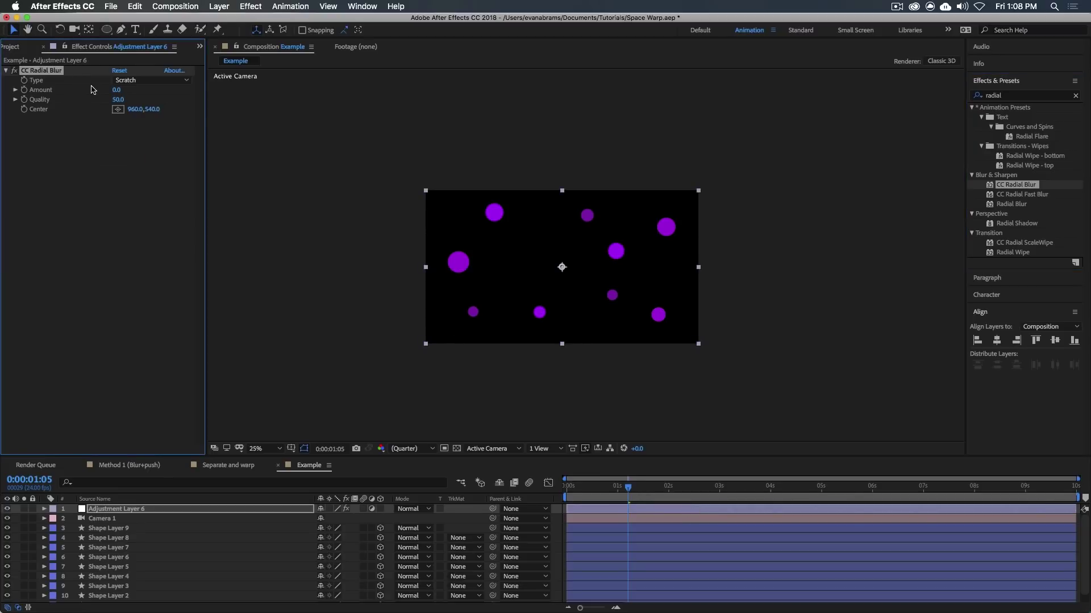
{"action": "left_click", "coordinate": [121, 82]}
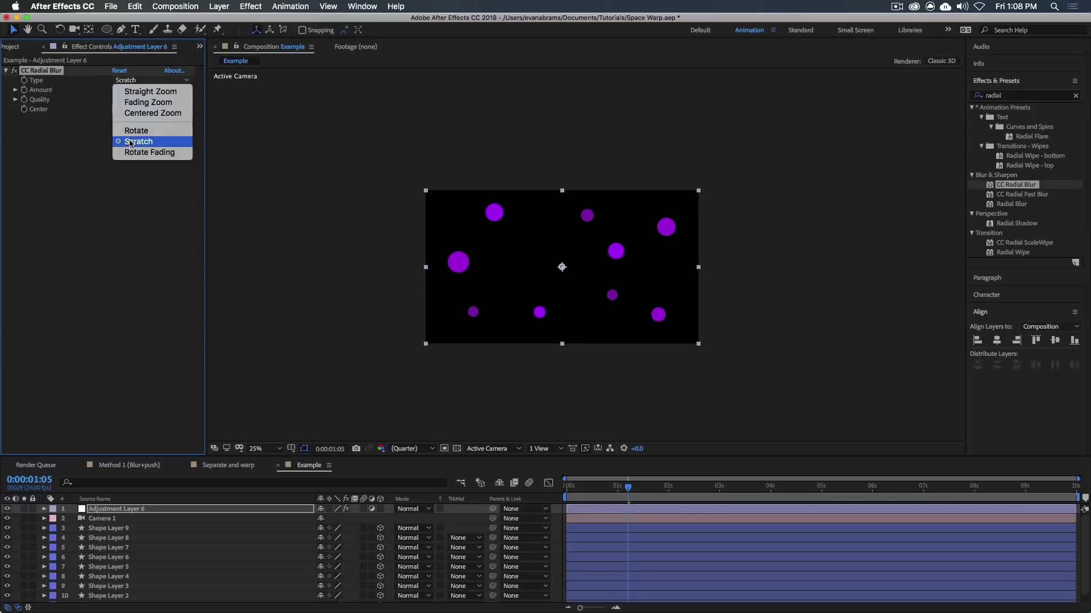
{"action": "left_click", "coordinate": [139, 113]}
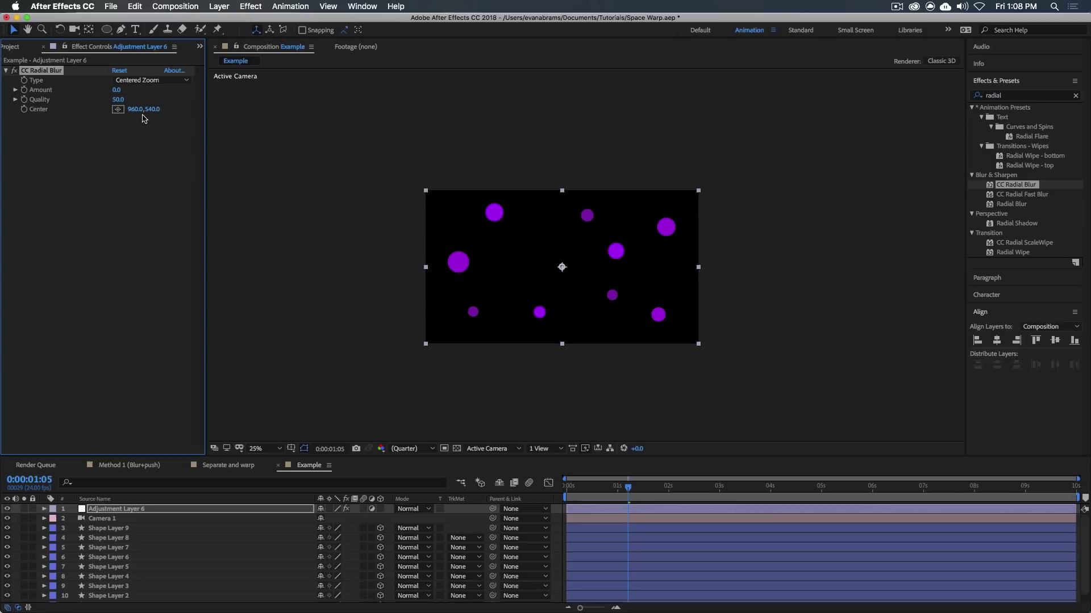
{"action": "mouse_move", "coordinate": [122, 92]}
{"action": "left_mouse_down"}
{"action": "mouse_move", "coordinate": [158, 88]}
{"action": "mouse_move", "coordinate": [118, 100]}
{"action": "mouse_move", "coordinate": [212, 106]}
{"action": "mouse_move", "coordinate": [202, 114]}
{"action": "left_mouse_up"}
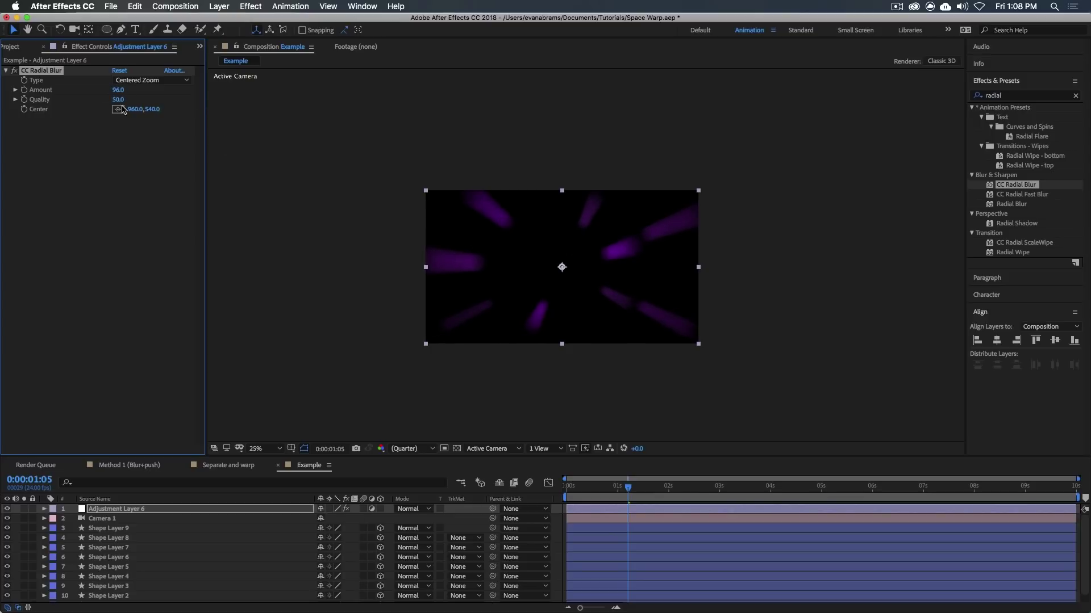
{"action": "left_click_drag", "start_coordinate": [118, 90], "coordinate": [282, 107]}
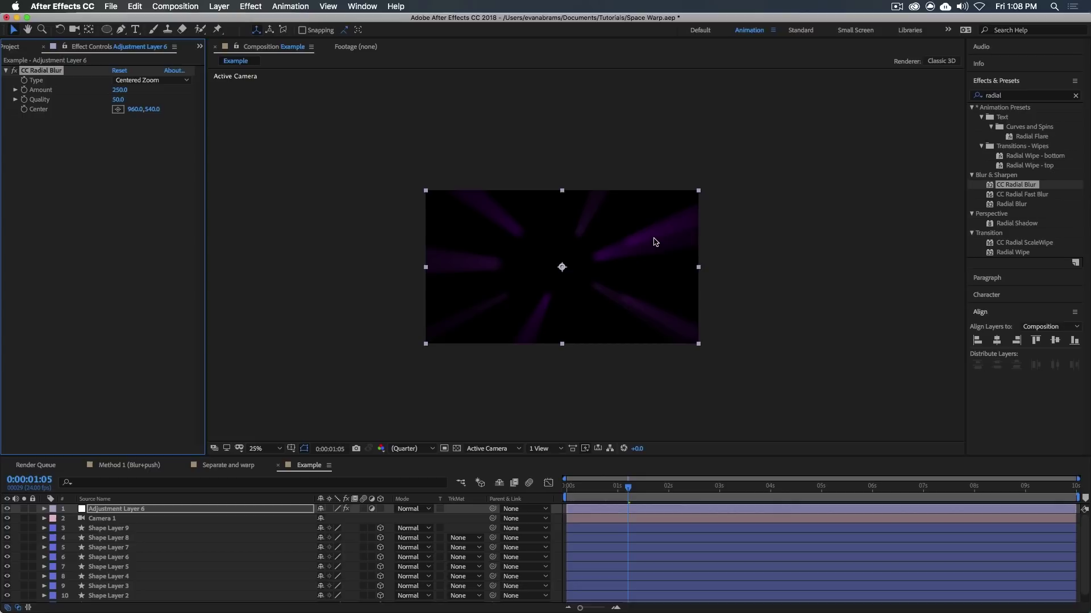
{"action": "left_click_drag", "start_coordinate": [87, 99], "coordinate": [194, 113]}
{"action": "left_click", "coordinate": [1013, 96]}
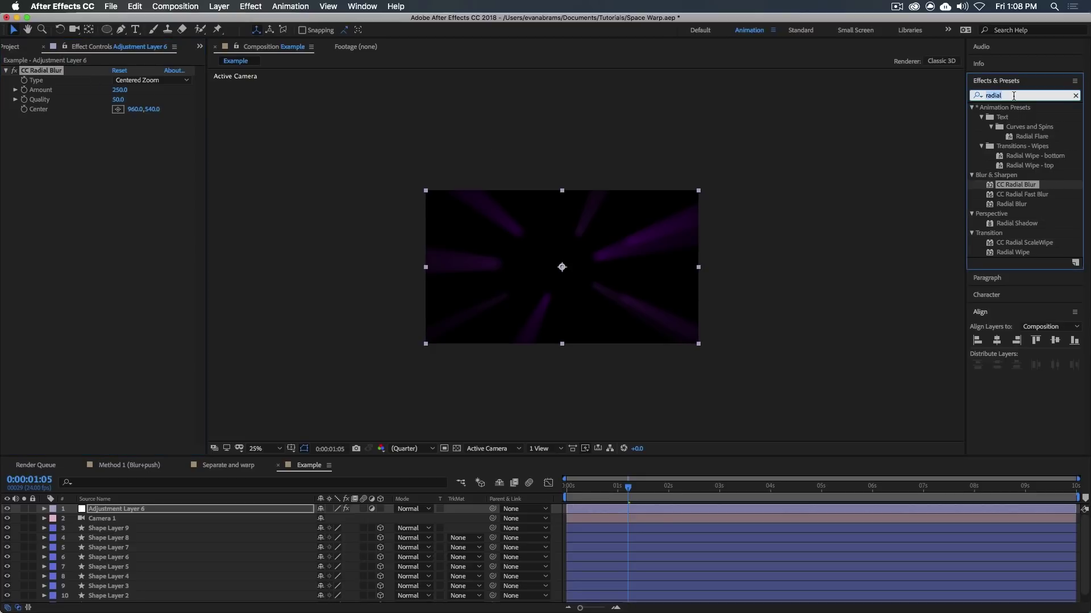
Apply Curves to Adjustment Layer 6 on the Alpha channel, dragging the top point left.
{"action": "type", "text": "curve"}
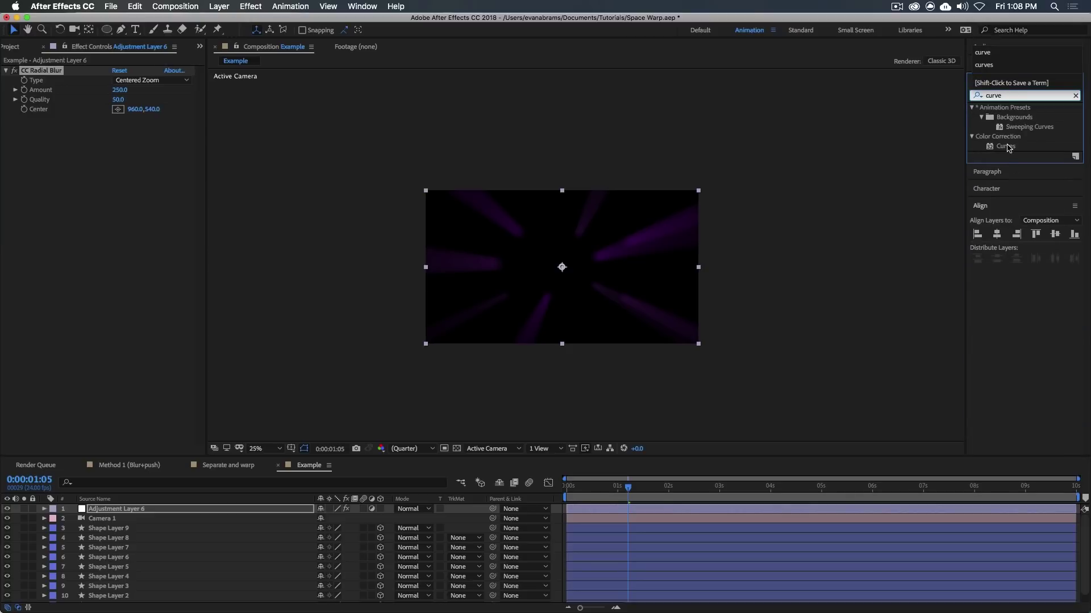
{"action": "left_click", "coordinate": [1007, 146]}
{"action": "left_click_drag", "start_coordinate": [1007, 146], "coordinate": [91, 188]}
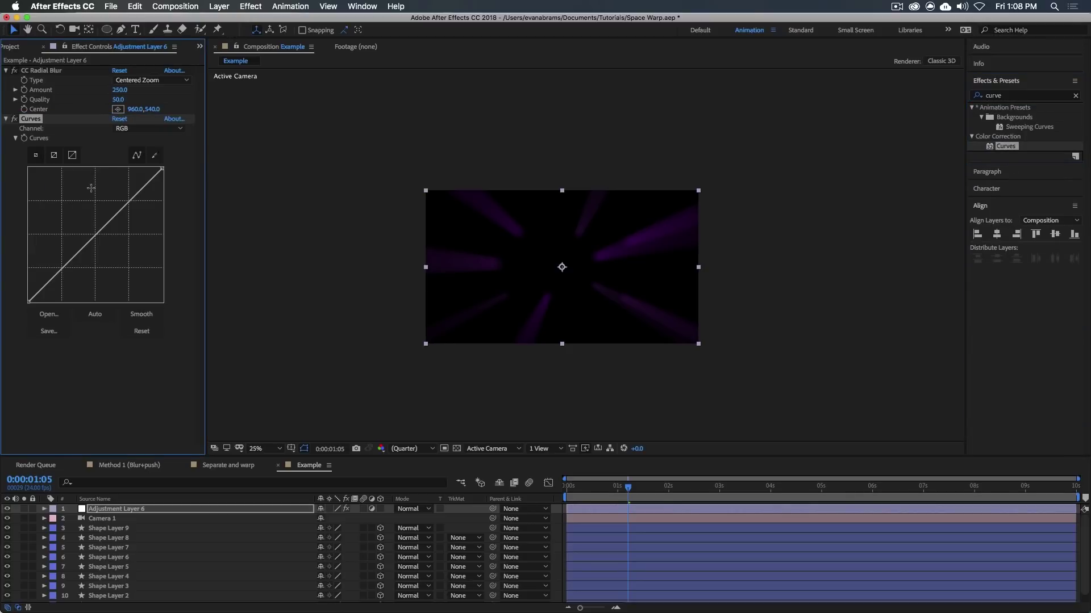
{"action": "left_click", "coordinate": [129, 130]}
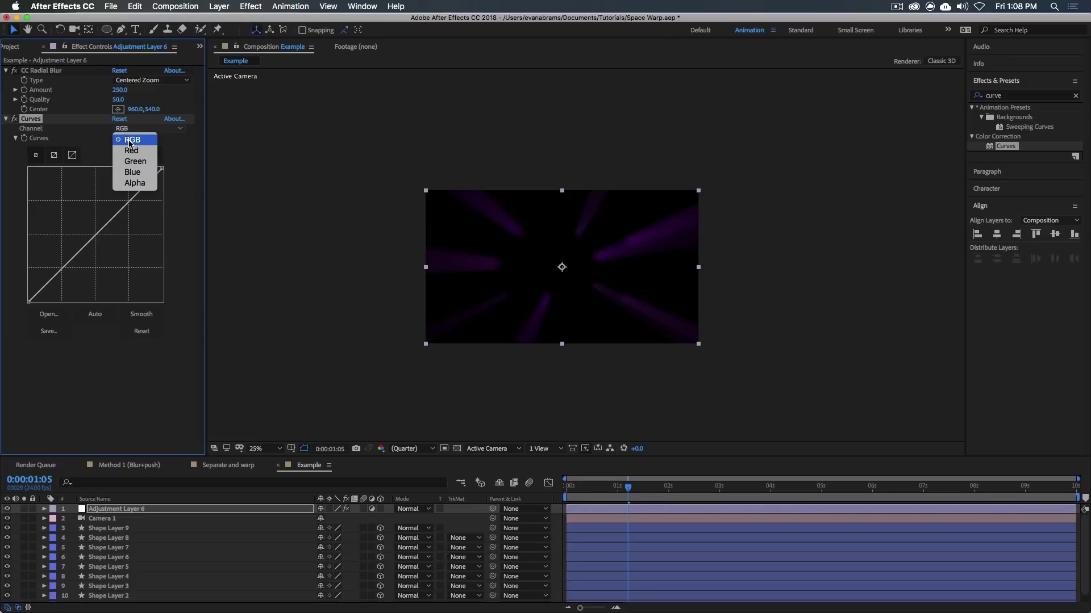
{"action": "left_click", "coordinate": [135, 183]}
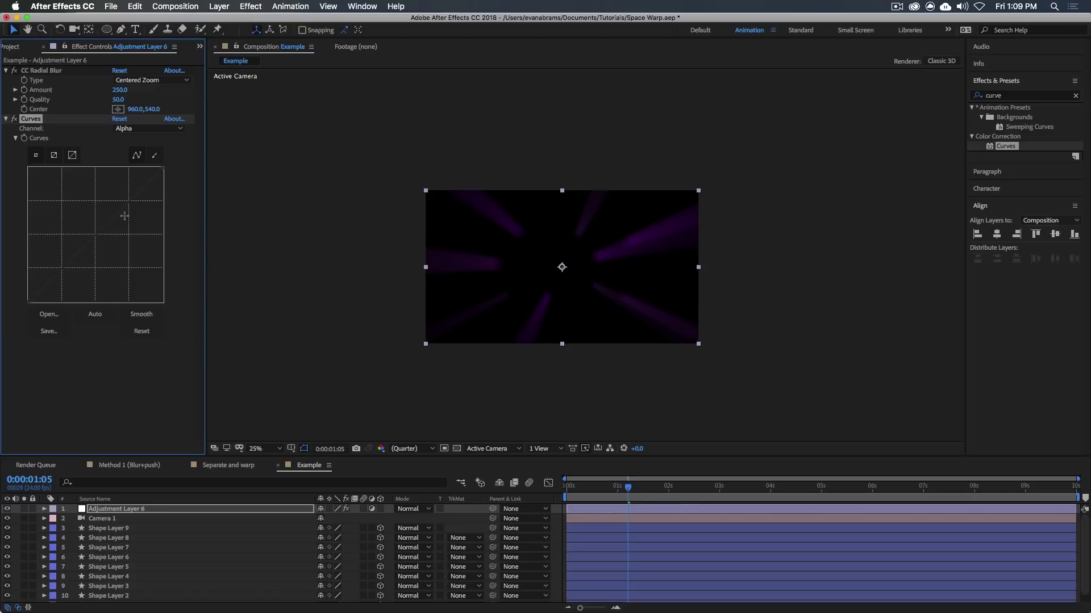
{"action": "left_click_drag", "start_coordinate": [162, 173], "coordinate": [2, 169]}
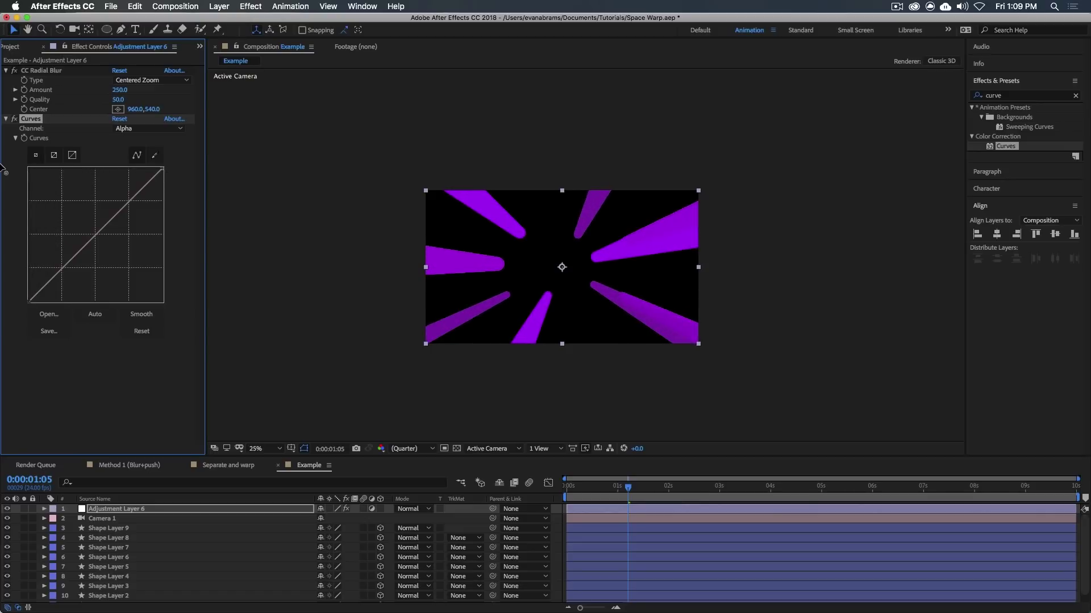
Preview with a lower radial blur Amount and reshape the alpha curve further.
{"action": "key", "text": "period"}
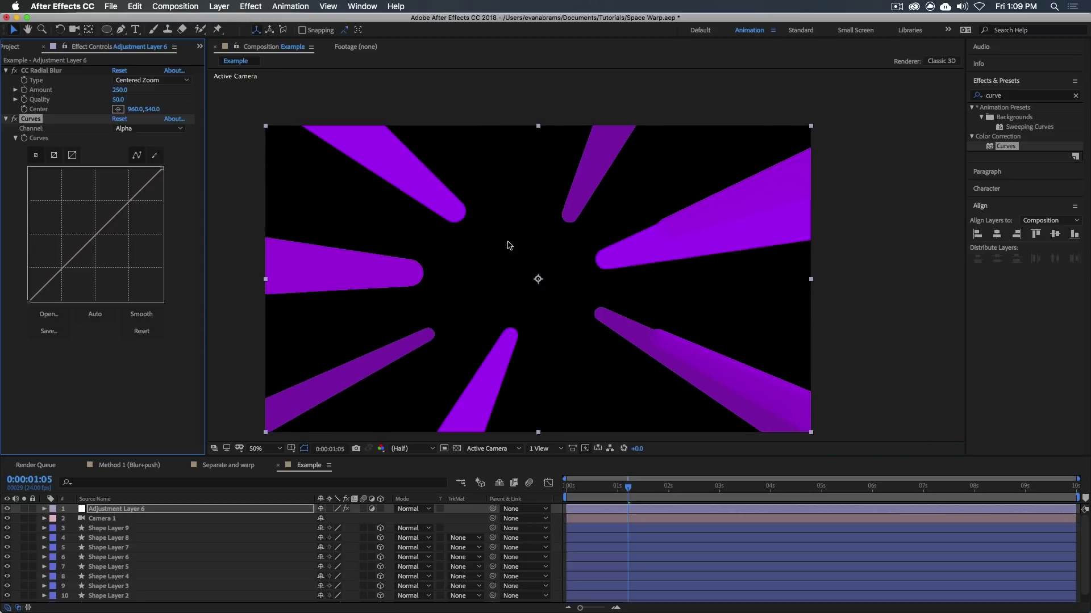
{"action": "key", "text": "comma"}
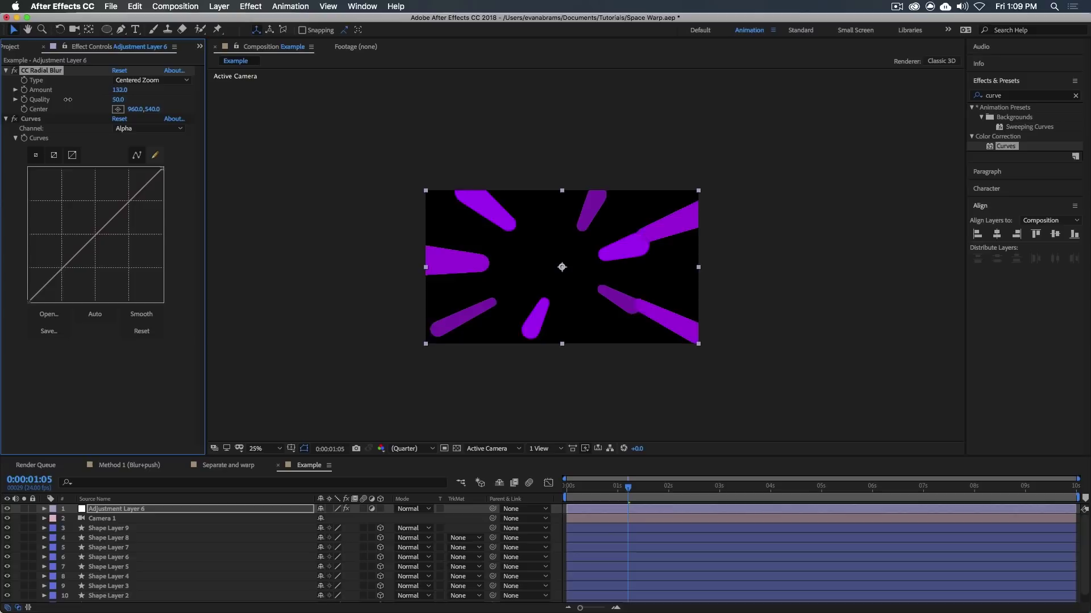
{"action": "mouse_move", "coordinate": [120, 90]}
{"action": "left_mouse_down"}
{"action": "mouse_move", "coordinate": [38, 109]}
{"action": "mouse_move", "coordinate": [164, 104]}
{"action": "left_mouse_up"}
{"action": "scroll", "coordinate": [618, 311], "scroll_direction": "up", "scroll_amount": 6}
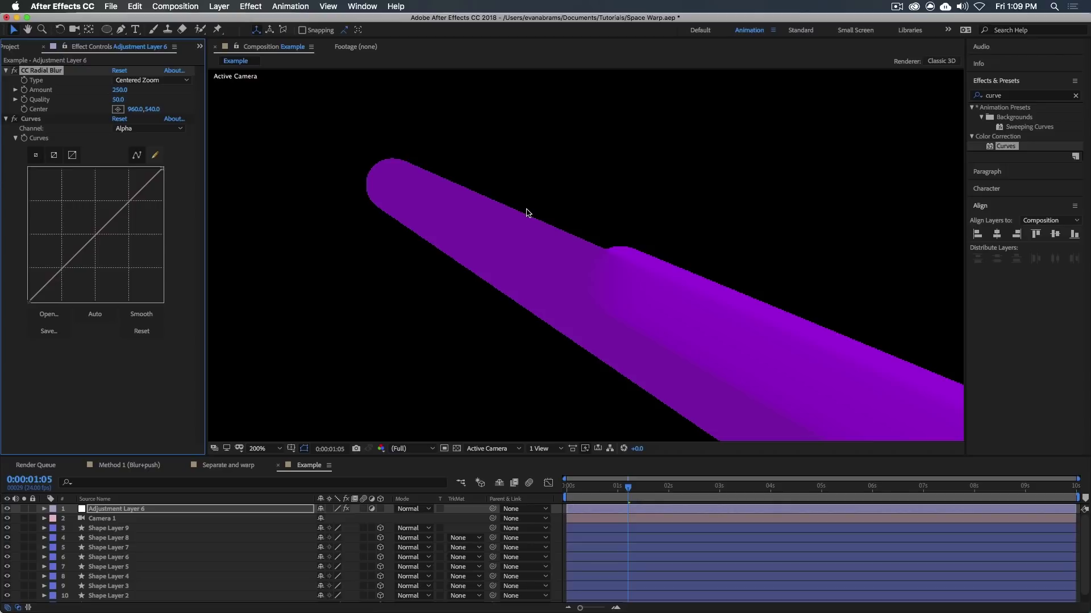
{"action": "left_click", "coordinate": [29, 168]}
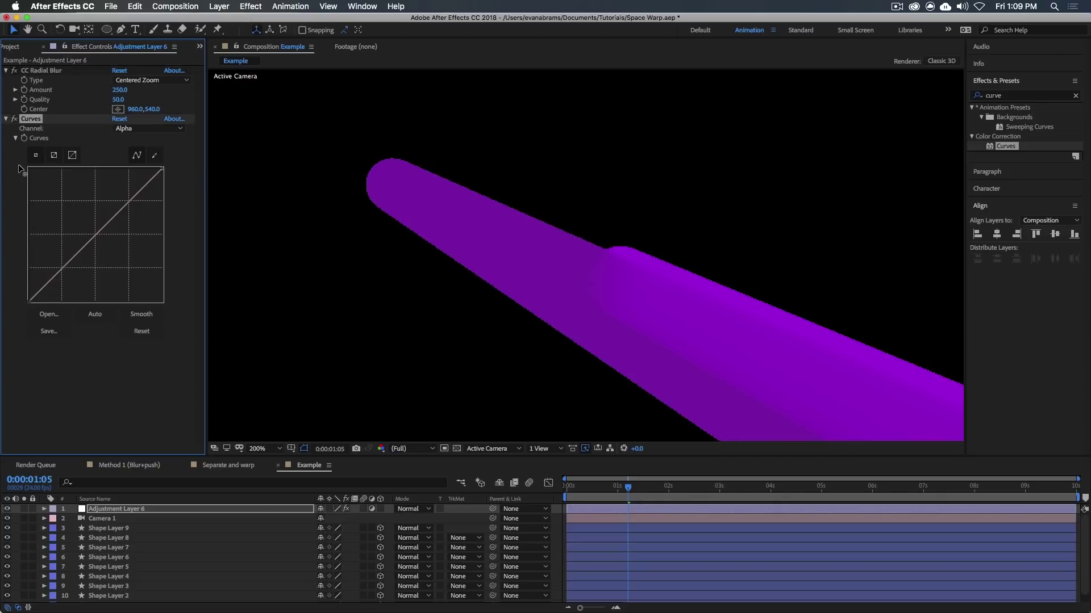
{"action": "mouse_move", "coordinate": [25, 167]}
{"action": "left_mouse_down"}
{"action": "mouse_move", "coordinate": [49, 171]}
{"action": "mouse_move", "coordinate": [23, 168]}
{"action": "left_mouse_up"}
Search 'matte' and apply Matte Choker to Adjustment Layer 6.
{"action": "left_click", "coordinate": [1010, 94]}
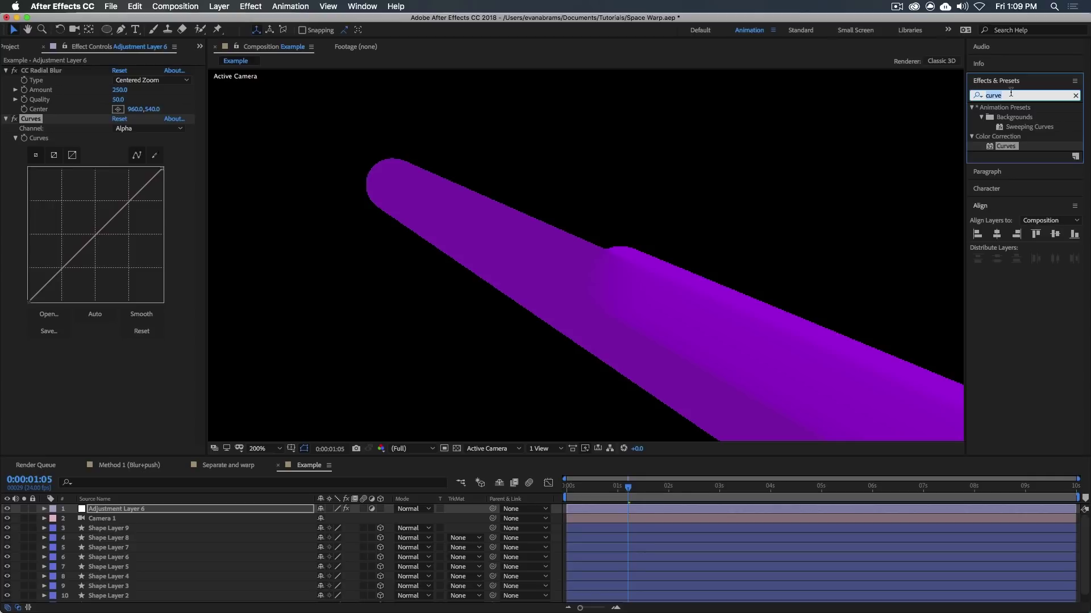
{"action": "type", "text": "matte"}
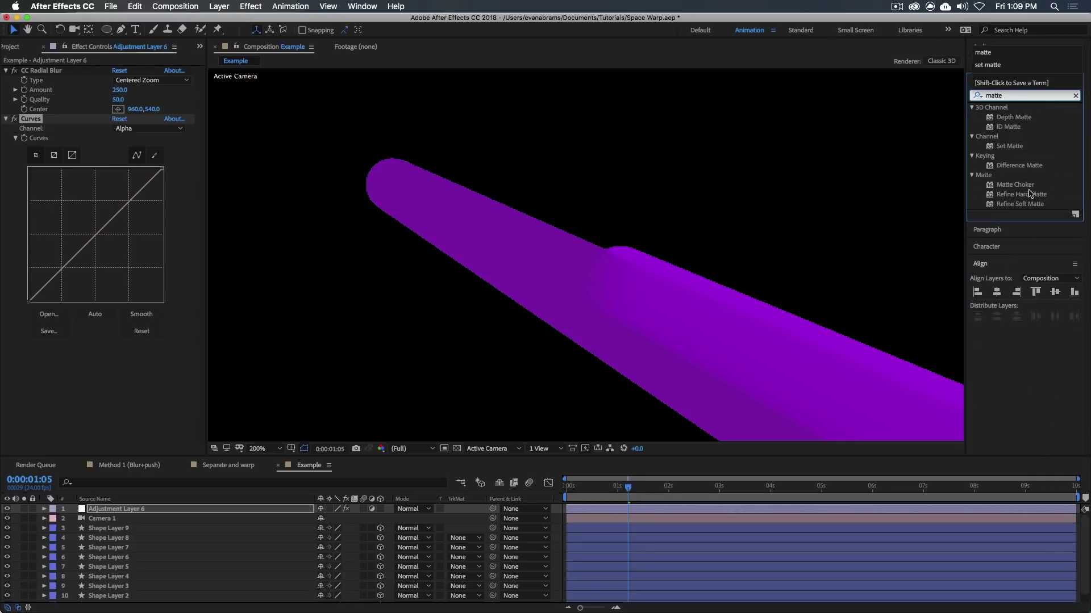
{"action": "left_click", "coordinate": [1015, 185]}
{"action": "left_click_drag", "start_coordinate": [1015, 184], "coordinate": [71, 379]}
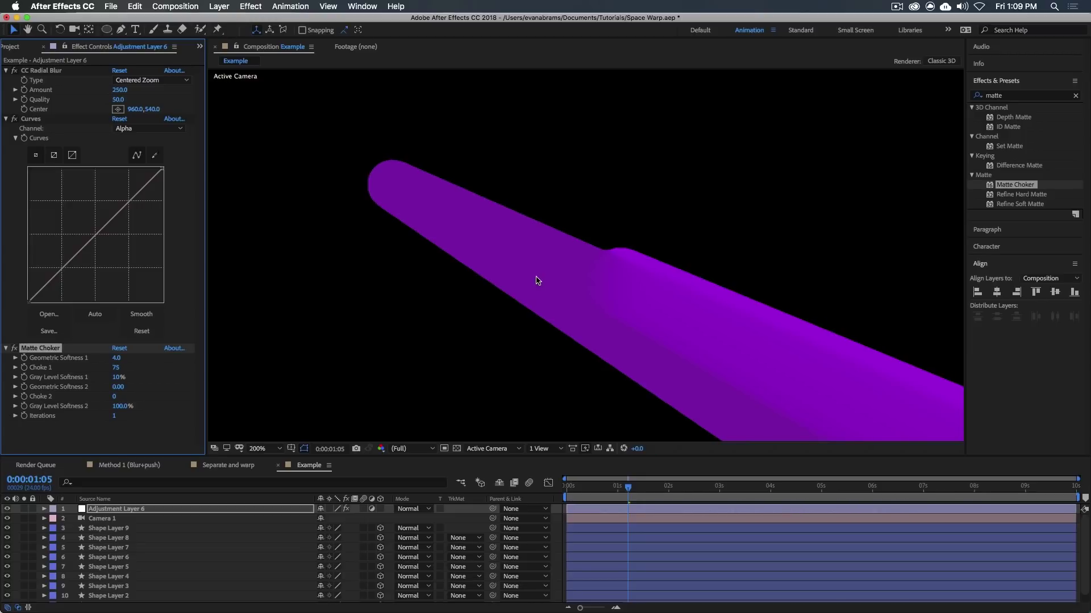
Set Matte Choker's Geometric Softness 1 and Choke 1 both to 10.
{"action": "left_click", "coordinate": [115, 358]}
{"action": "key", "text": "Return"}
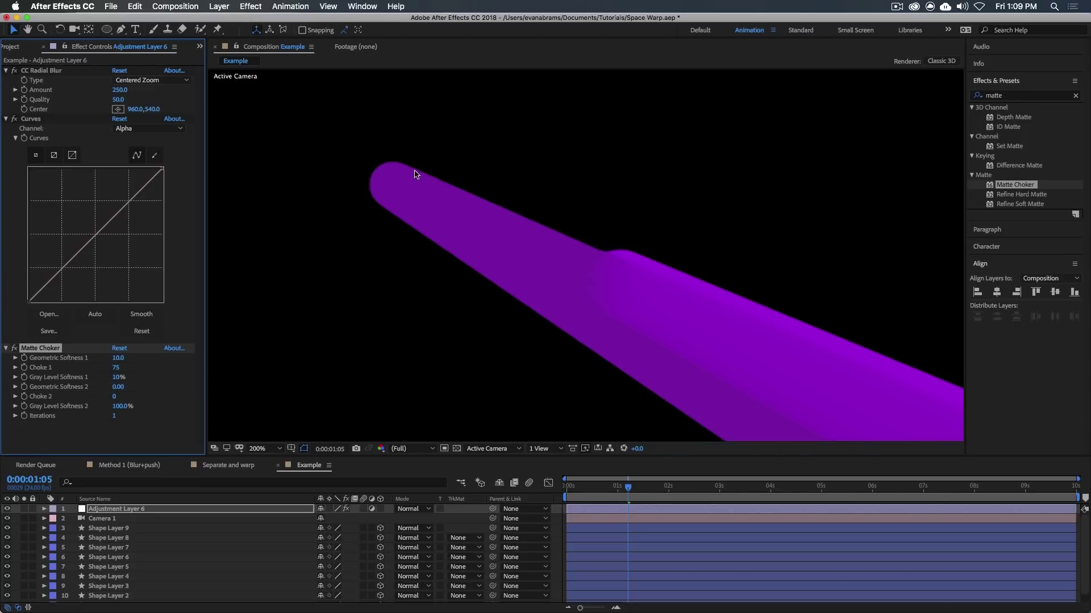
{"action": "left_click", "coordinate": [120, 368]}
{"action": "type", "text": "10"}
{"action": "key", "text": "Return"}
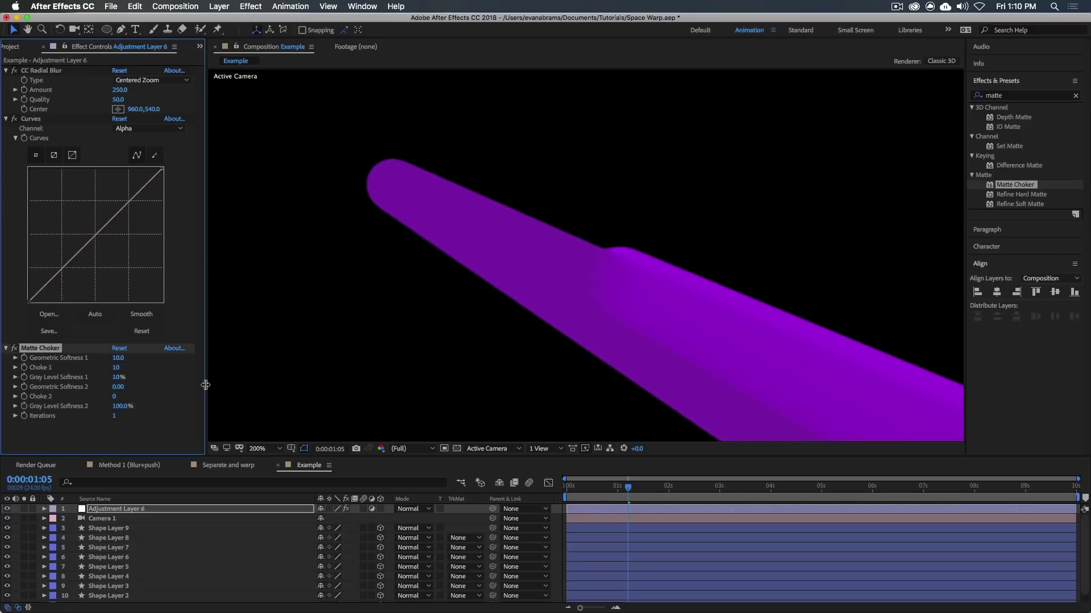
Toggle Matte Choker off and on to compare the streak edges, leaving it on.
{"action": "left_click", "coordinate": [14, 348]}
{"action": "left_click", "coordinate": [14, 348]}
{"action": "left_click", "coordinate": [13, 348]}
{"action": "left_click", "coordinate": [13, 349]}
{"action": "scroll", "coordinate": [607, 239], "scroll_direction": "down", "scroll_amount": 4}
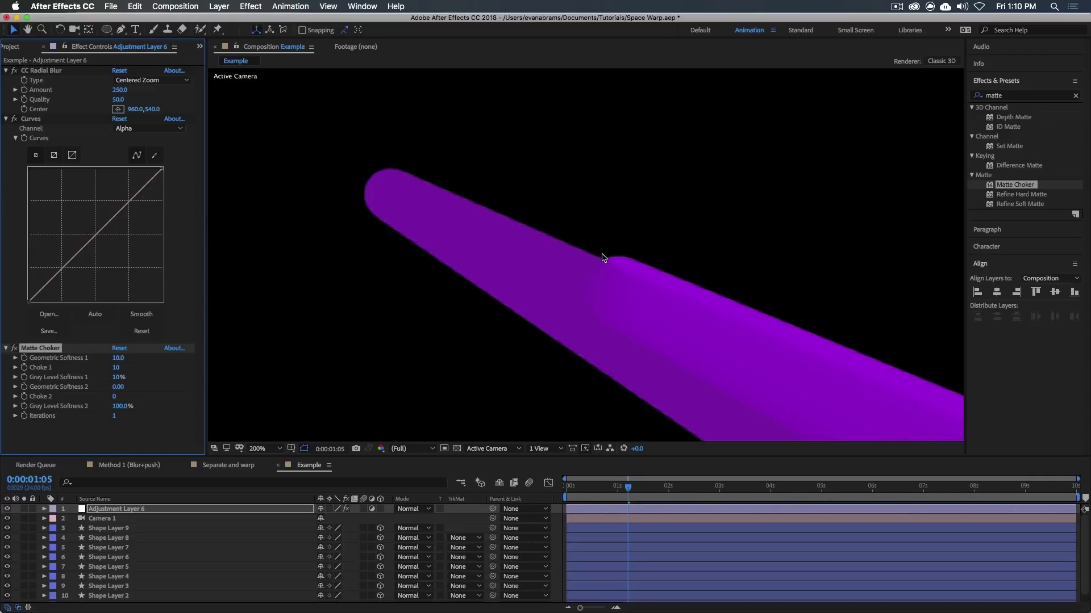
{"action": "left_click_drag", "start_coordinate": [423, 185], "coordinate": [552, 243]}
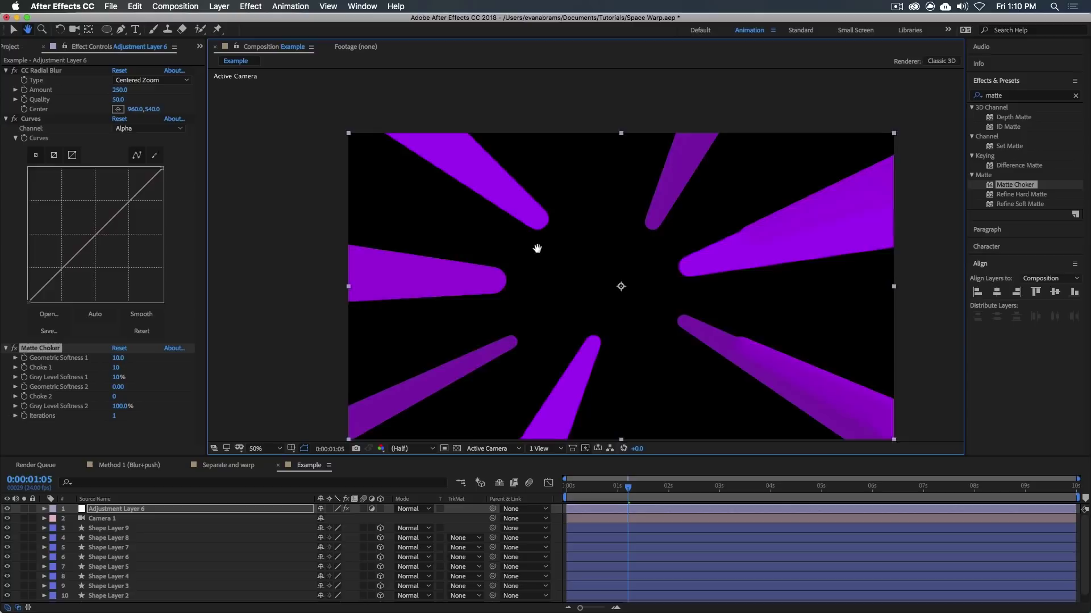
{"action": "left_click_drag", "start_coordinate": [537, 249], "coordinate": [496, 226]}
Scrub the radial blur Amount to preview, then set the time to 0:00:01:00.
{"action": "mouse_move", "coordinate": [116, 89]}
{"action": "left_mouse_down"}
{"action": "mouse_move", "coordinate": [34, 108]}
{"action": "mouse_move", "coordinate": [188, 114]}
{"action": "mouse_move", "coordinate": [196, 129]}
{"action": "mouse_move", "coordinate": [85, 140]}
{"action": "mouse_move", "coordinate": [364, 141]}
{"action": "left_mouse_up"}
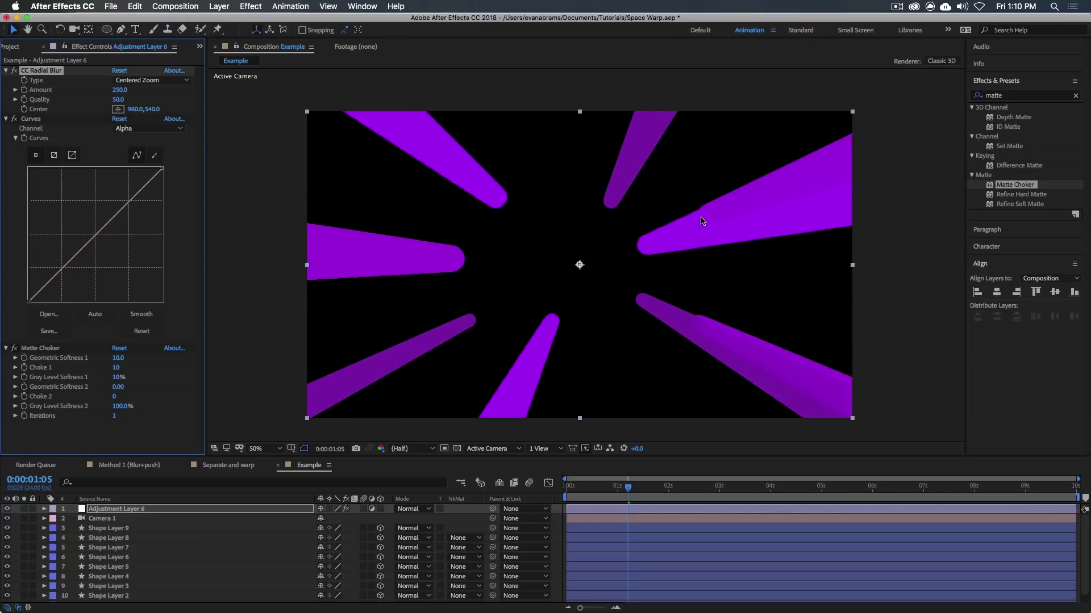
{"action": "key", "text": "comma"}
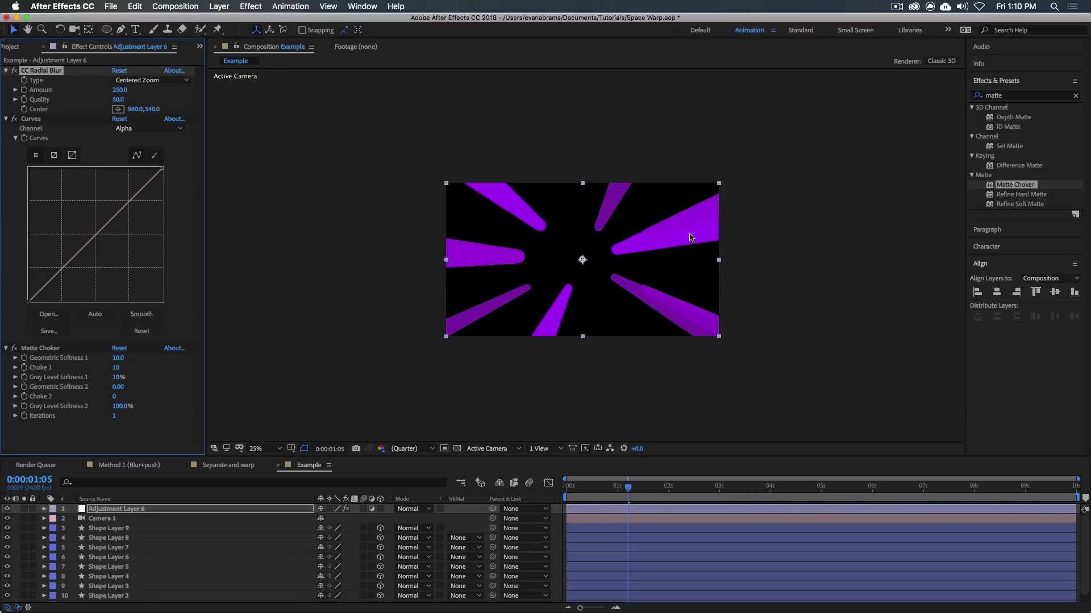
{"action": "left_click", "coordinate": [625, 499]}
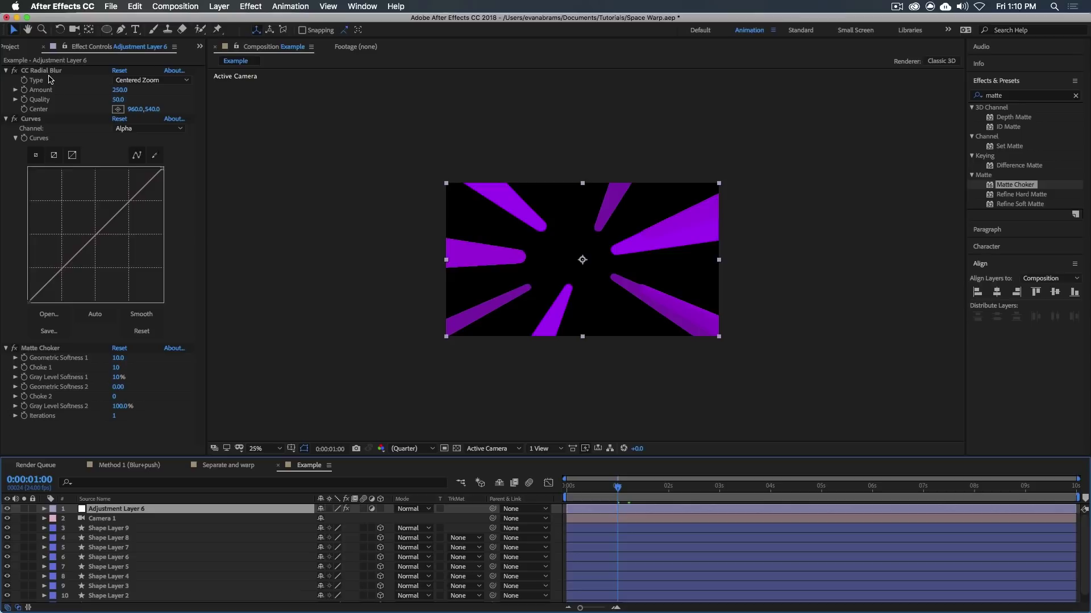
Keyframe the CC Radial Blur Amount at 0 at 0:00:01:00 and preview briefly.
{"action": "left_click", "coordinate": [578, 505]}
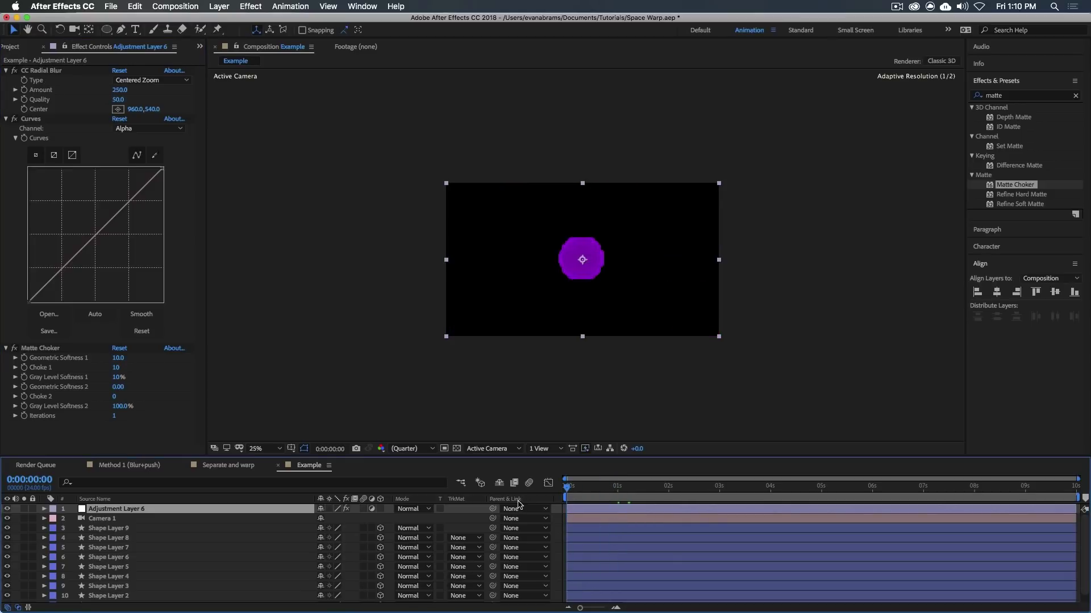
{"action": "key", "text": "Home"}
{"action": "left_click", "coordinate": [619, 493]}
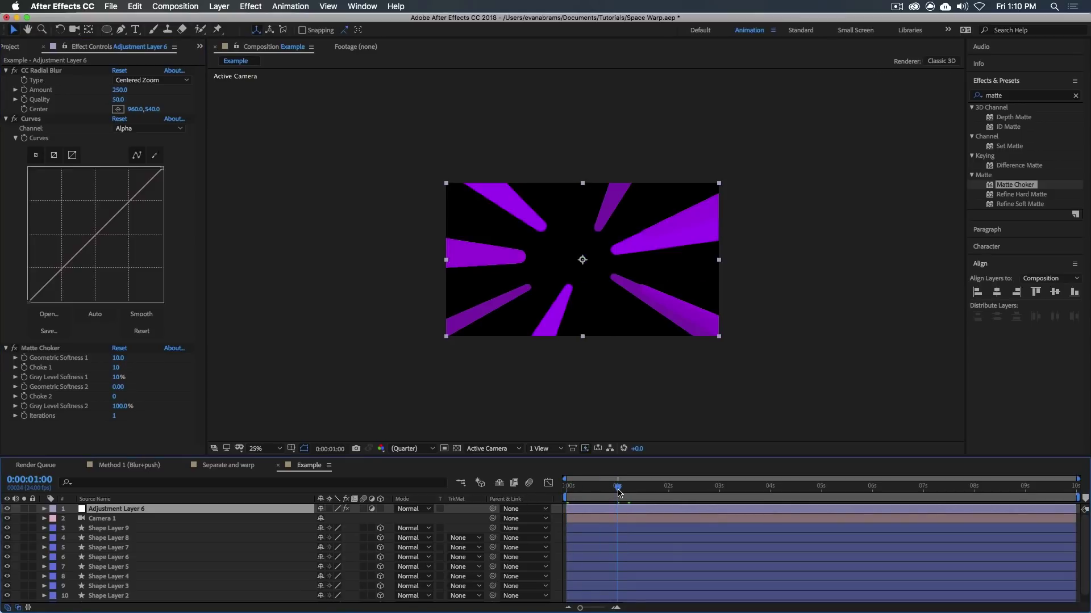
{"action": "left_click", "coordinate": [45, 91]}
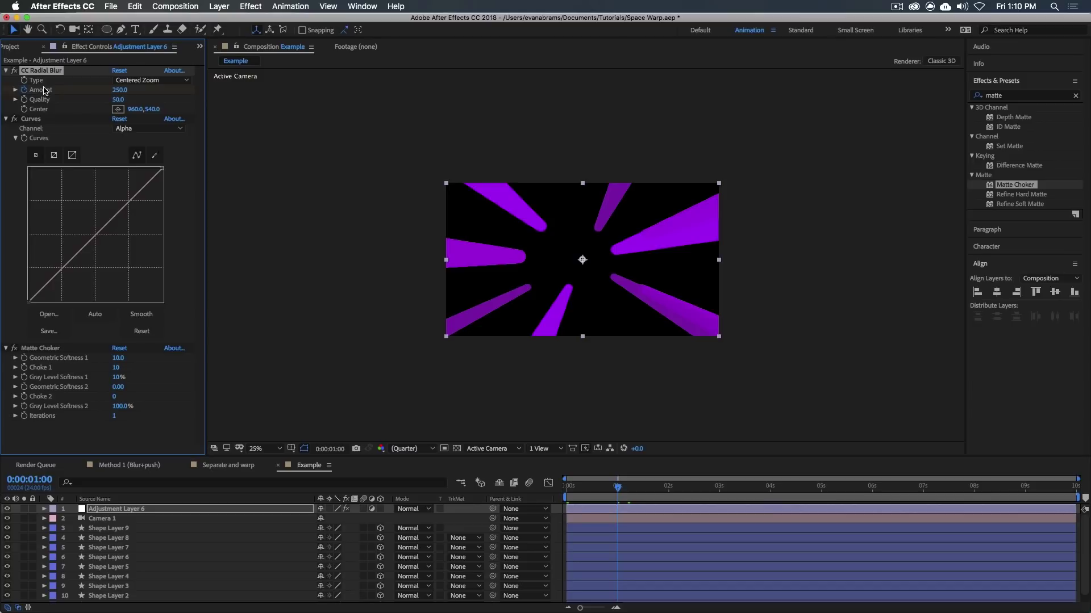
{"action": "left_click", "coordinate": [119, 90]}
{"action": "type", "text": "0"}
{"action": "key", "text": "Return"}
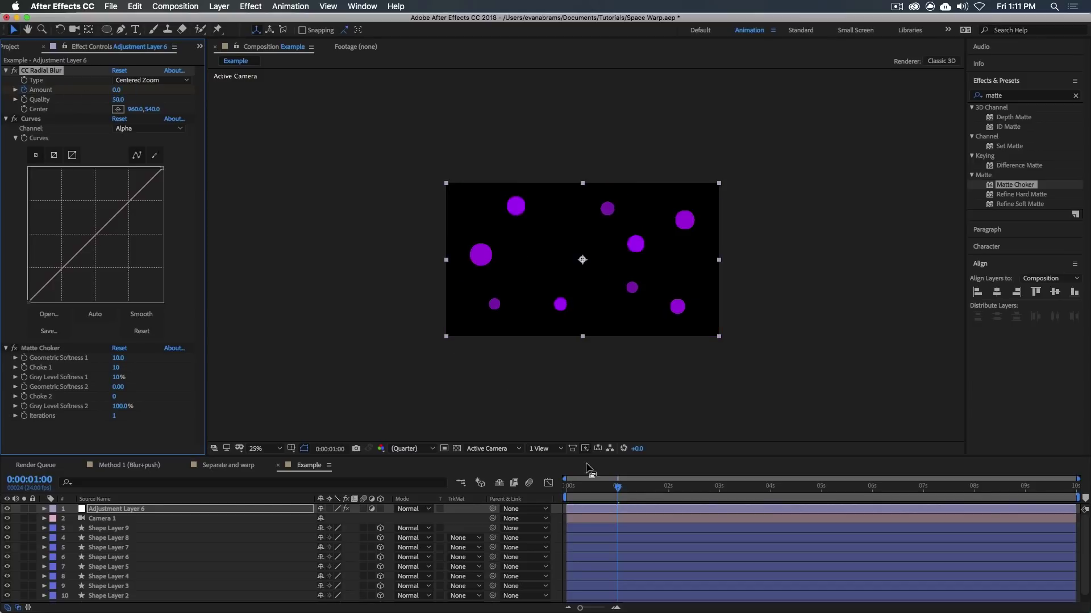
{"action": "left_click", "coordinate": [597, 495]}
{"action": "key", "text": "space"}
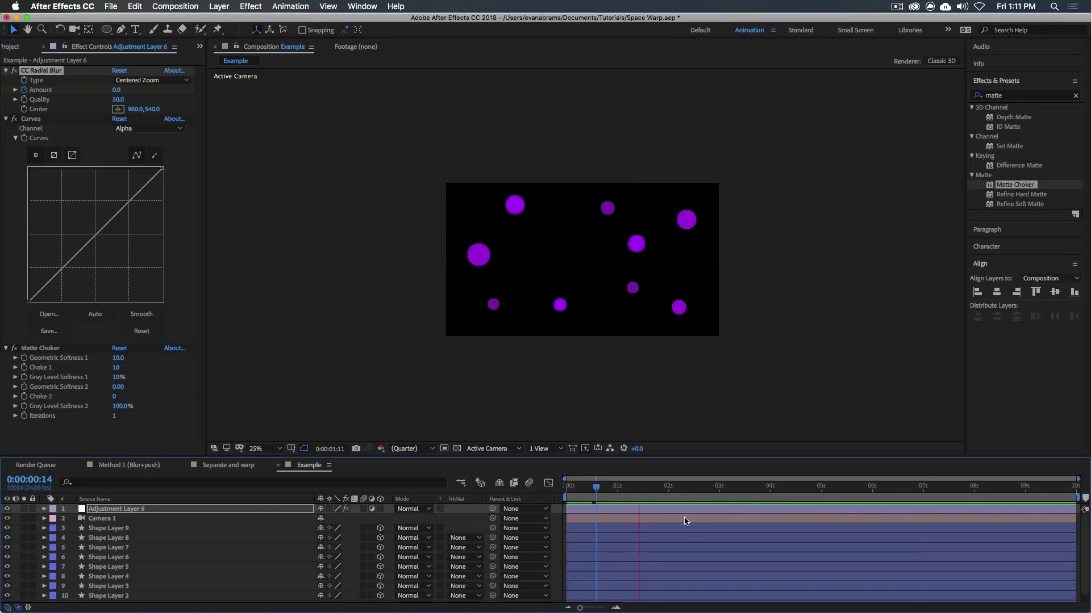
{"action": "left_click", "coordinate": [618, 496]}
Add a second Amount keyframe of 200 about a second later.
{"action": "key", "text": "u"}
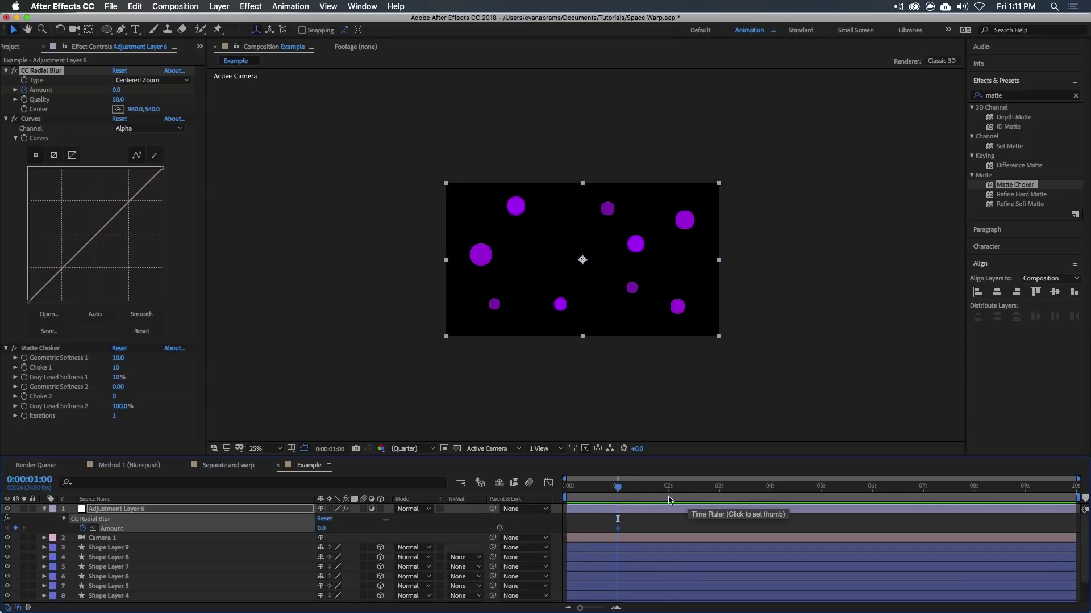
{"action": "left_click_drag", "start_coordinate": [618, 496], "coordinate": [720, 502]}
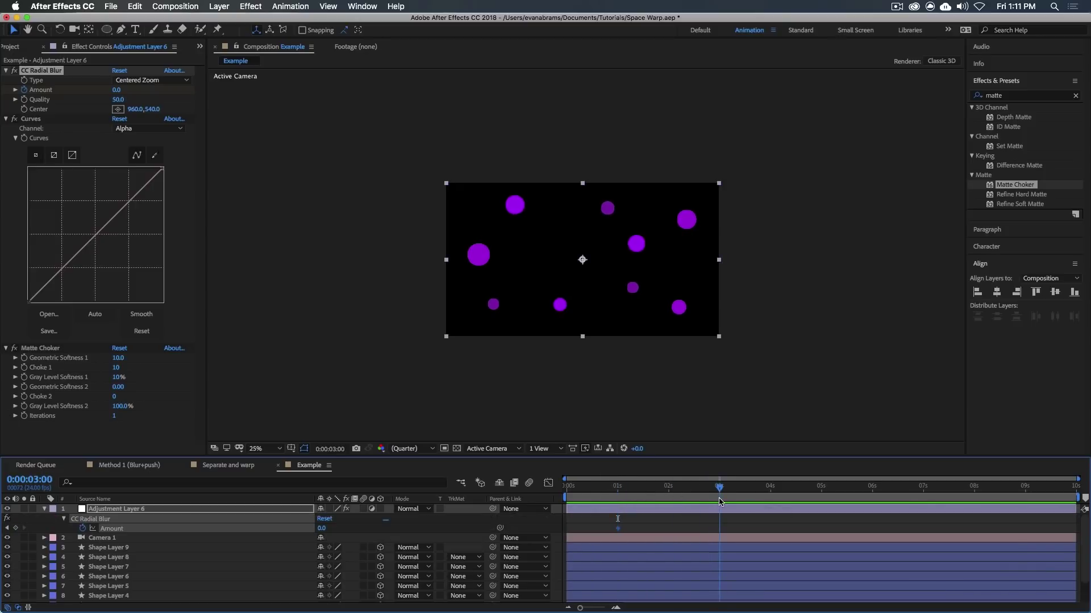
{"action": "left_click", "coordinate": [118, 91]}
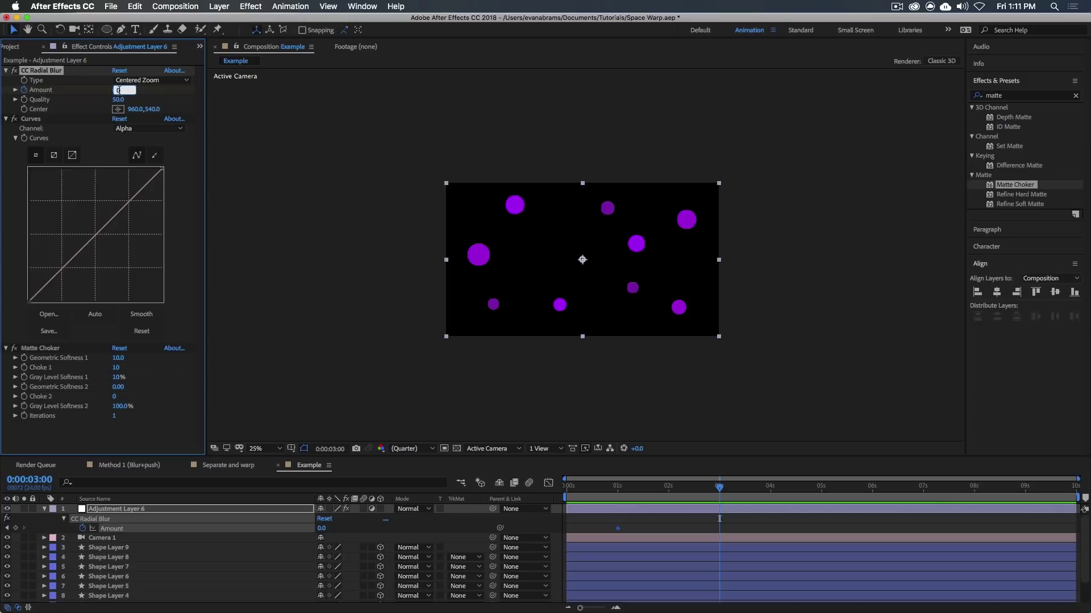
{"action": "type", "text": "200"}
{"action": "key", "text": "Return"}
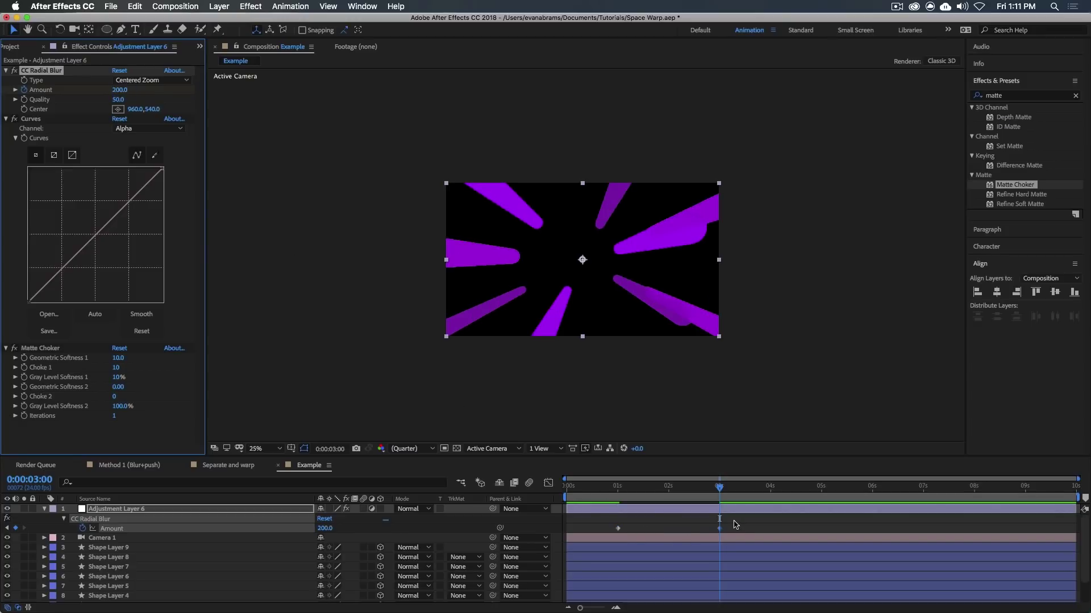
Ease both Amount keyframes in the speed graph so the speed peaks sharply.
{"action": "left_click_drag", "start_coordinate": [734, 521], "coordinate": [606, 535]}
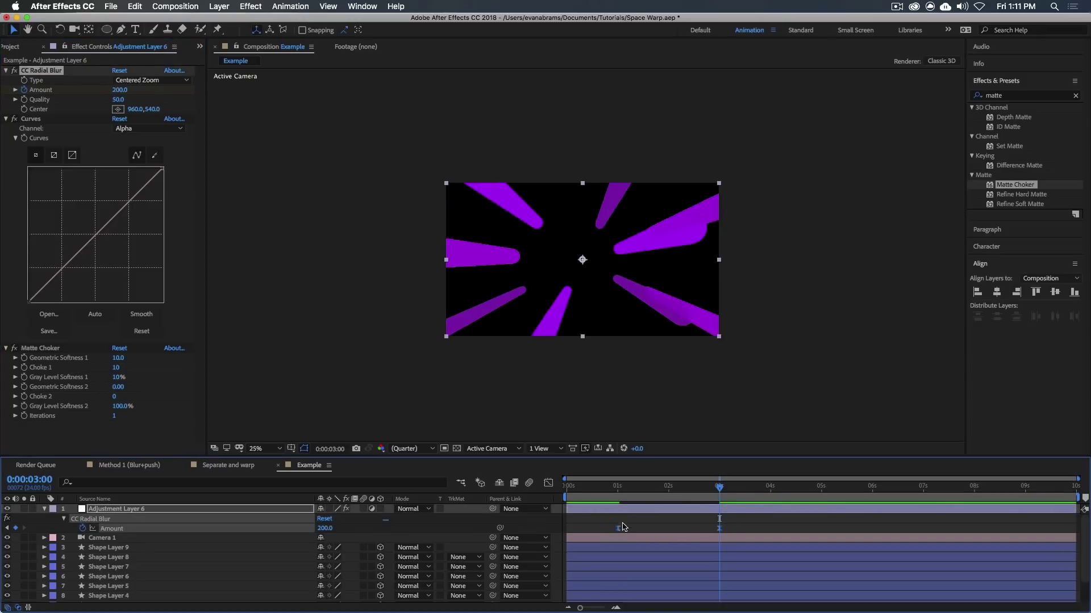
{"action": "left_click", "coordinate": [548, 483]}
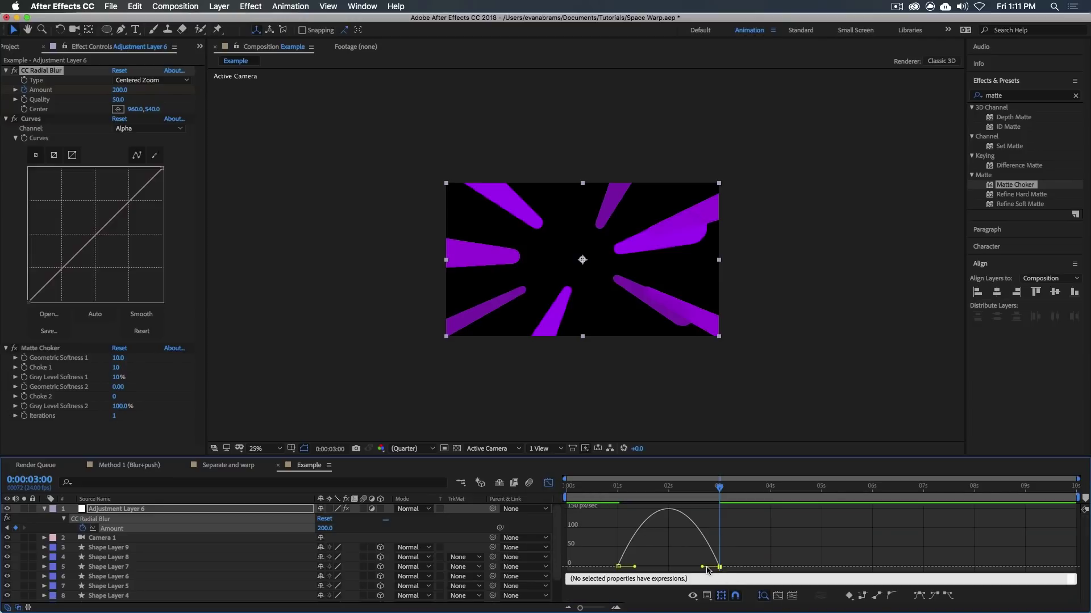
{"action": "left_click_drag", "start_coordinate": [709, 568], "coordinate": [650, 570]}
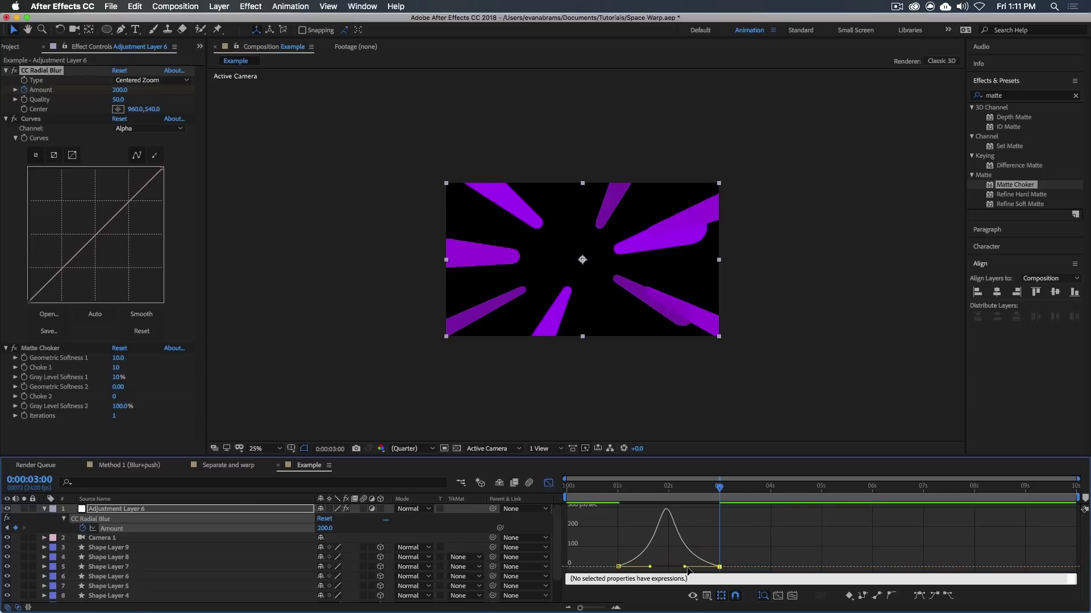
{"action": "left_click", "coordinate": [619, 494]}
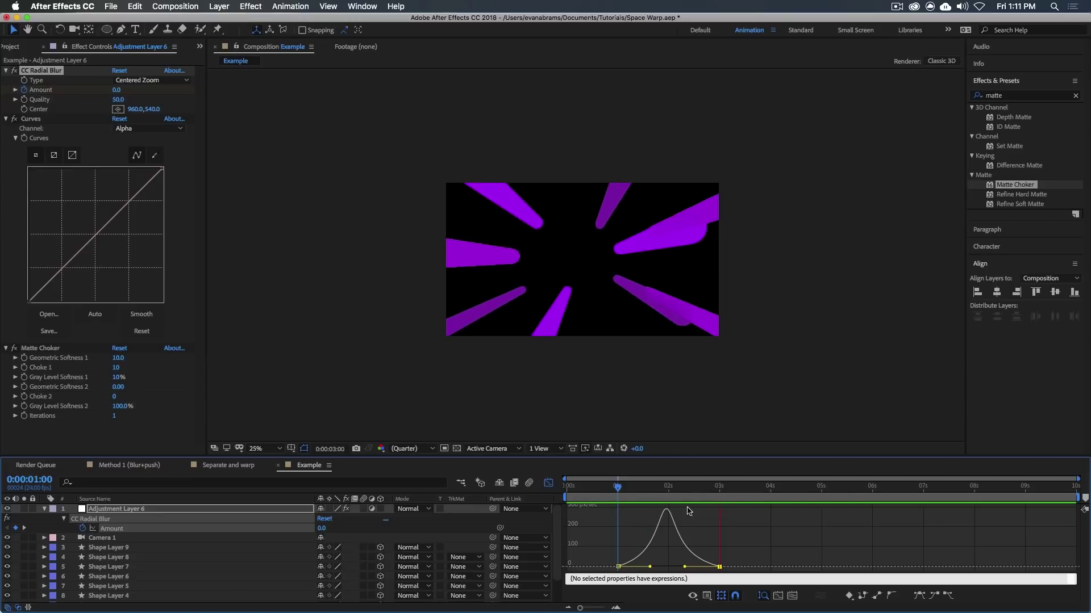
{"action": "left_click_drag", "start_coordinate": [645, 497], "coordinate": [696, 495]}
Return to layer bars and preview the blur burst from 1 second.
{"action": "key", "text": "shift+F3"}
{"action": "left_click", "coordinate": [619, 492]}
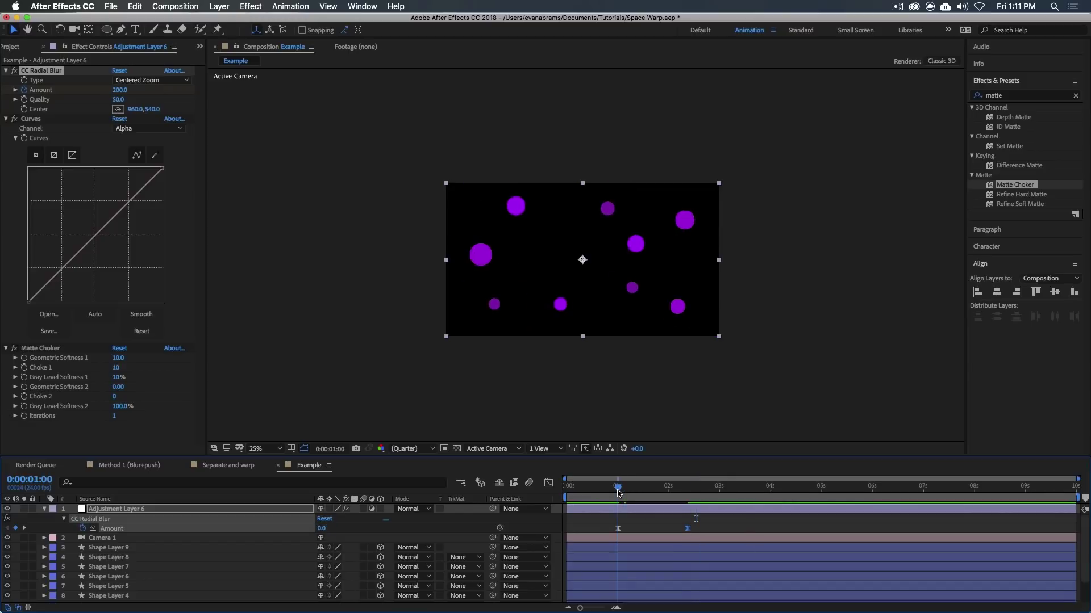
{"action": "key", "text": "space"}
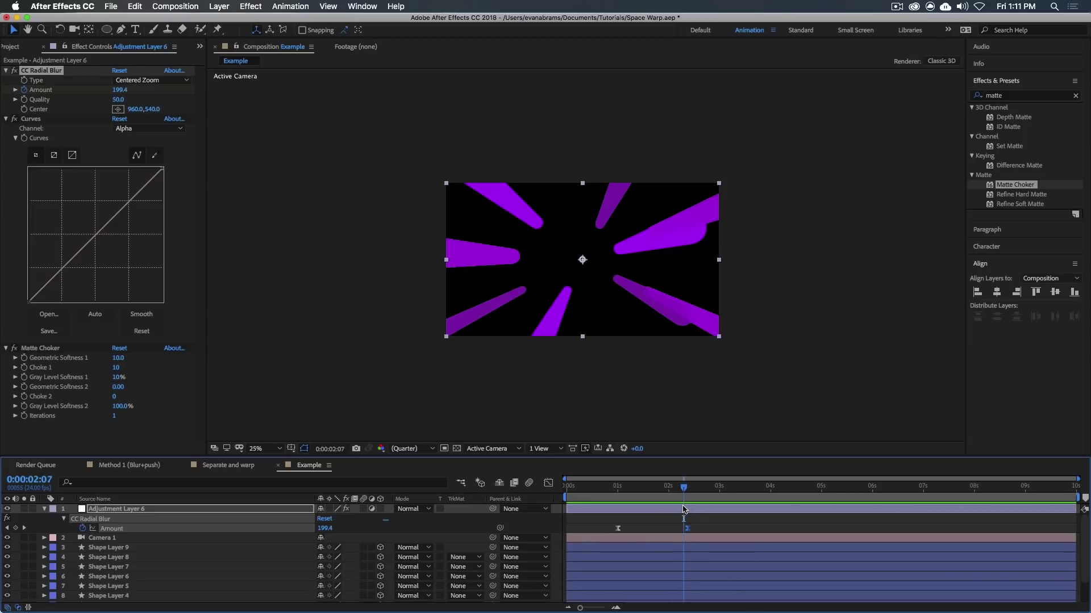
Keyframe Camera 1 Position at 1:00, pulled back near 1:19, and forward through the circles at 2:18.
{"action": "left_click", "coordinate": [296, 540]}
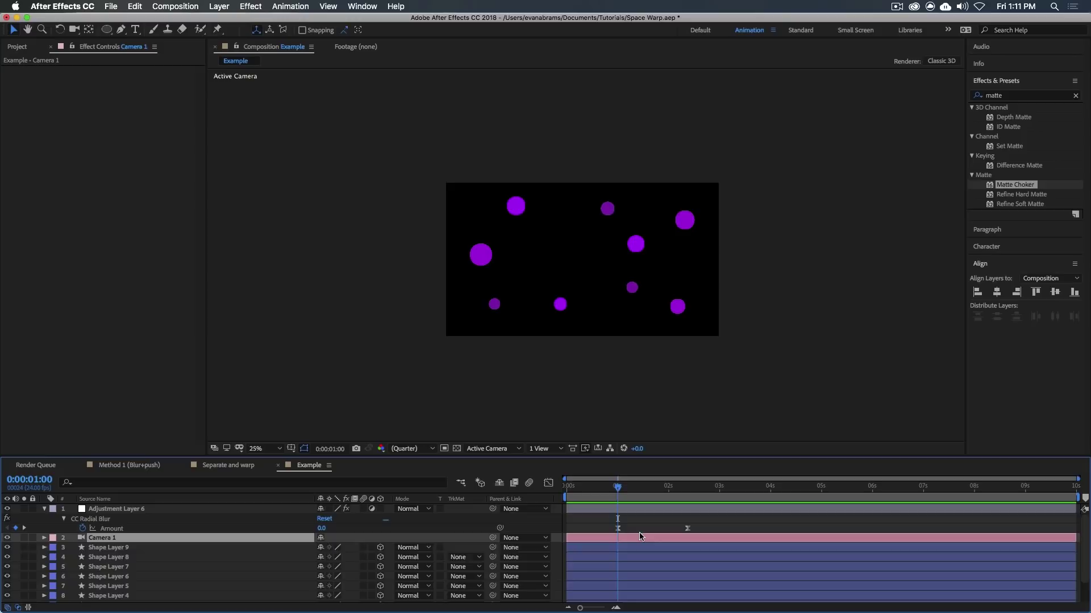
{"action": "key", "text": "p"}
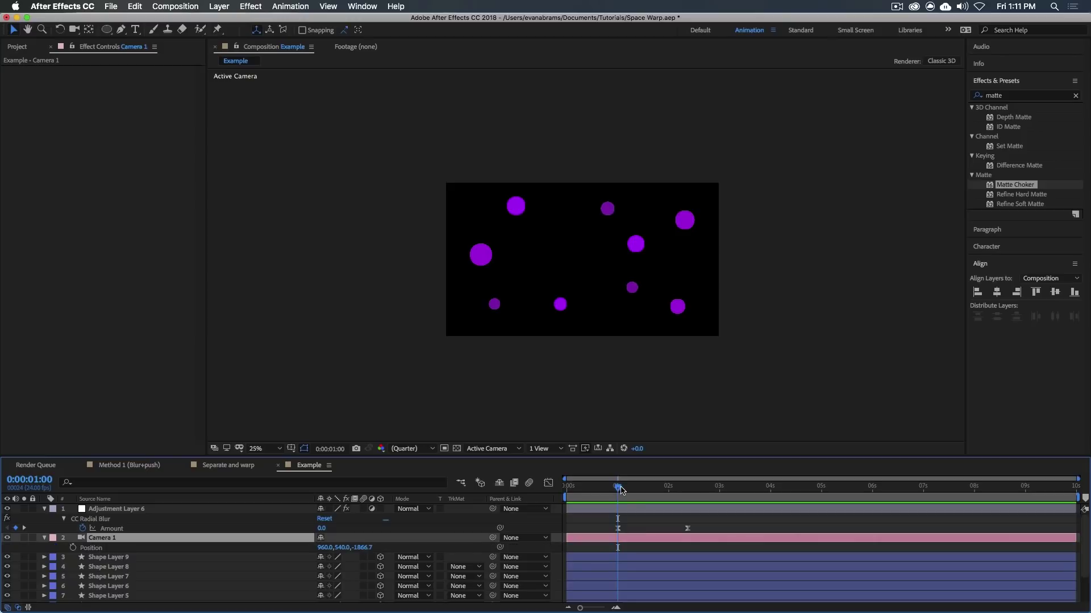
{"action": "left_click", "coordinate": [72, 548]}
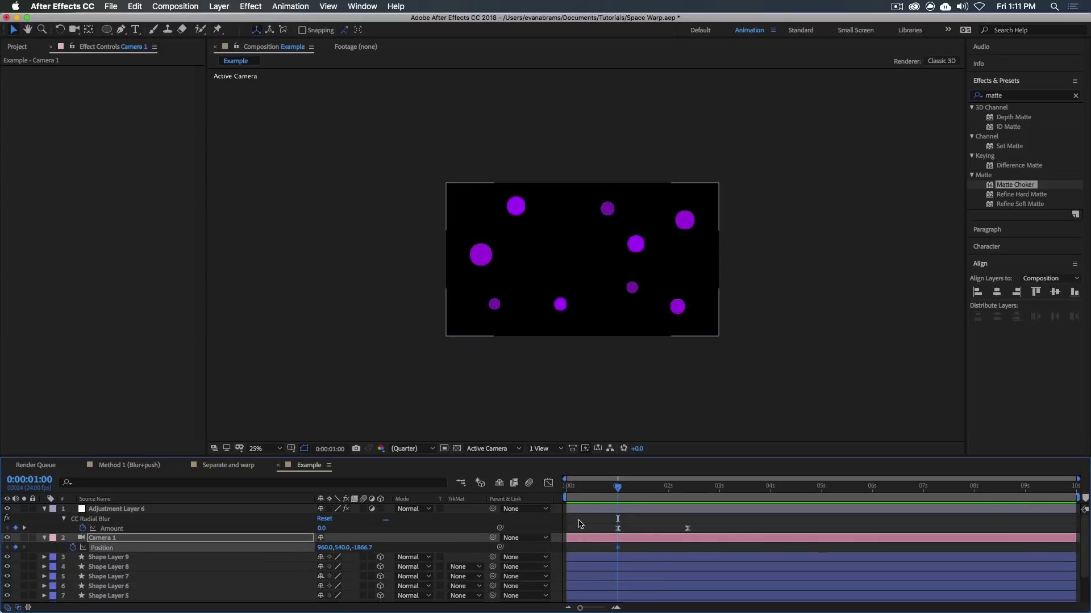
{"action": "left_click_drag", "start_coordinate": [617, 487], "coordinate": [662, 493]}
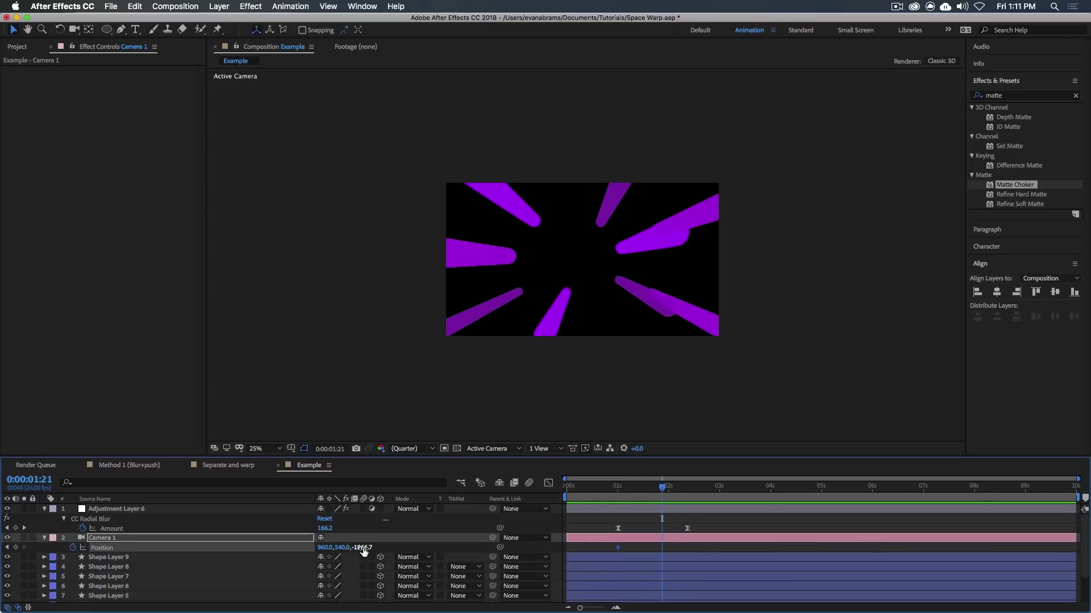
{"action": "left_click_drag", "start_coordinate": [366, 551], "coordinate": [345, 554]}
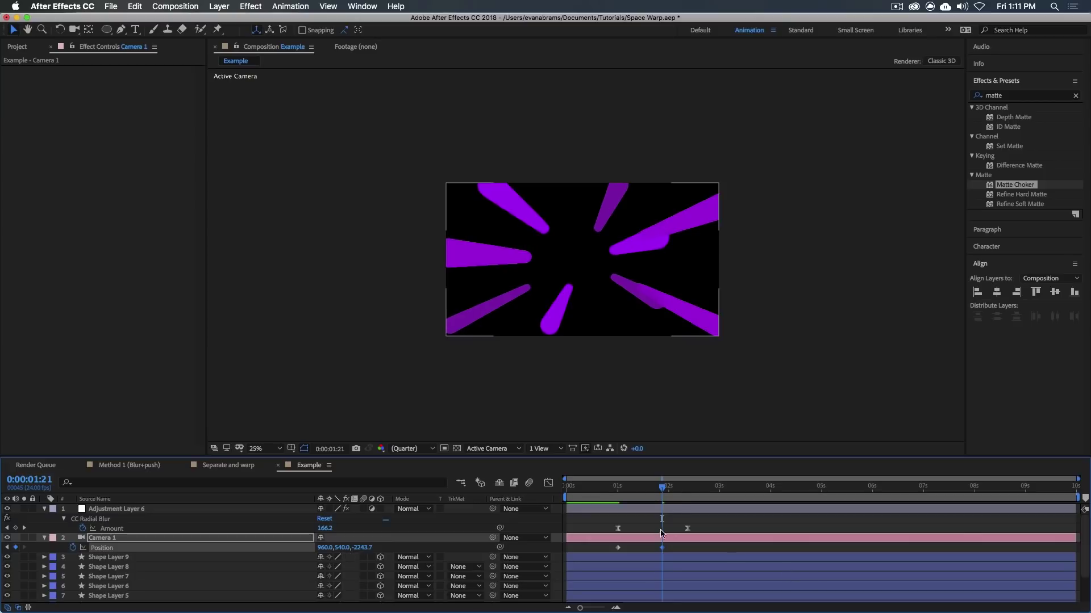
{"action": "left_click_drag", "start_coordinate": [677, 493], "coordinate": [711, 497]}
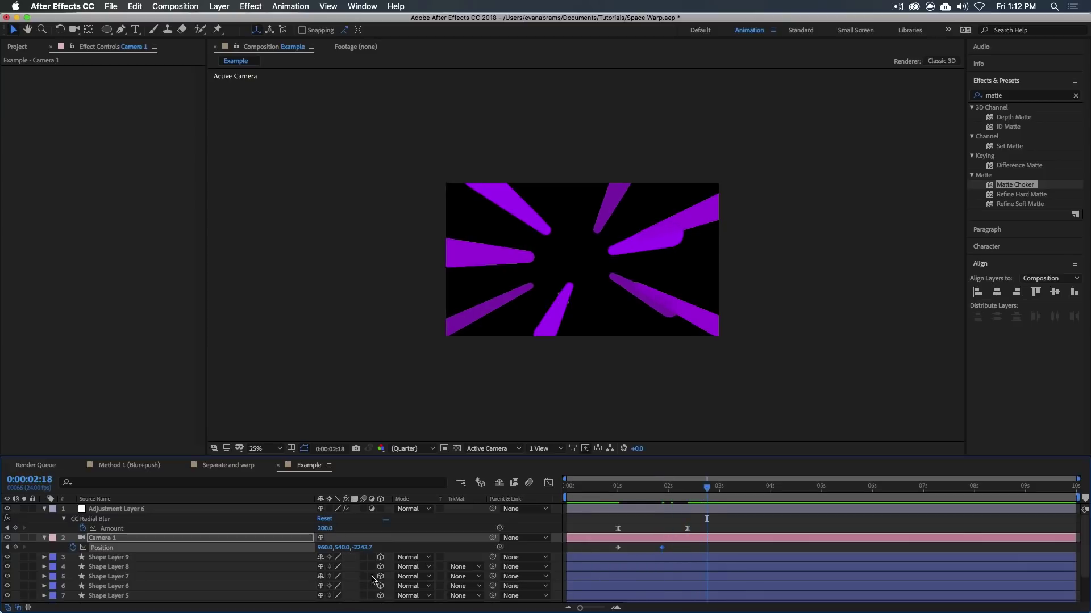
{"action": "left_click_drag", "start_coordinate": [374, 550], "coordinate": [513, 551]}
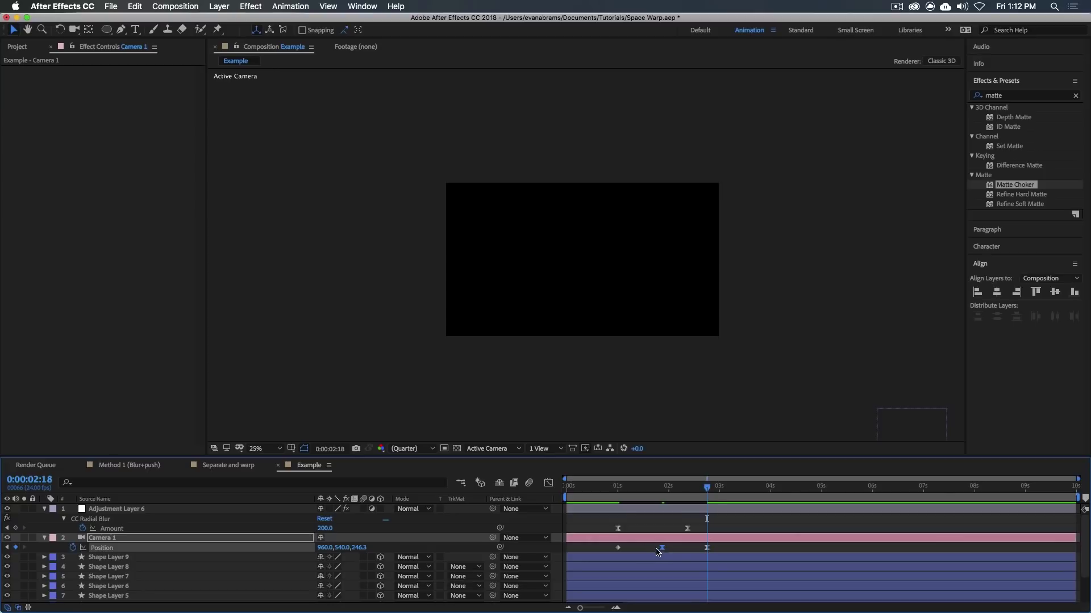
Easy Ease the camera keyframes in the speed graph, lengthening the ease into a sharp spike.
{"action": "left_click_drag", "start_coordinate": [597, 550], "coordinate": [754, 558]}
{"action": "key", "text": "shift+F3"}
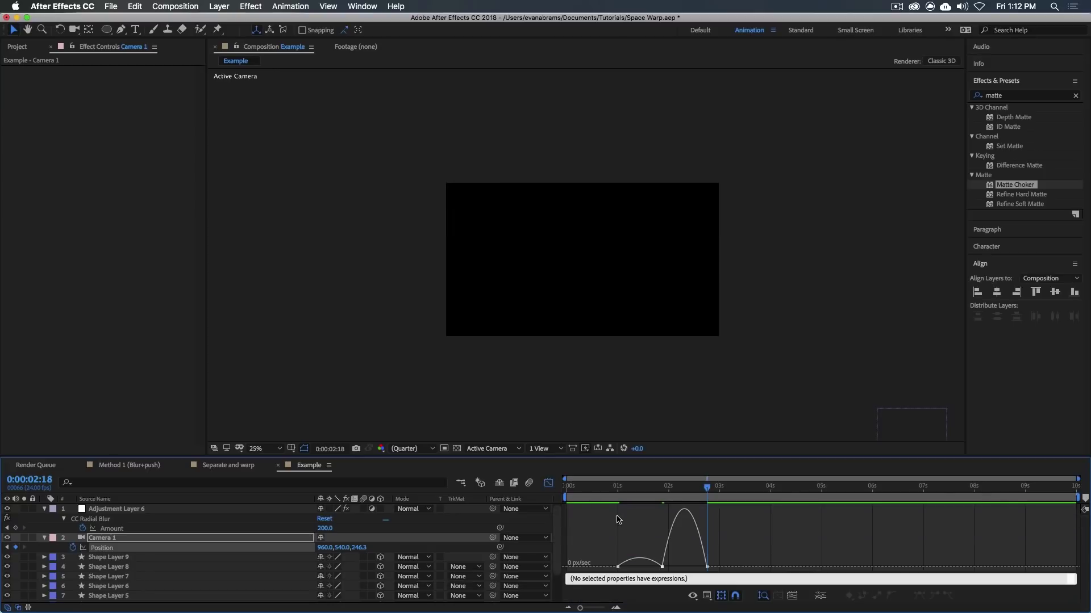
{"action": "left_click", "coordinate": [662, 567]}
{"action": "key", "text": "F9"}
{"action": "left_click", "coordinate": [698, 487]}
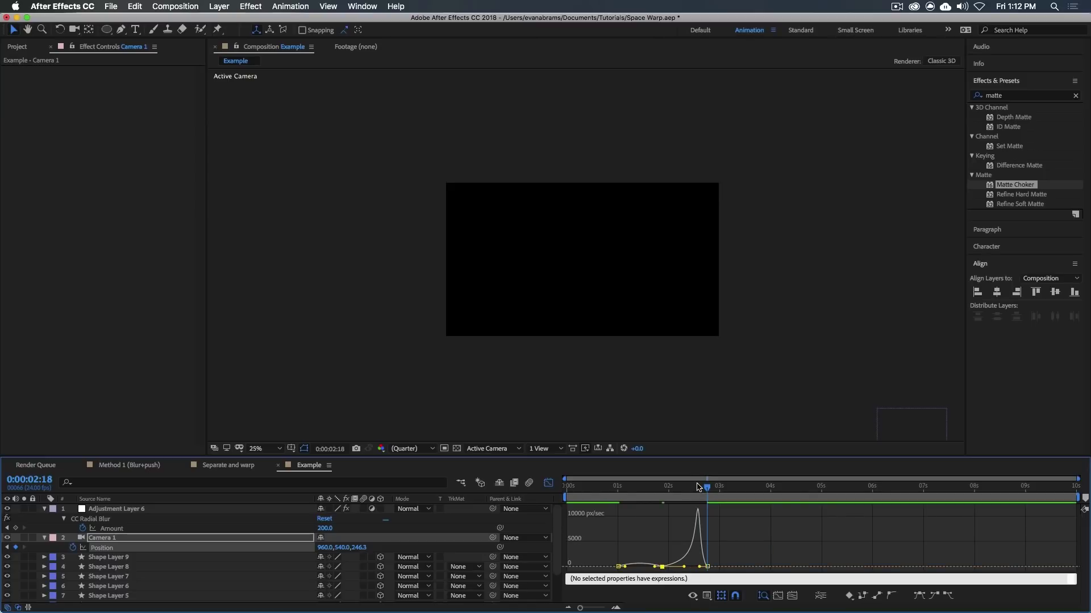
{"action": "left_click_drag", "start_coordinate": [698, 488], "coordinate": [627, 488]}
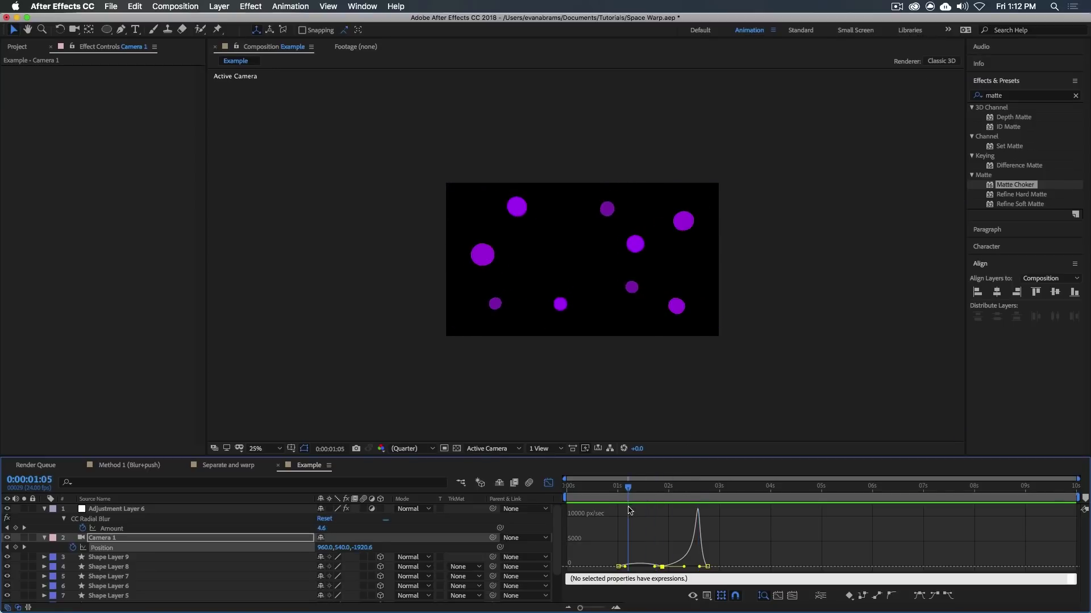
{"action": "left_click_drag", "start_coordinate": [636, 569], "coordinate": [640, 567]}
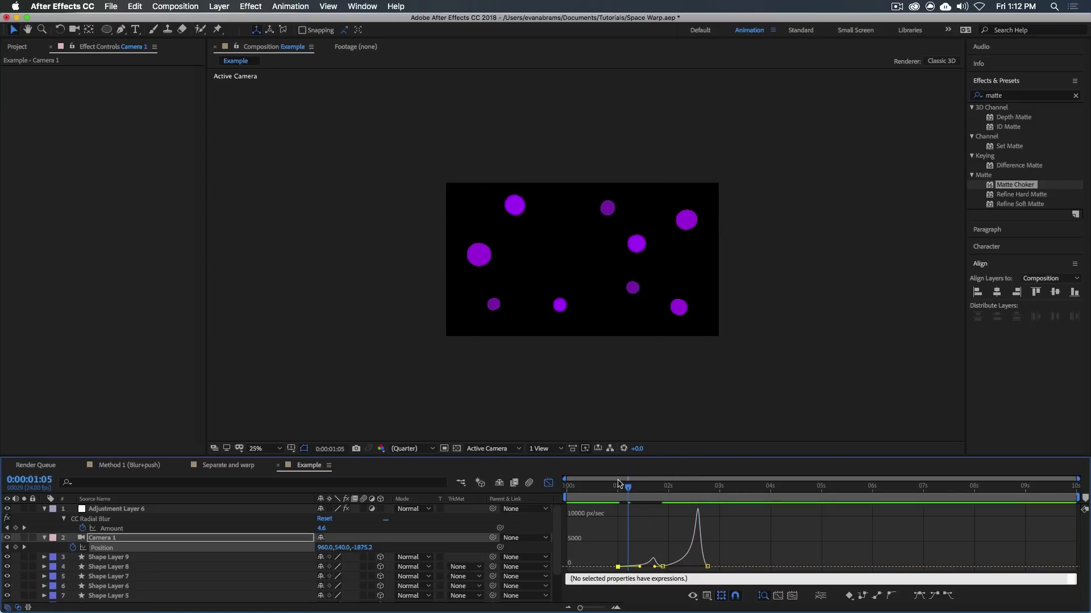
{"action": "left_click", "coordinate": [617, 486]}
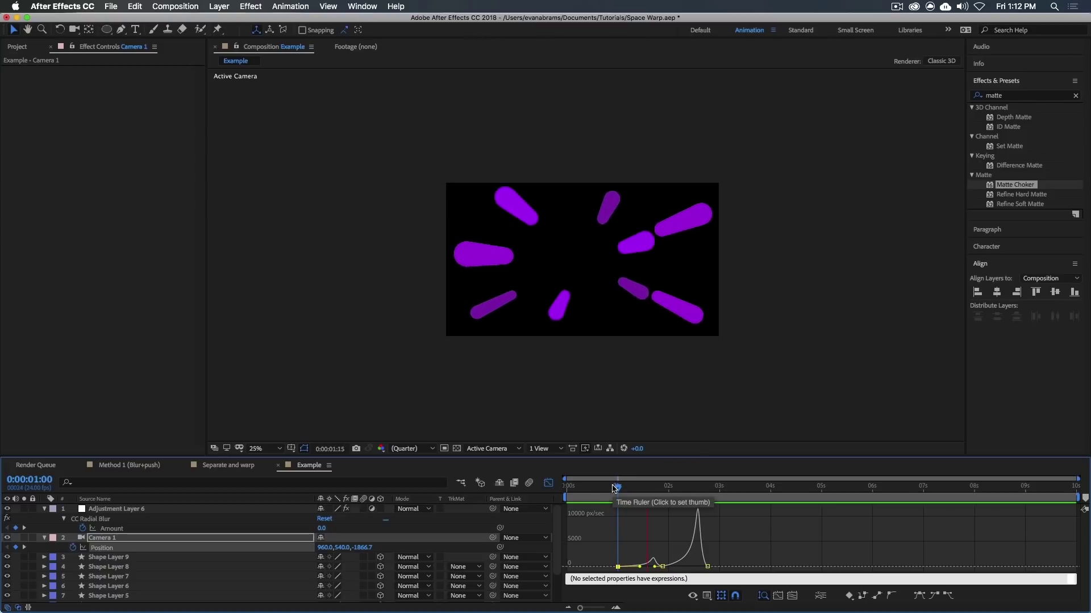
Preview the warp from the start, scrub to where rays fade to black at 2:15, then select all layers.
{"action": "key", "text": "Home"}
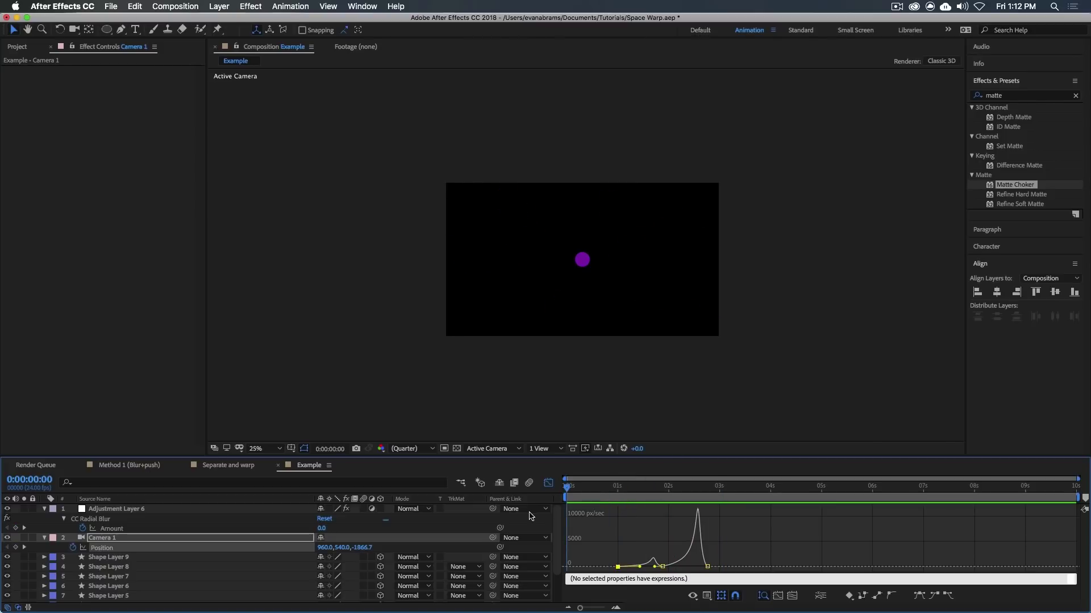
{"action": "key", "text": "shift+F3"}
{"action": "left_click", "coordinate": [667, 528]}
{"action": "key", "text": "space"}
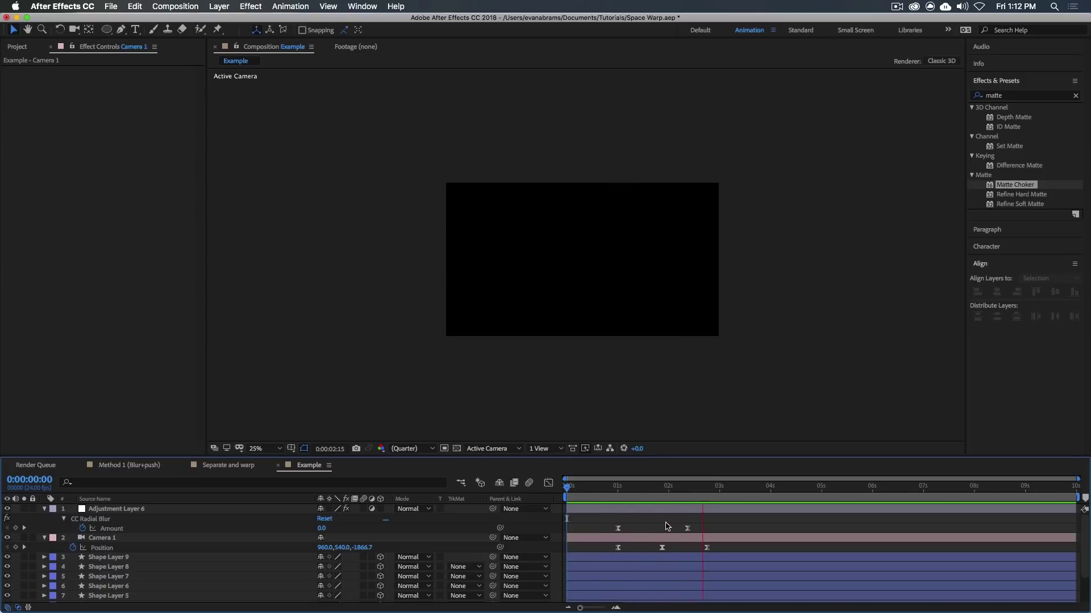
{"action": "key", "text": "space"}
{"action": "mouse_move", "coordinate": [667, 502]}
{"action": "left_mouse_down"}
{"action": "mouse_move", "coordinate": [713, 502]}
{"action": "mouse_move", "coordinate": [671, 502]}
{"action": "mouse_move", "coordinate": [706, 511]}
{"action": "mouse_move", "coordinate": [673, 521]}
{"action": "left_mouse_up"}
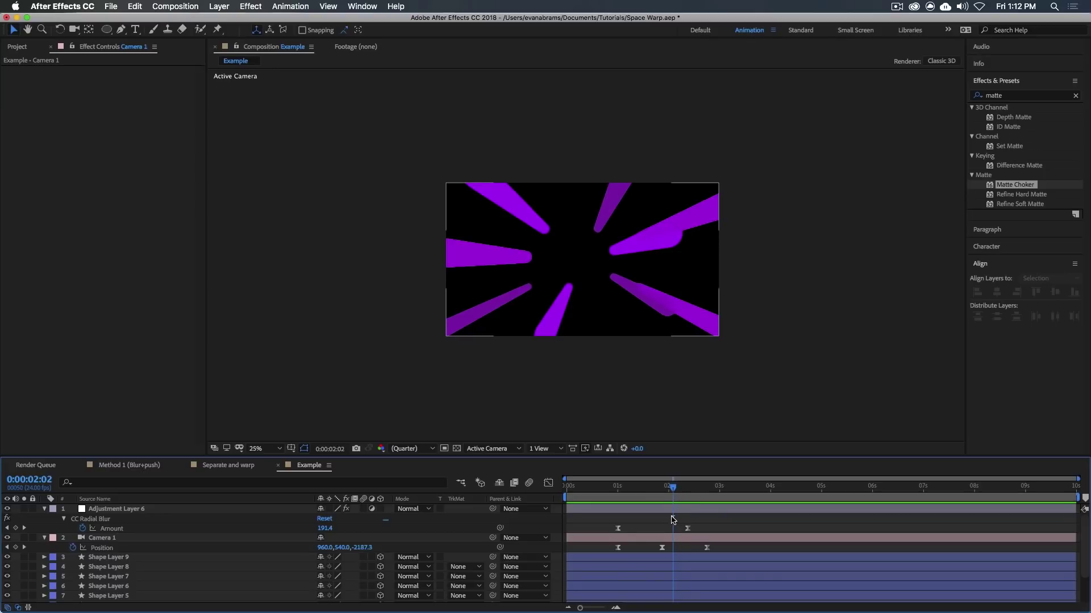
{"action": "key", "text": "space"}
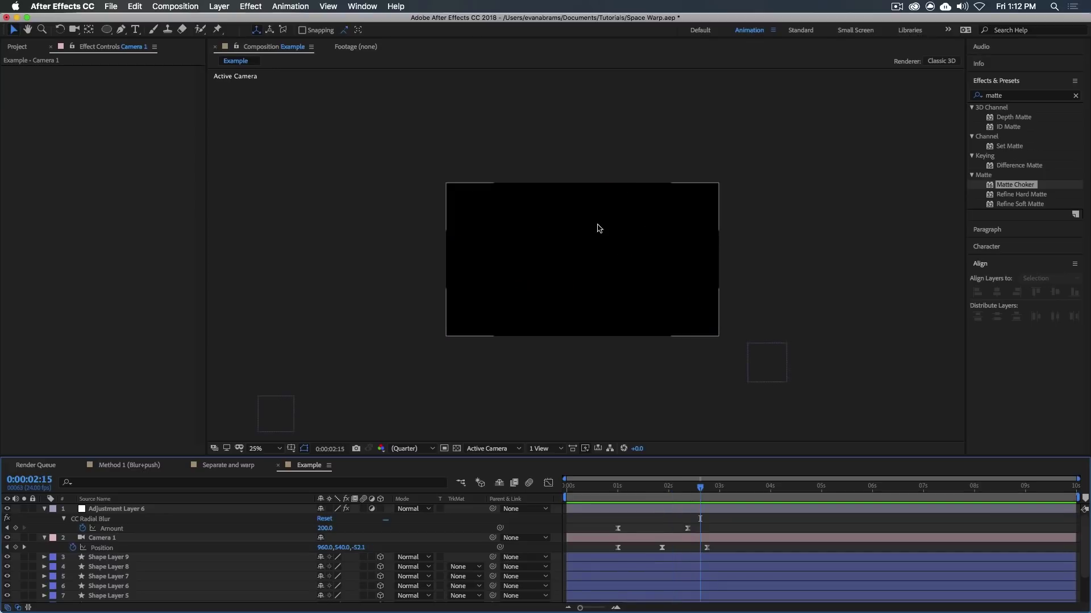
{"action": "left_click_drag", "start_coordinate": [671, 490], "coordinate": [707, 497]}
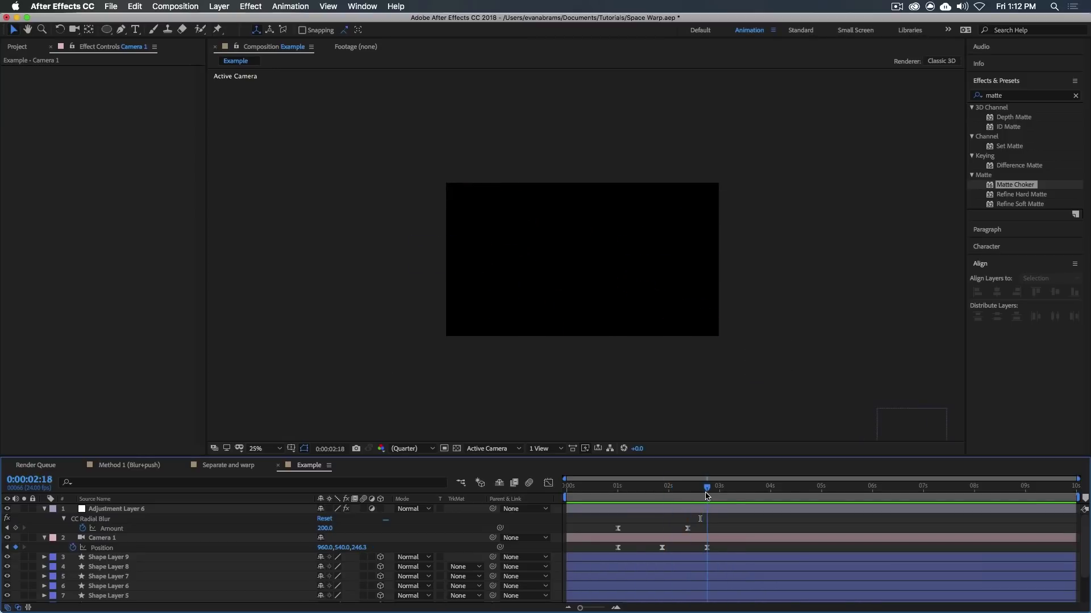
{"action": "key", "text": "super+a"}
Collapse layer properties and duplicate Shape Layer 9 as Shape Layer 10.
{"action": "left_click", "coordinate": [44, 510]}
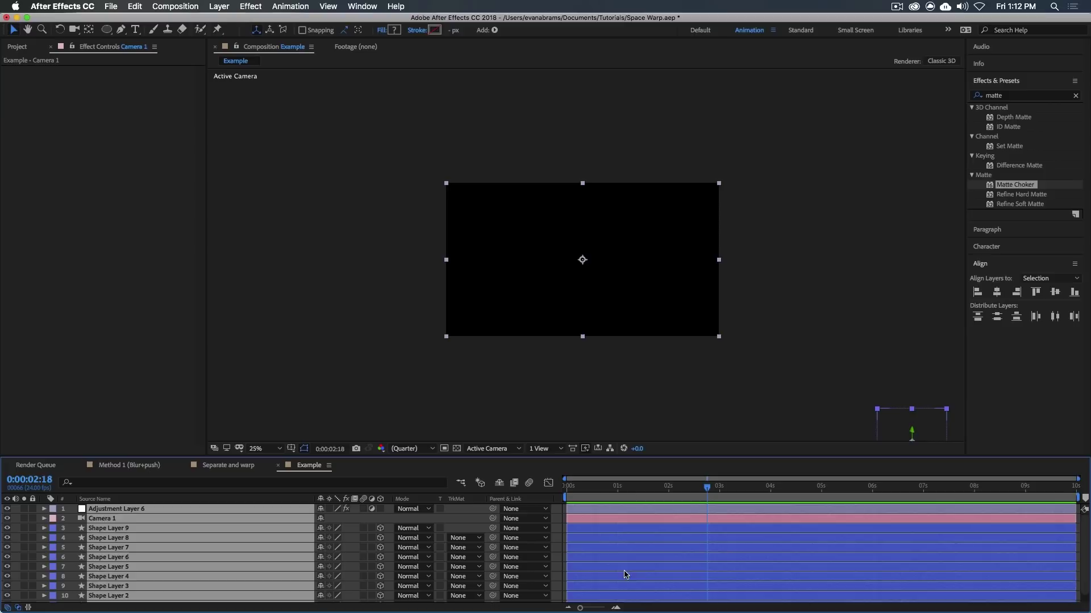
{"action": "key", "text": "Home"}
{"action": "left_click", "coordinate": [692, 388]}
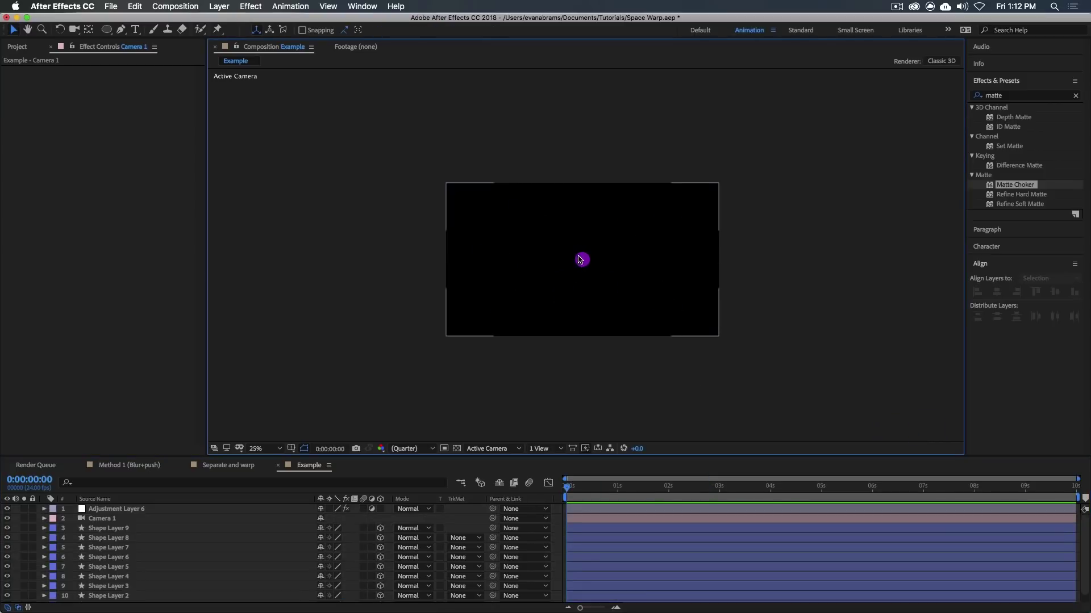
{"action": "key", "text": "super+Down"}
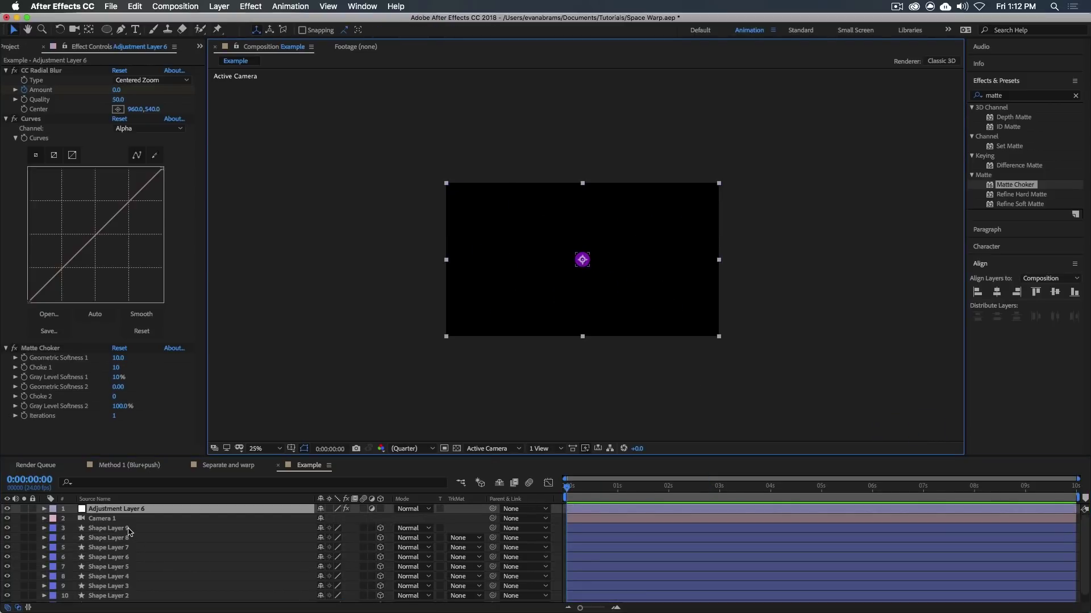
{"action": "left_click", "coordinate": [127, 528]}
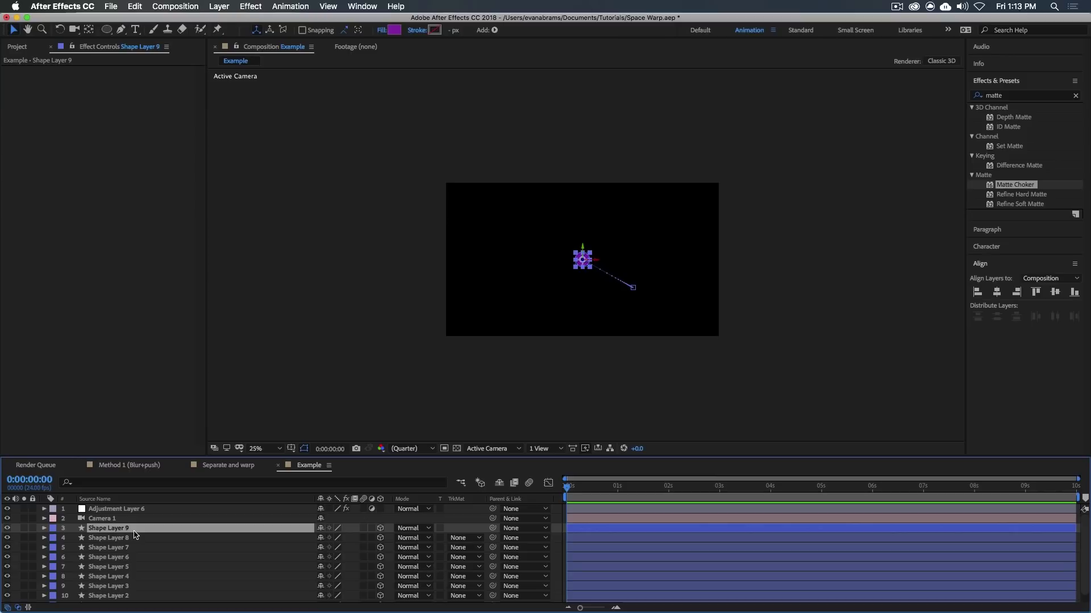
{"action": "key", "text": "super+d"}
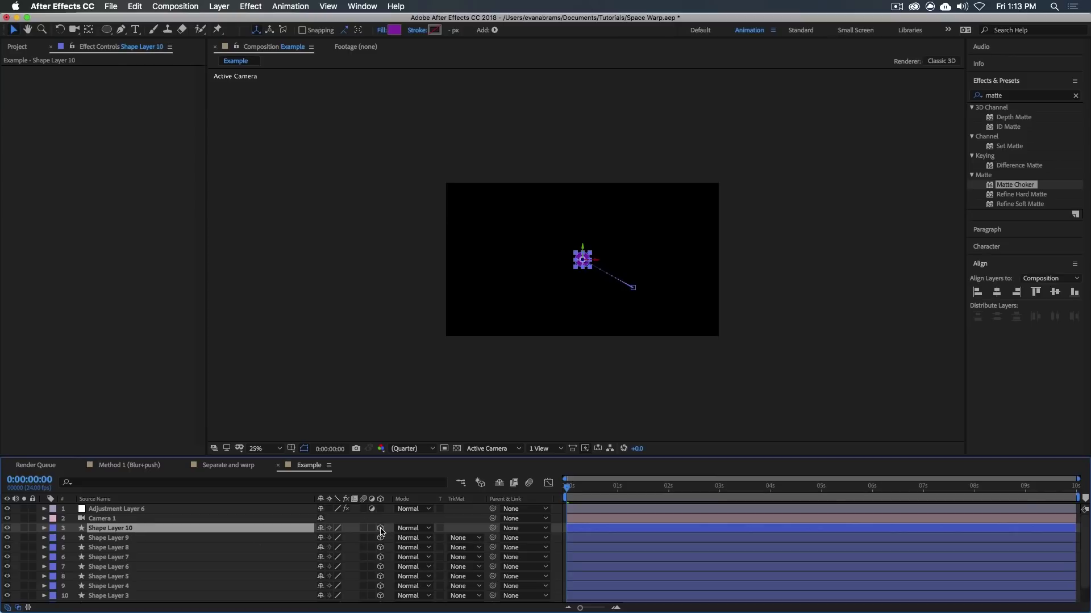
Make Shape Layer 10 2D, clear its Position keyframes, and start it at 2:12.
{"action": "left_click", "coordinate": [380, 529]}
{"action": "key", "text": "alt+shift+p"}
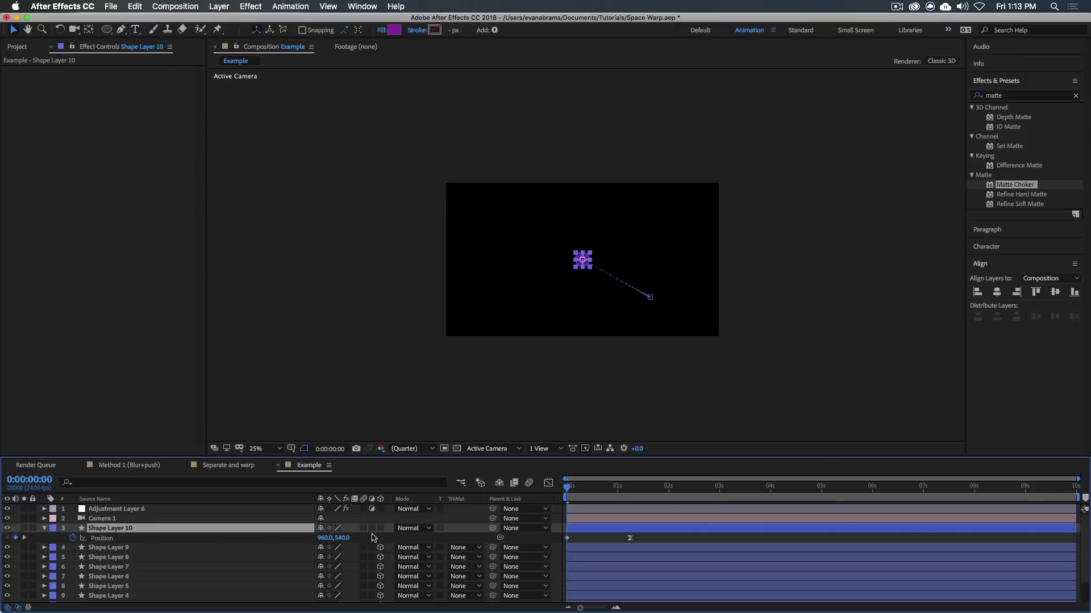
{"action": "left_click", "coordinate": [73, 538]}
{"action": "left_click_drag", "start_coordinate": [563, 529], "coordinate": [760, 529]}
{"action": "left_click_drag", "start_coordinate": [632, 488], "coordinate": [696, 497]}
{"action": "left_click_drag", "start_coordinate": [773, 533], "coordinate": [716, 531]}
Keyframe Shape Layer 10's Scale from 0% at 2:12 to 250% at 2:22 and move it to the top.
{"action": "key", "text": "s"}
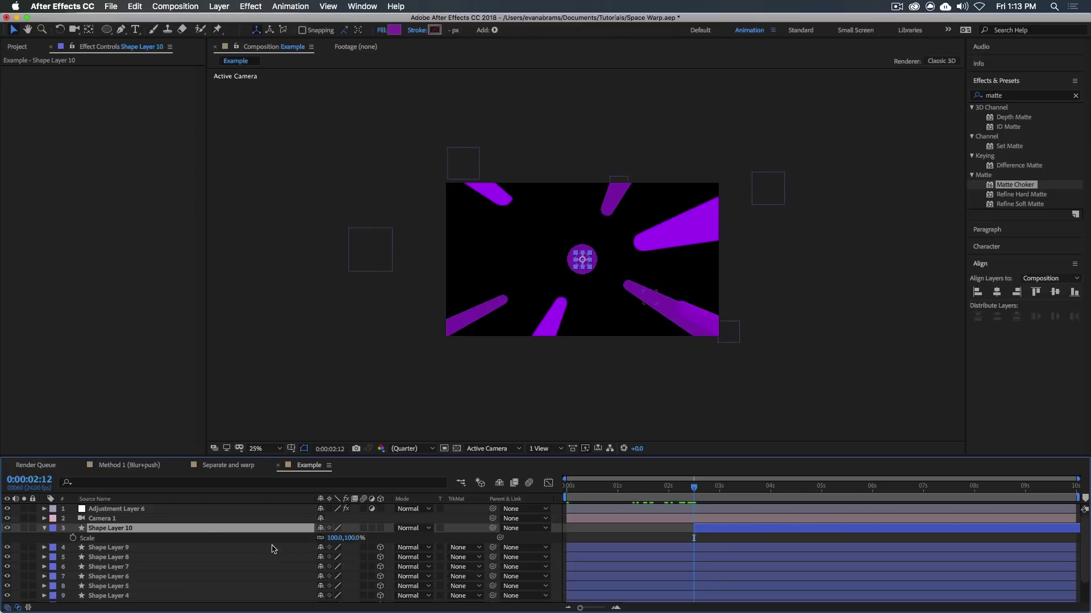
{"action": "left_click", "coordinate": [73, 539]}
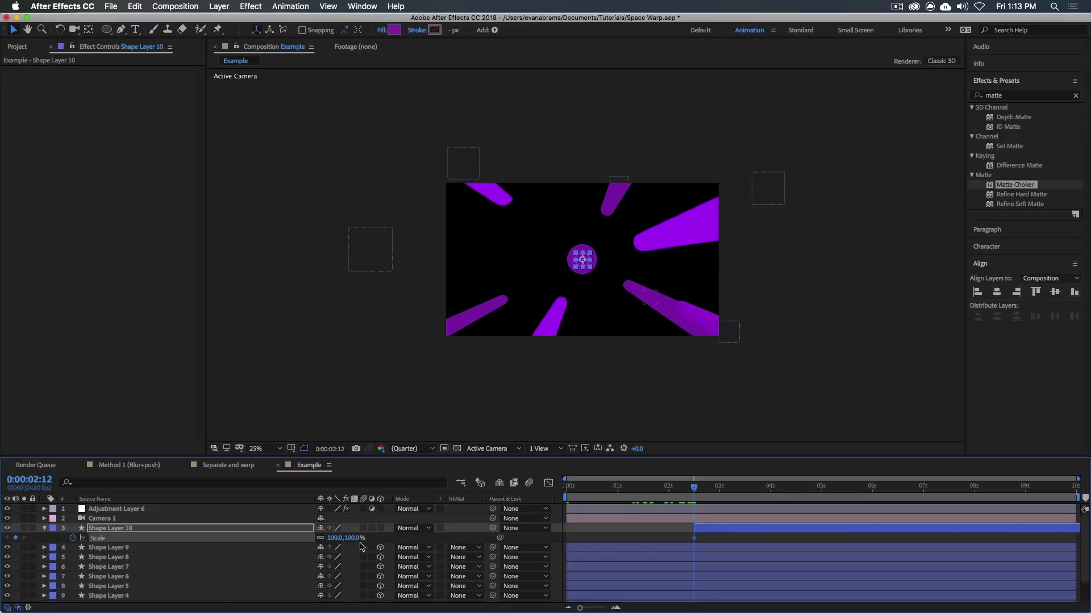
{"action": "left_click", "coordinate": [350, 537]}
{"action": "type", "text": "0"}
{"action": "key", "text": "Return"}
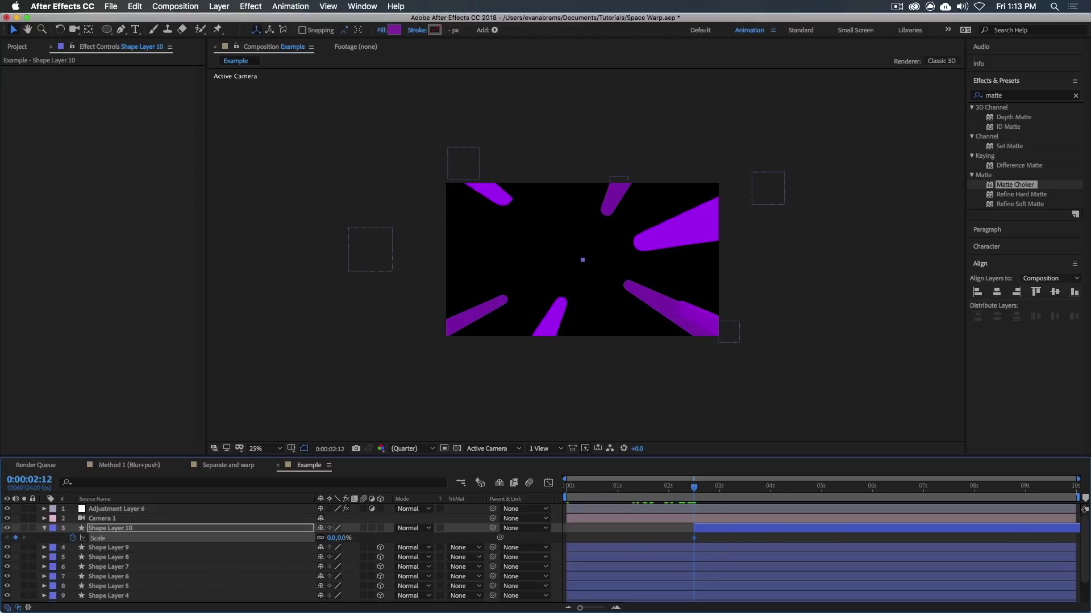
{"action": "key", "text": "space"}
{"action": "left_click", "coordinate": [341, 537]}
{"action": "type", "text": "2"}
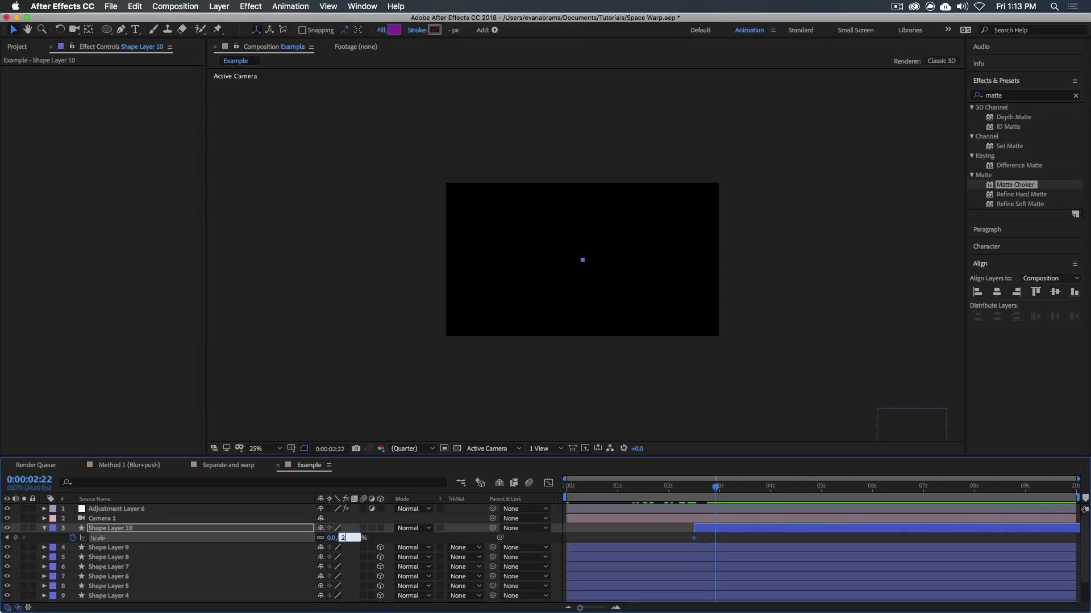
{"action": "type", "text": "50"}
{"action": "key", "text": "Return"}
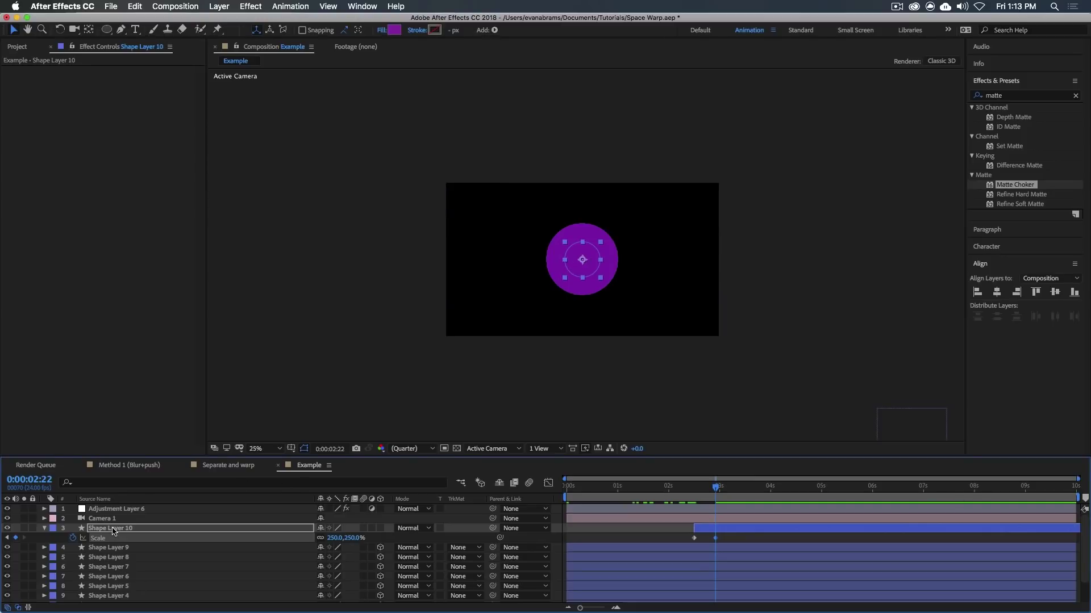
{"action": "left_click_drag", "start_coordinate": [117, 528], "coordinate": [116, 509]}
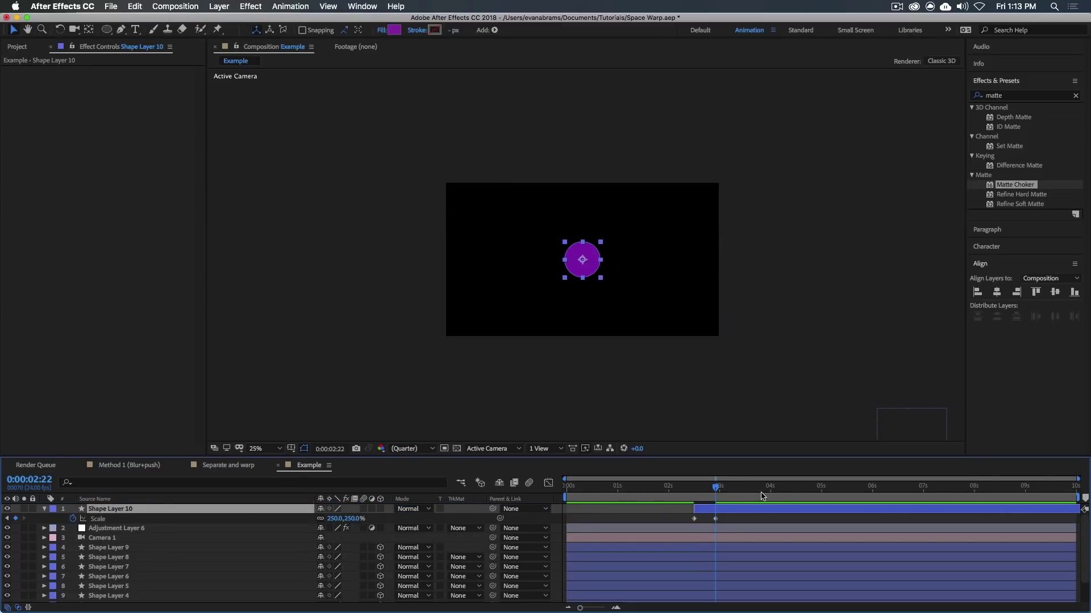
{"action": "left_click", "coordinate": [716, 519]}
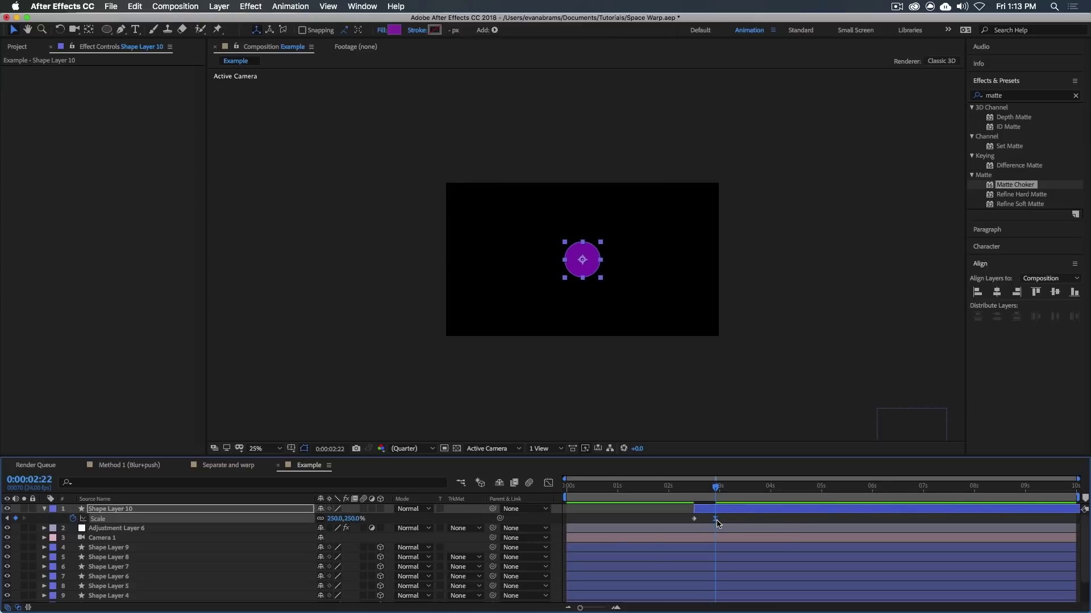
Check the Scale speed curve, preview from the start, and stop at 0:00:01:21 zoomed to 100%.
{"action": "key", "text": "shift+F3"}
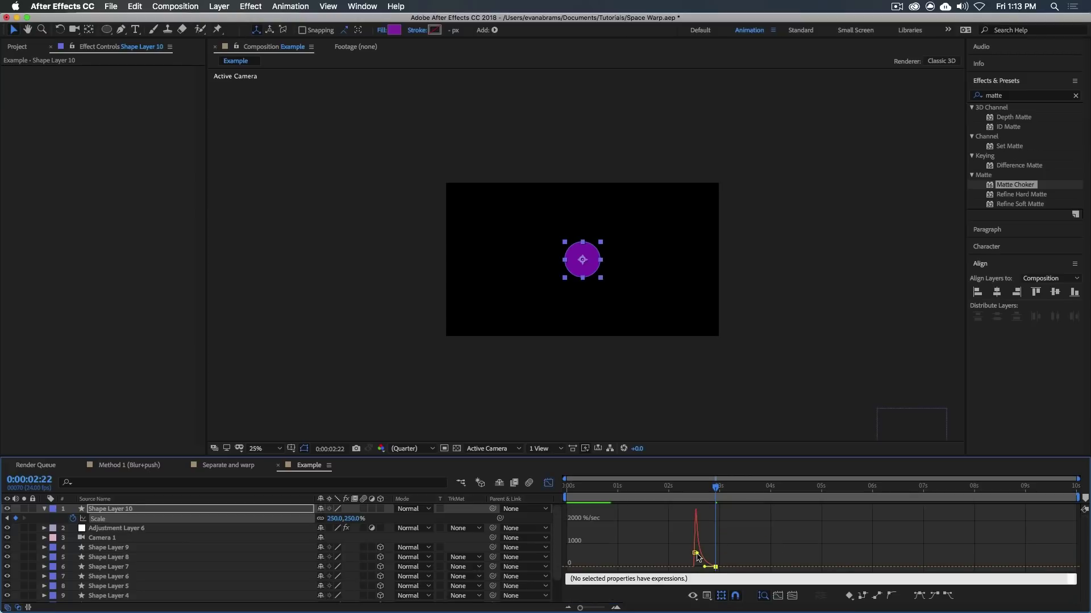
{"action": "key", "text": "Home"}
{"action": "key", "text": "space"}
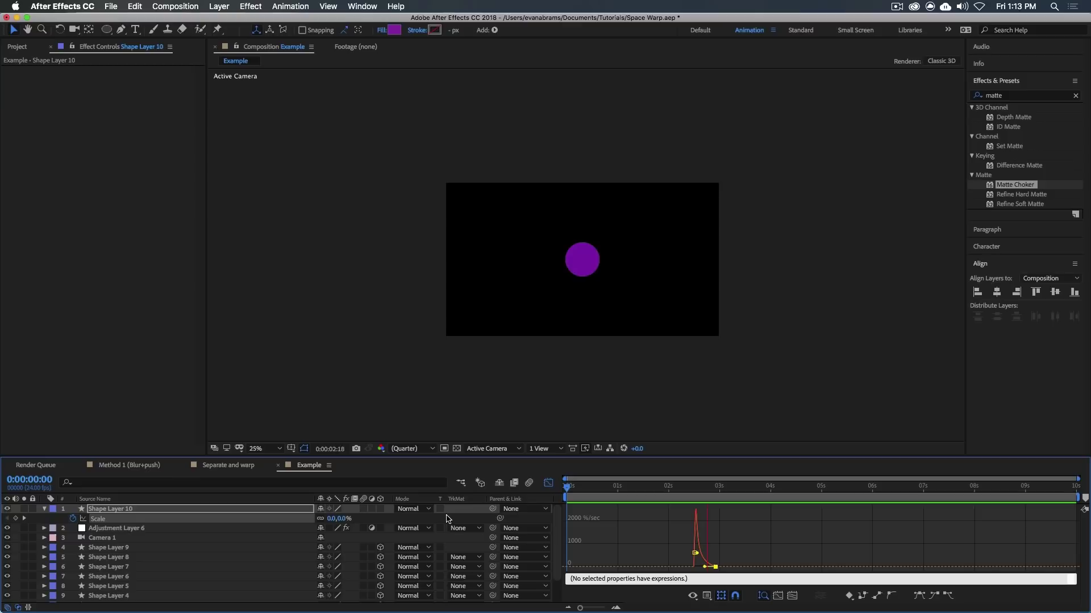
{"action": "left_click", "coordinate": [707, 496]}
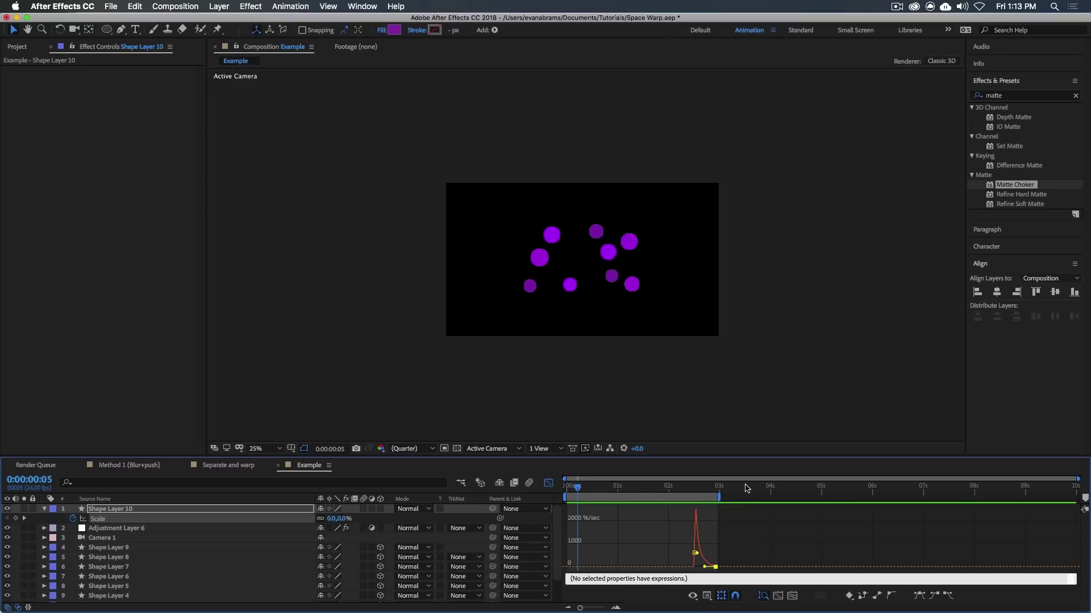
{"action": "key", "text": "shift+F3"}
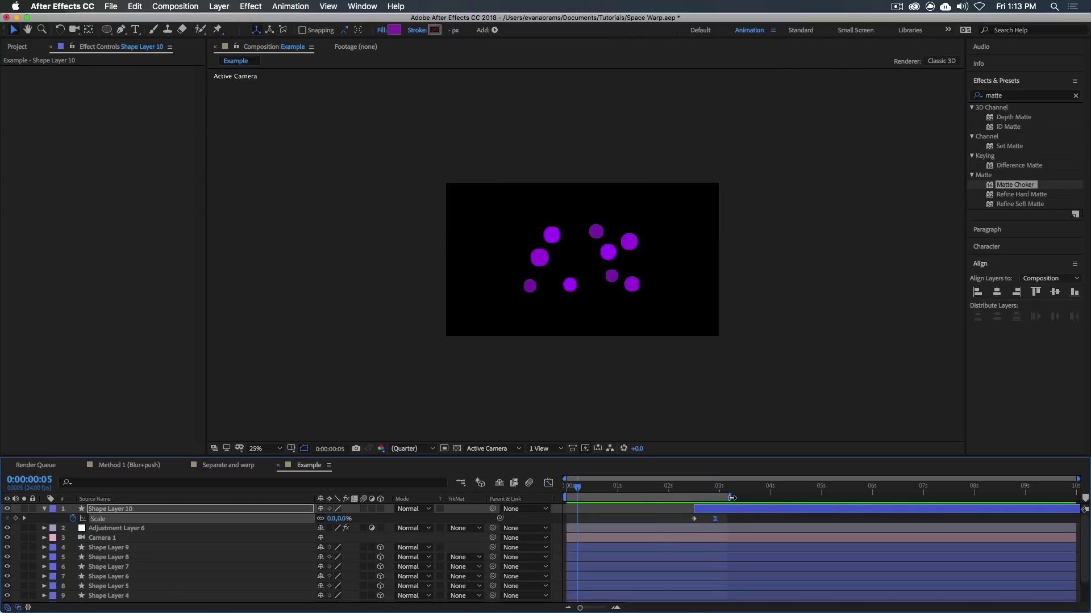
{"action": "left_click", "coordinate": [661, 486]}
{"action": "scroll", "coordinate": [646, 250], "scroll_direction": "up", "scroll_amount": 2}
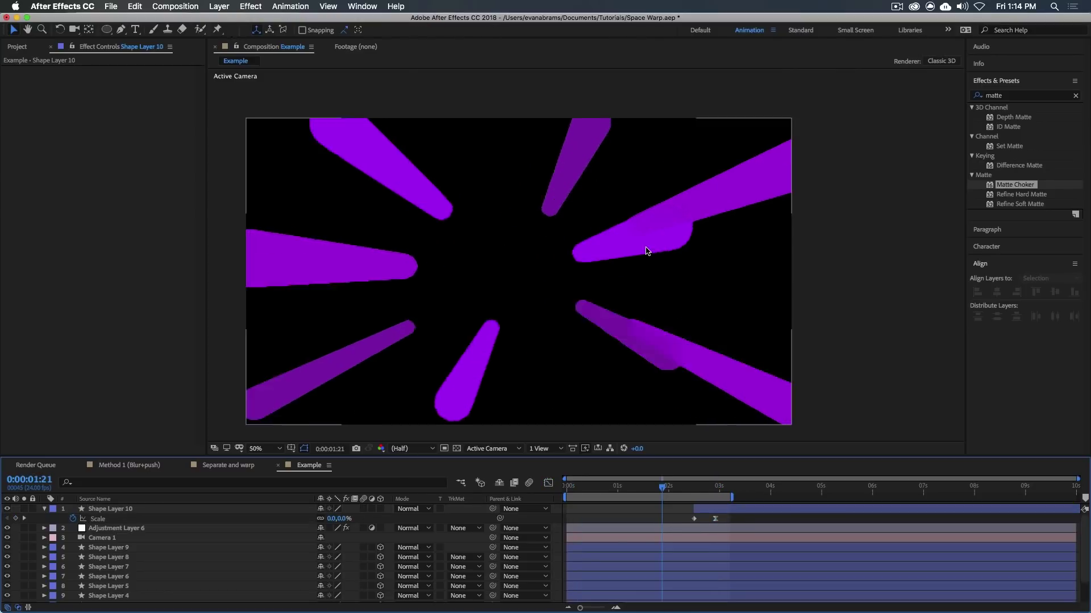
{"action": "scroll", "coordinate": [646, 250], "scroll_direction": "up", "scroll_amount": 2}
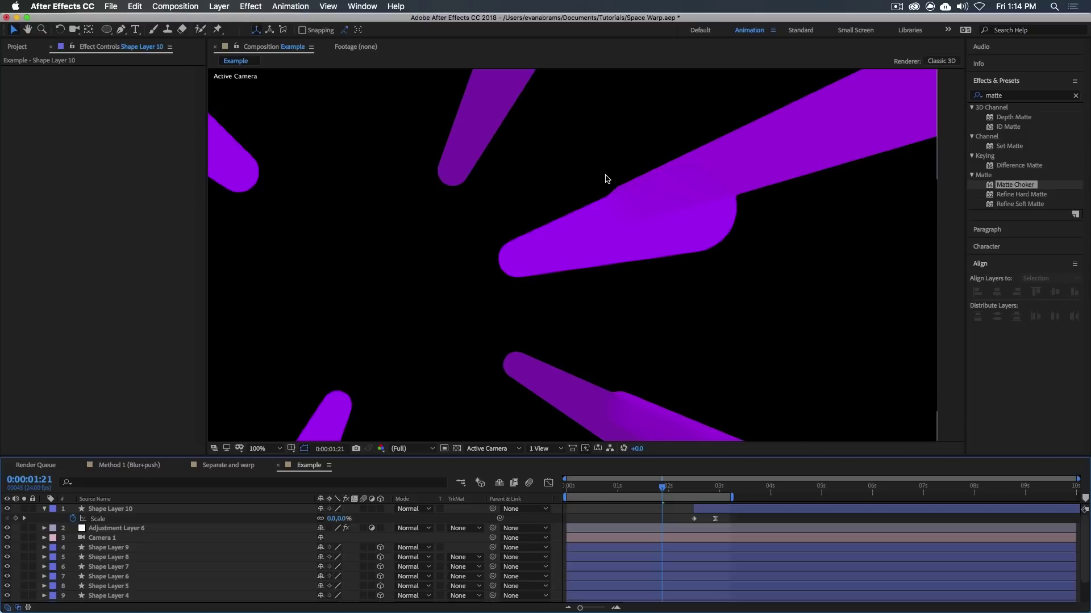
Select and copy Adjustment Layer 6's three effects, then hide the adjustment layer.
{"action": "left_click", "coordinate": [585, 527]}
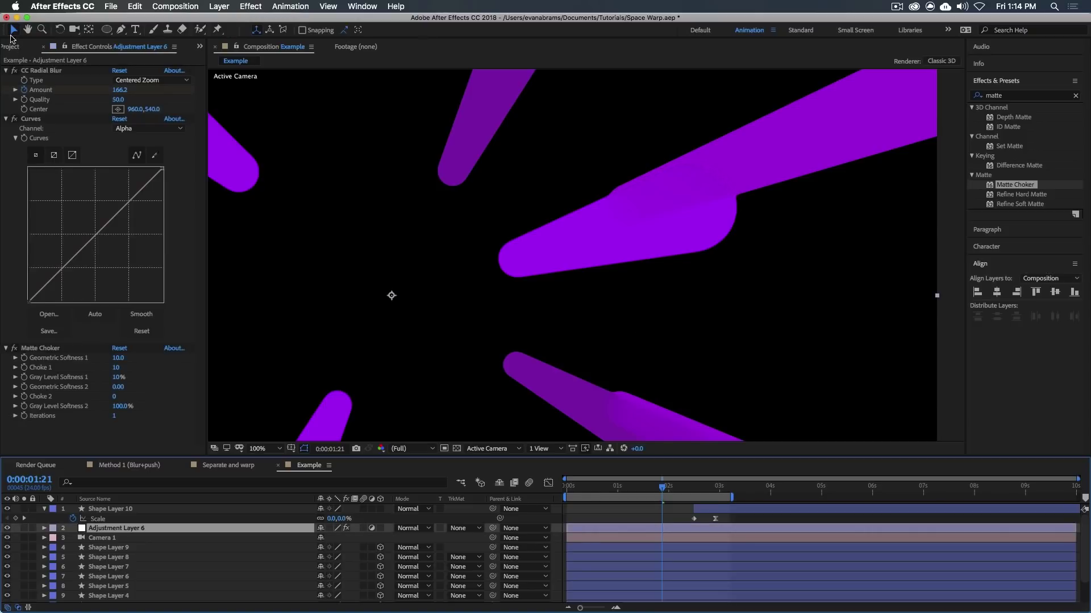
{"action": "left_click", "coordinate": [6, 70]}
{"action": "left_click", "coordinate": [6, 80]}
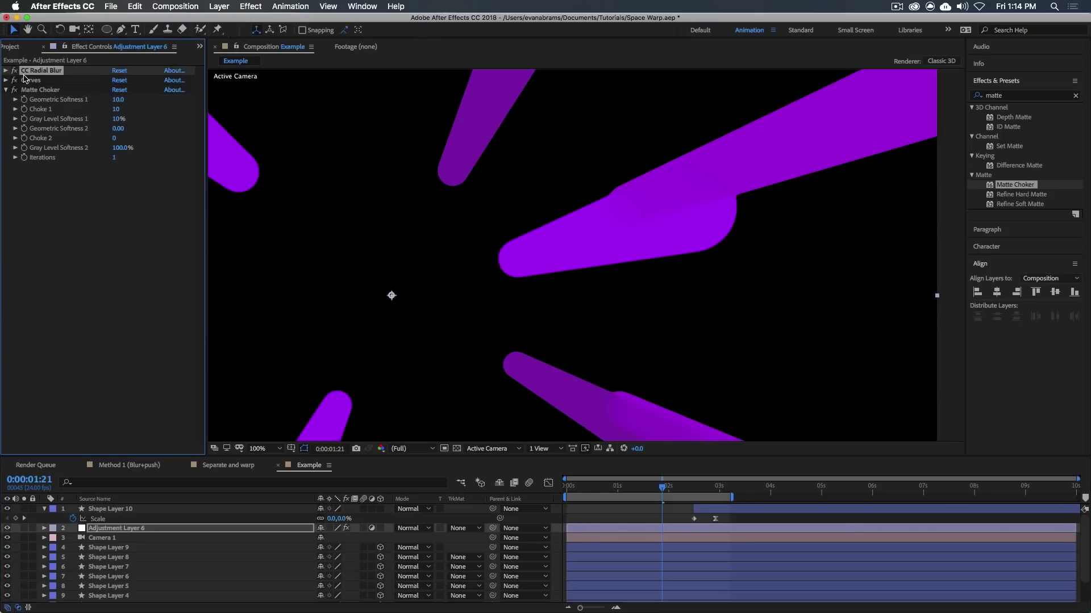
{"action": "key", "text": "super+a"}
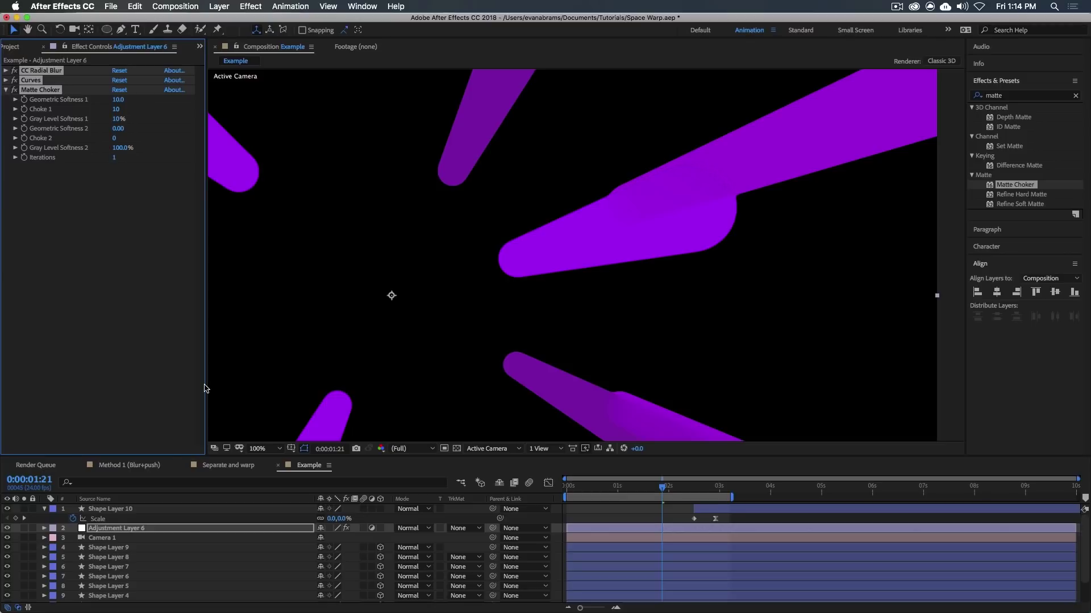
{"action": "left_click", "coordinate": [7, 529]}
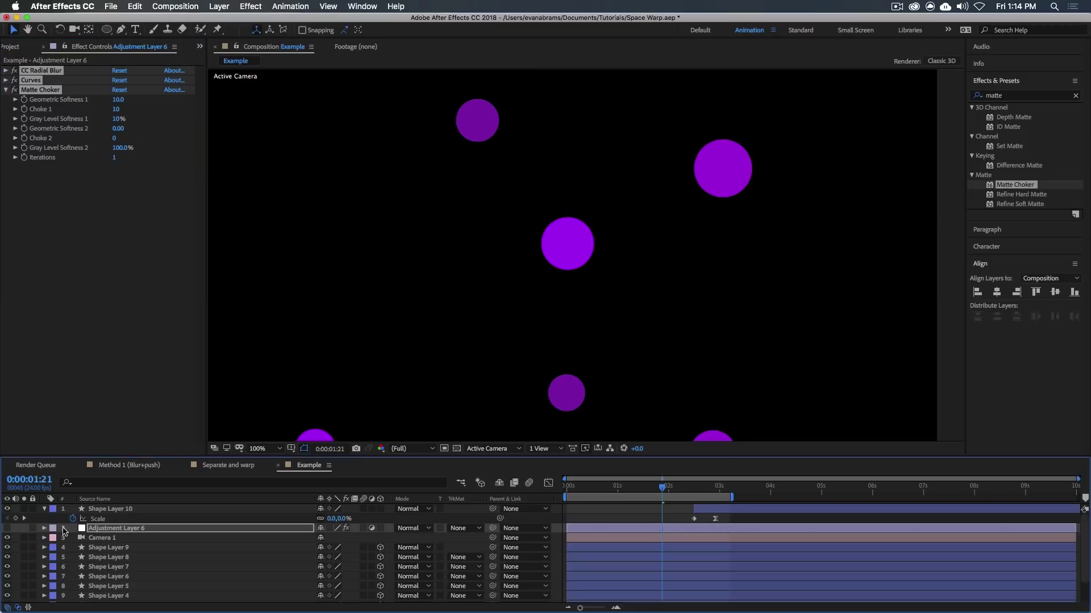
Paste the effects onto Shape Layer 9 and remove its pasted blur Amount keyframes.
{"action": "left_click", "coordinate": [585, 549]}
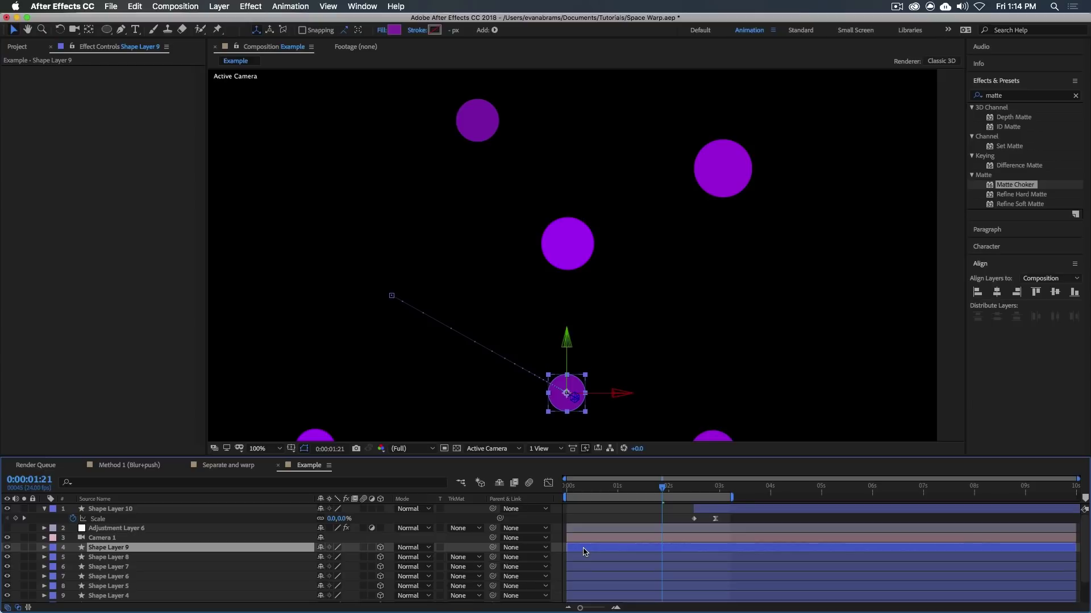
{"action": "key", "text": "super+v"}
{"action": "key", "text": "u"}
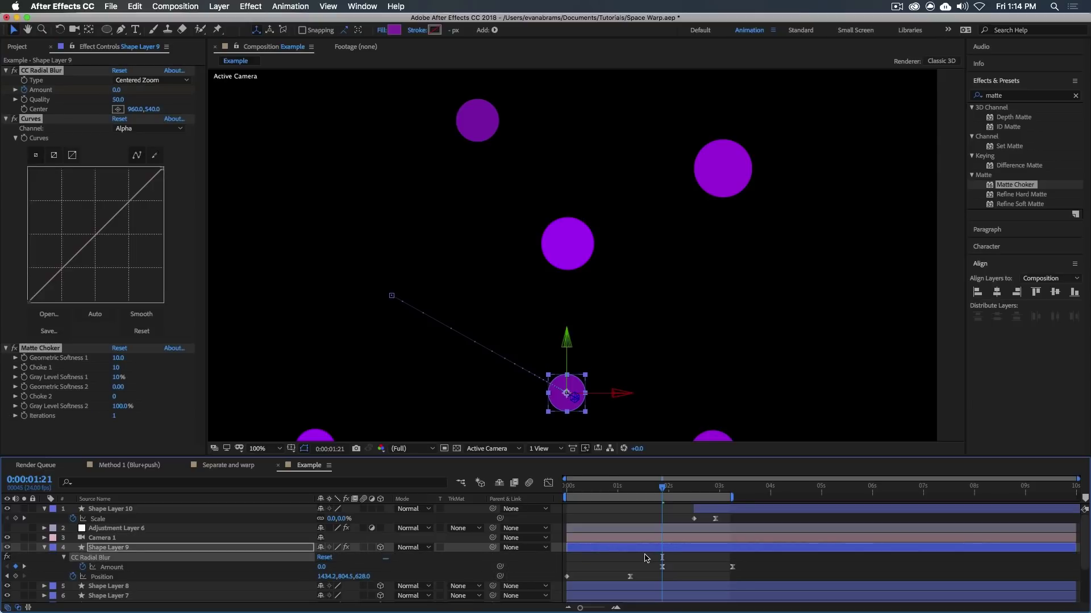
{"action": "left_click", "coordinate": [82, 568]}
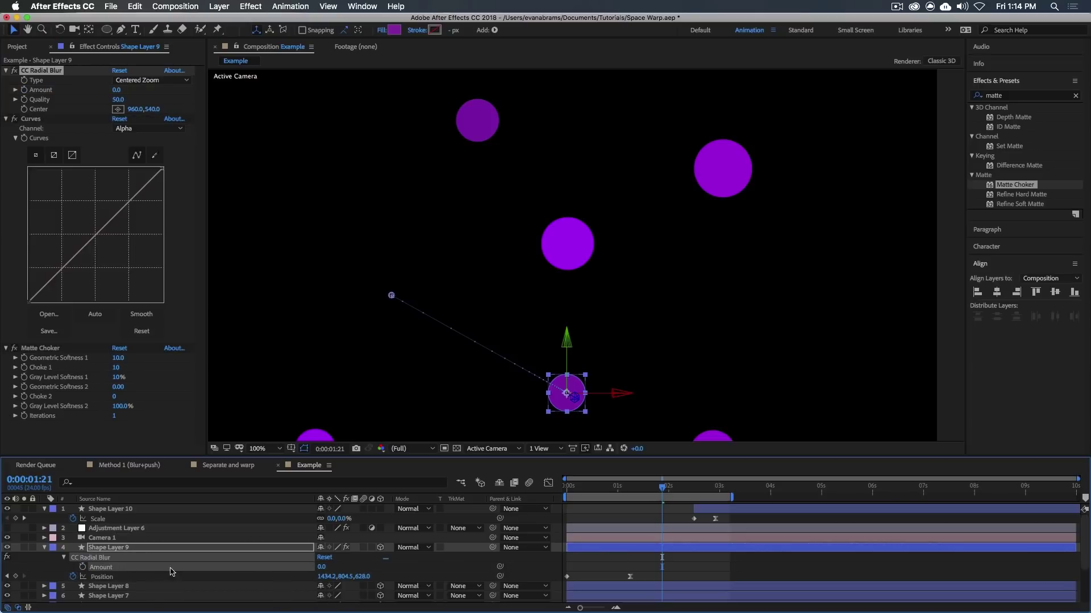
{"action": "left_click", "coordinate": [581, 532]}
Link Shape Layer 9's blur Amount to Adjustment Layer 6's Amount with a pick-whip expression.
{"action": "key", "text": "u"}
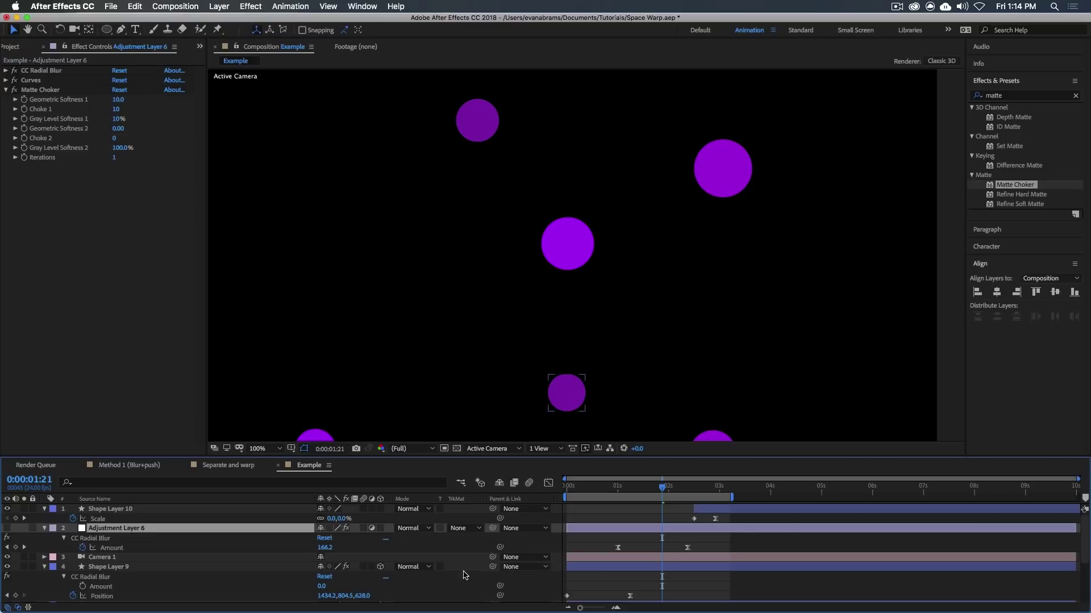
{"action": "left_click", "coordinate": [110, 585]}
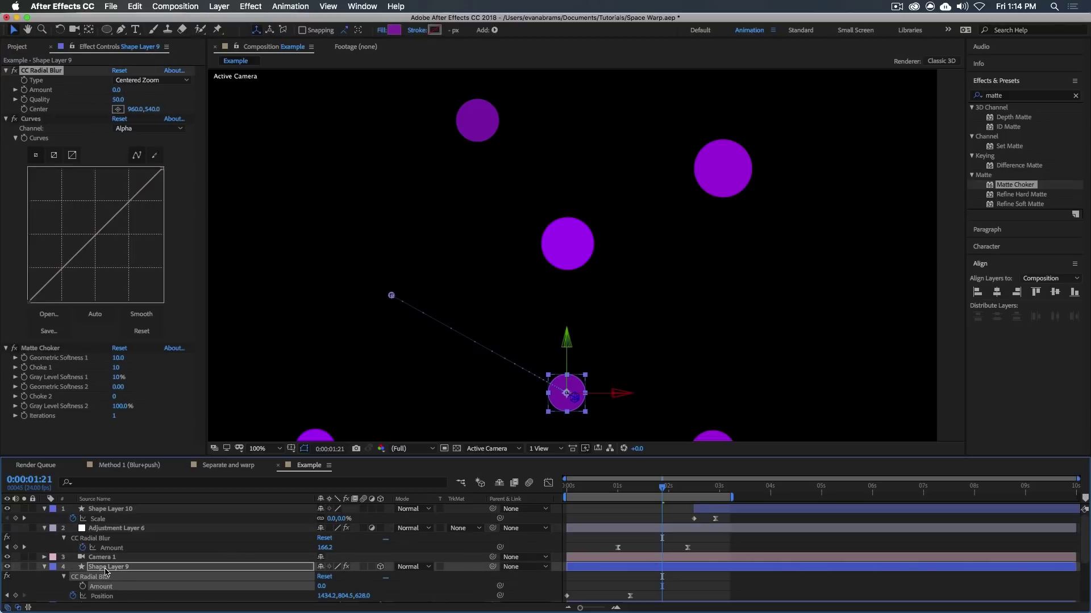
{"action": "scroll", "coordinate": [111, 587], "scroll_direction": "down", "scroll_amount": 3}
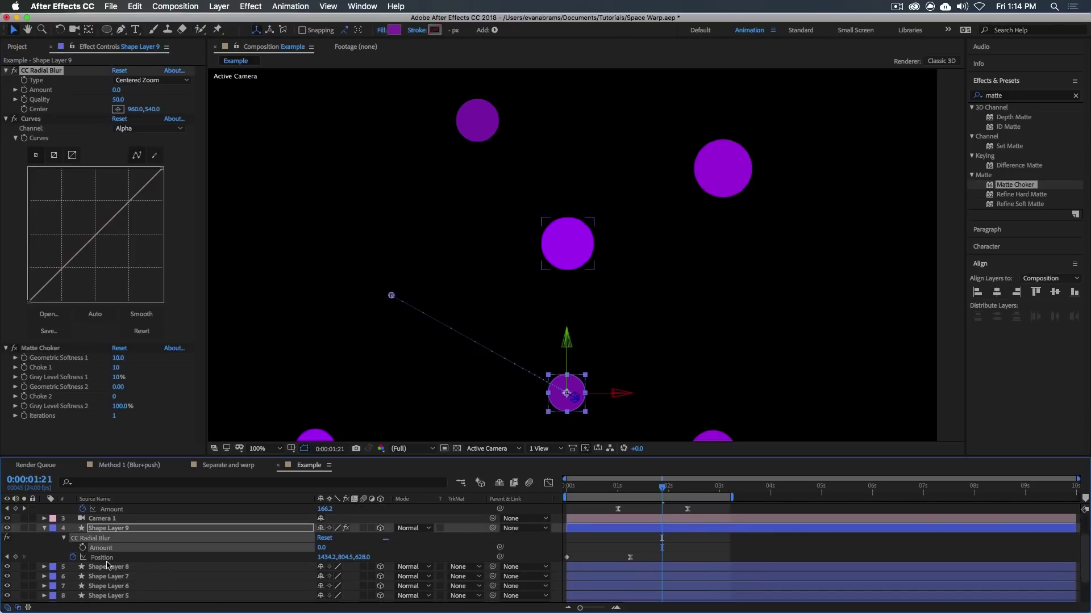
{"action": "key", "text": "grave"}
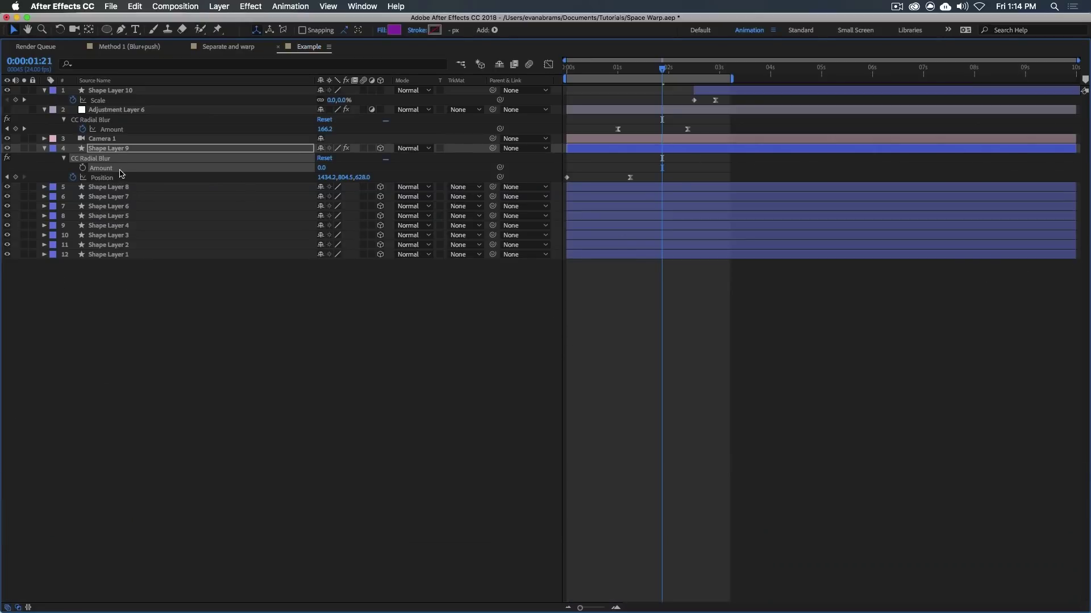
{"action": "left_click", "coordinate": [113, 130]}
{"action": "left_click", "coordinate": [117, 169]}
{"action": "left_click", "coordinate": [83, 168], "text": "alt"}
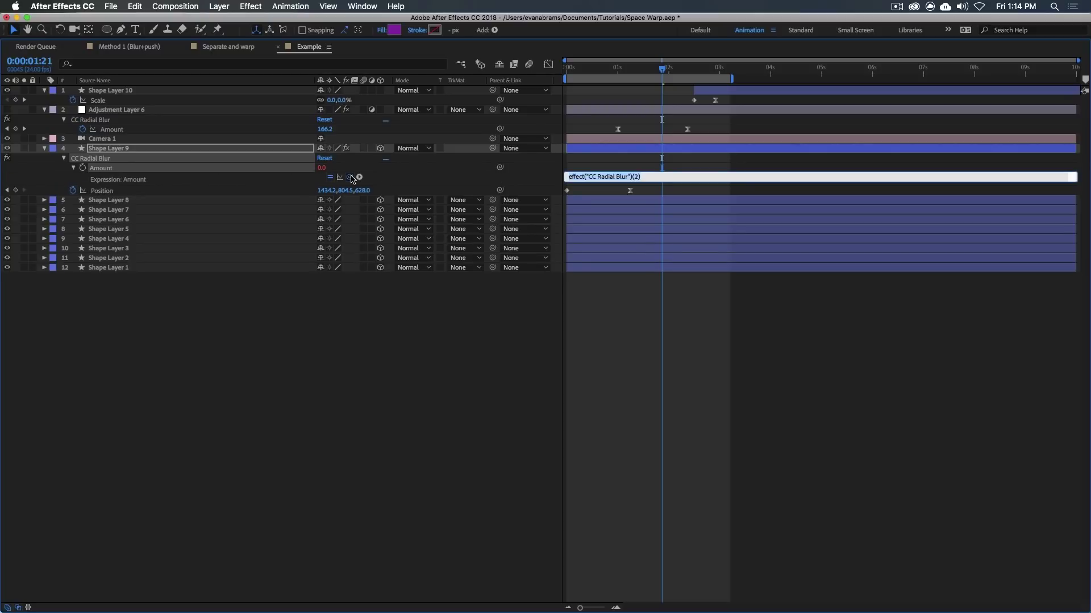
{"action": "left_click_drag", "start_coordinate": [350, 180], "coordinate": [133, 135]}
{"action": "left_click", "coordinate": [409, 353]}
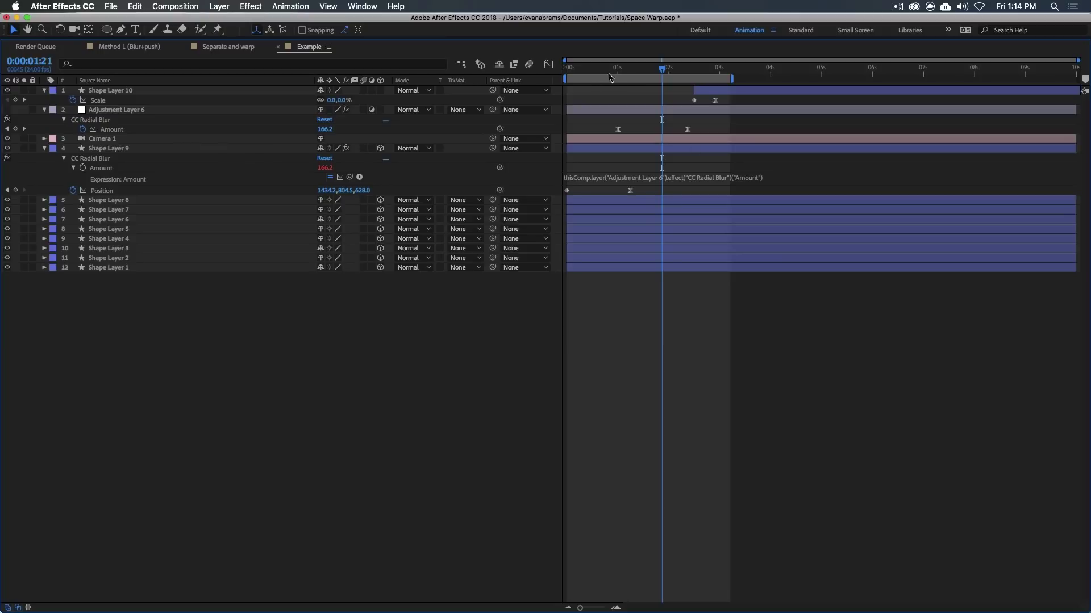
{"action": "key", "text": "grave"}
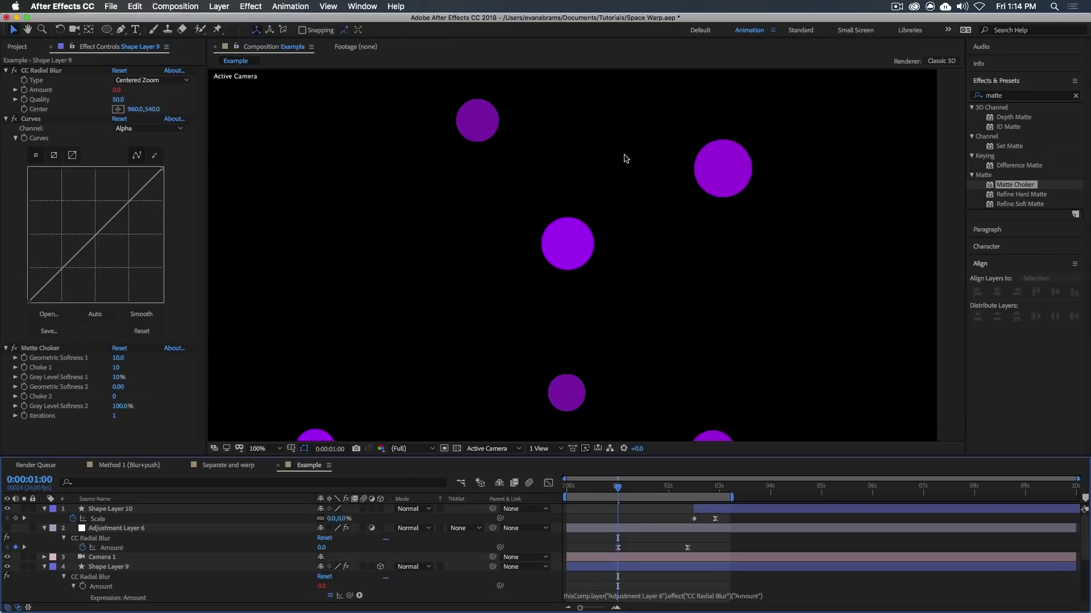
Preview the warp from 0:00:01:00 to check the linked streak.
{"action": "key", "text": "space"}
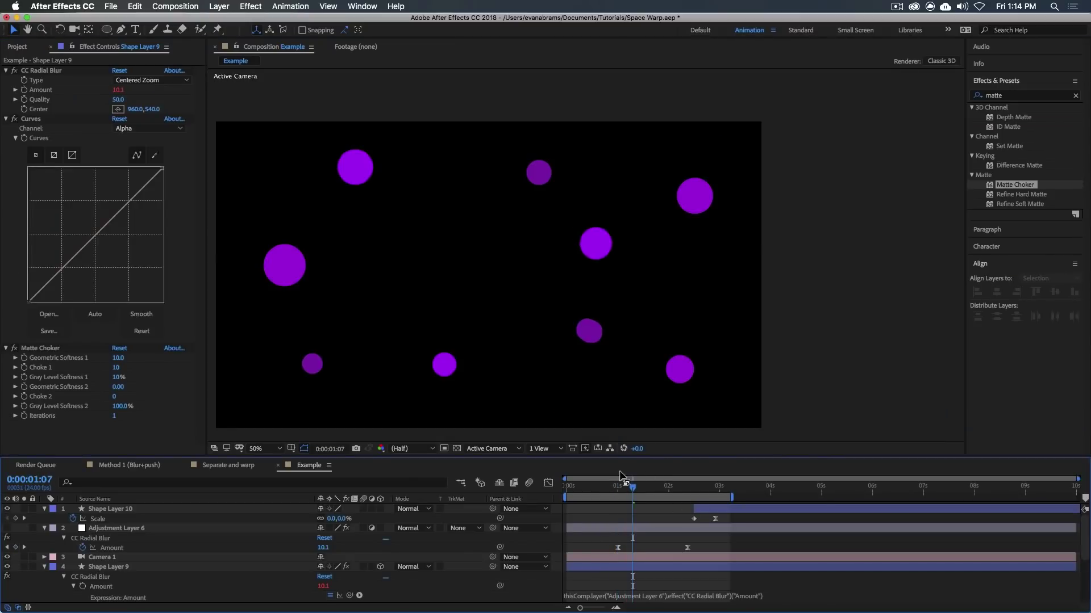
{"action": "key", "text": "space"}
{"action": "key", "text": "comma"}
{"action": "key", "text": "space"}
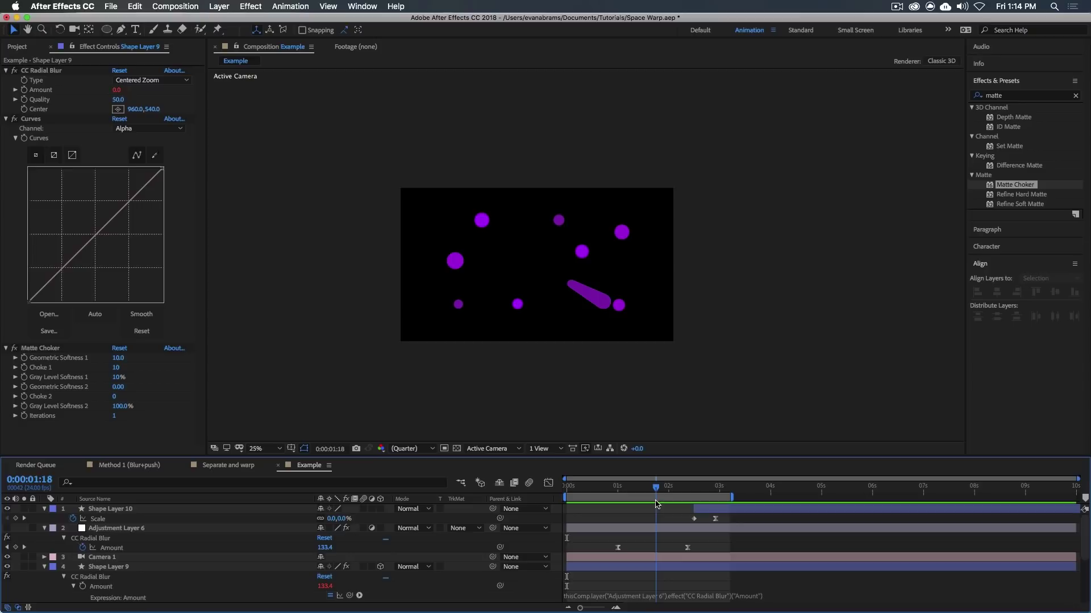
Select Shape Layer 9's CC Radial Blur, Curves and Matte Choker effects for copying.
{"action": "left_click", "coordinate": [126, 567]}
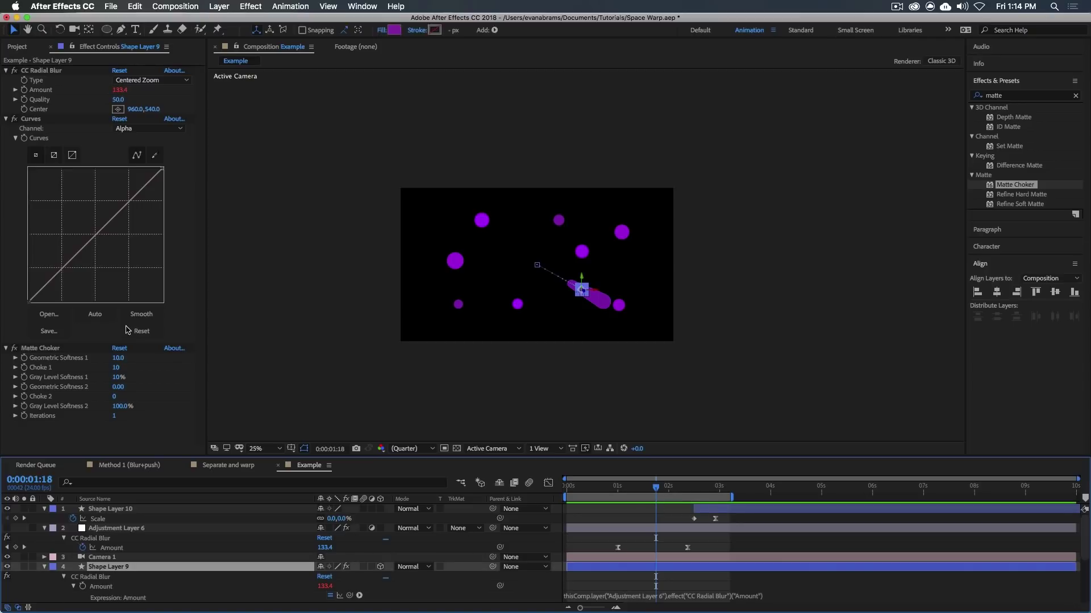
{"action": "left_click", "coordinate": [41, 71]}
{"action": "left_click", "coordinate": [40, 349], "text": "shift"}
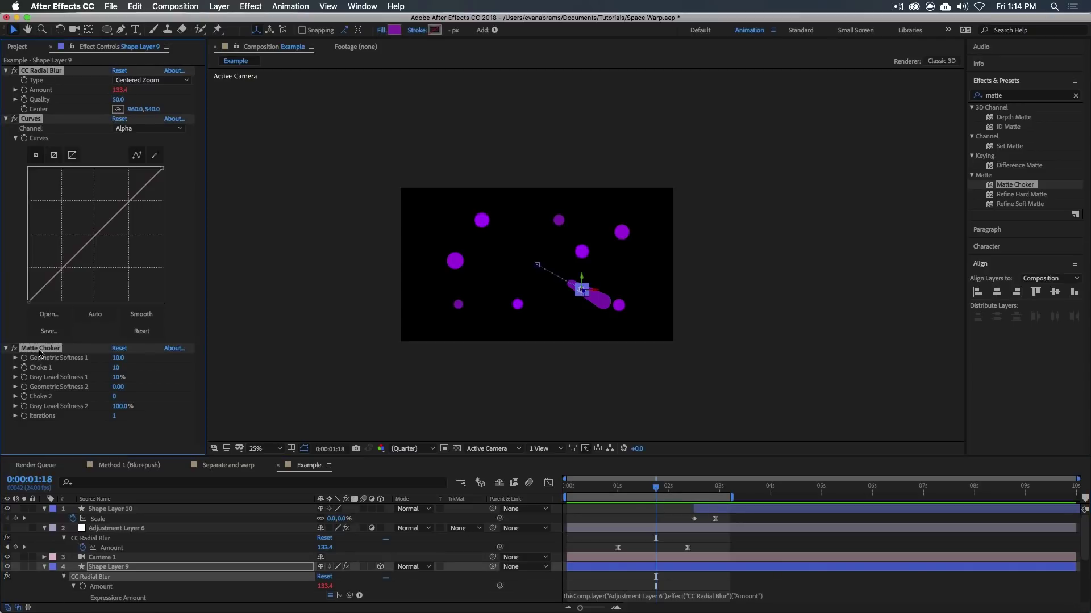
{"action": "left_click", "coordinate": [45, 567]}
Paste the three effects onto Shape Layers 8 through 1, then deselect the layers.
{"action": "left_click", "coordinate": [158, 576]}
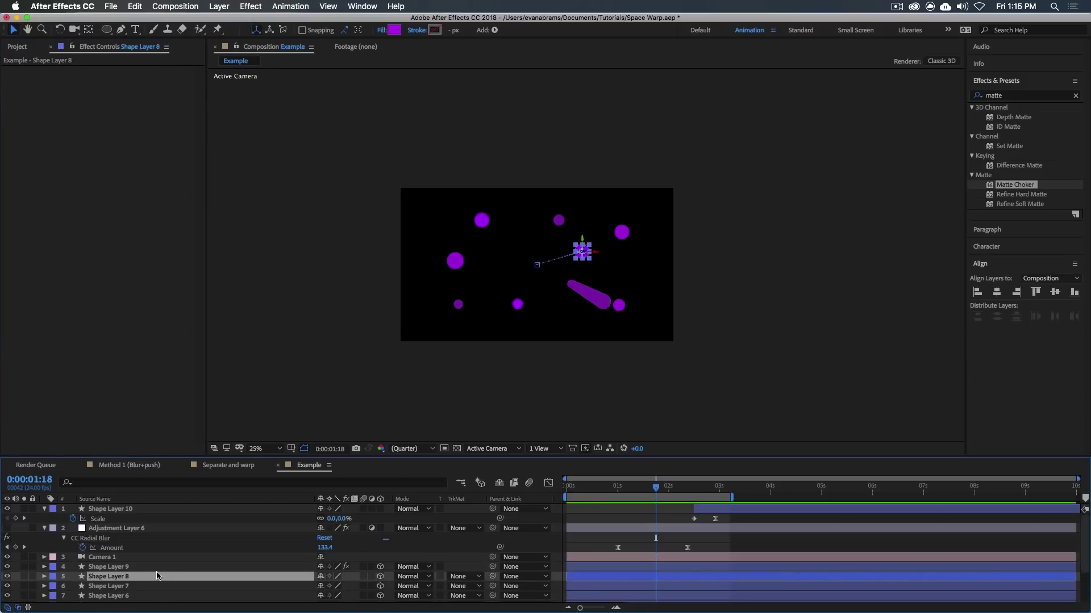
{"action": "scroll", "coordinate": [575, 572], "scroll_direction": "down", "scroll_amount": 3}
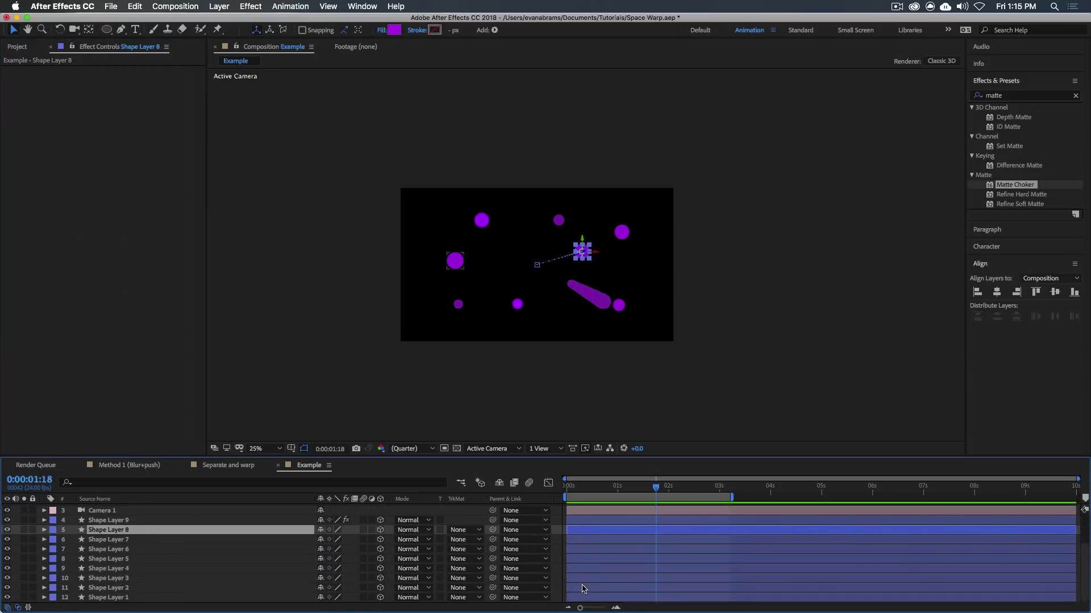
{"action": "left_click", "coordinate": [583, 588], "text": "shift"}
{"action": "left_click", "coordinate": [585, 596], "text": "shift"}
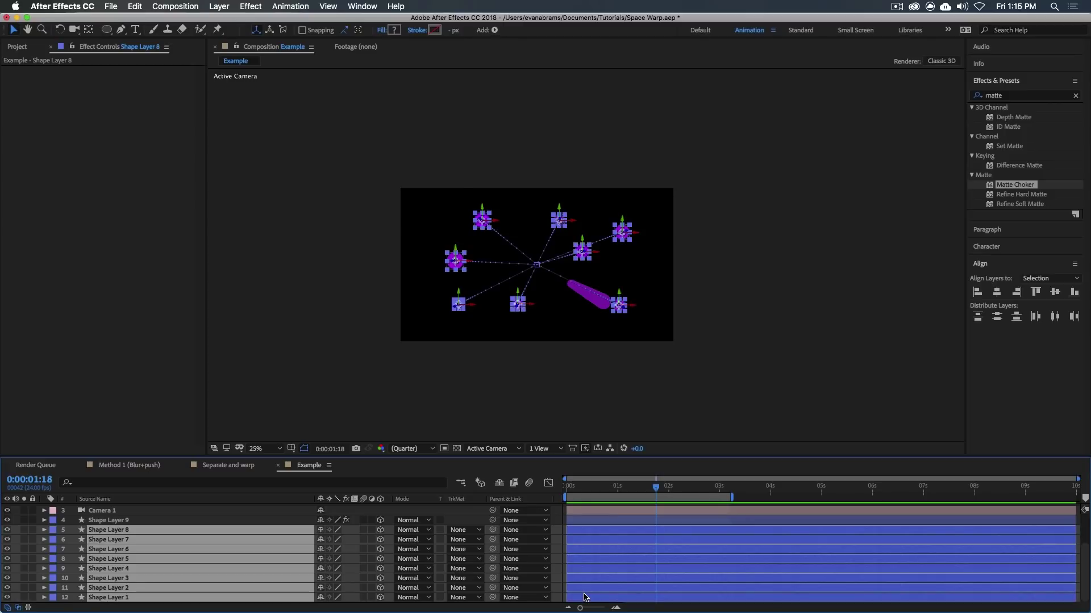
{"action": "key", "text": "super+v"}
{"action": "left_click", "coordinate": [616, 255]}
{"action": "scroll", "coordinate": [608, 250], "scroll_direction": "up", "scroll_amount": 4}
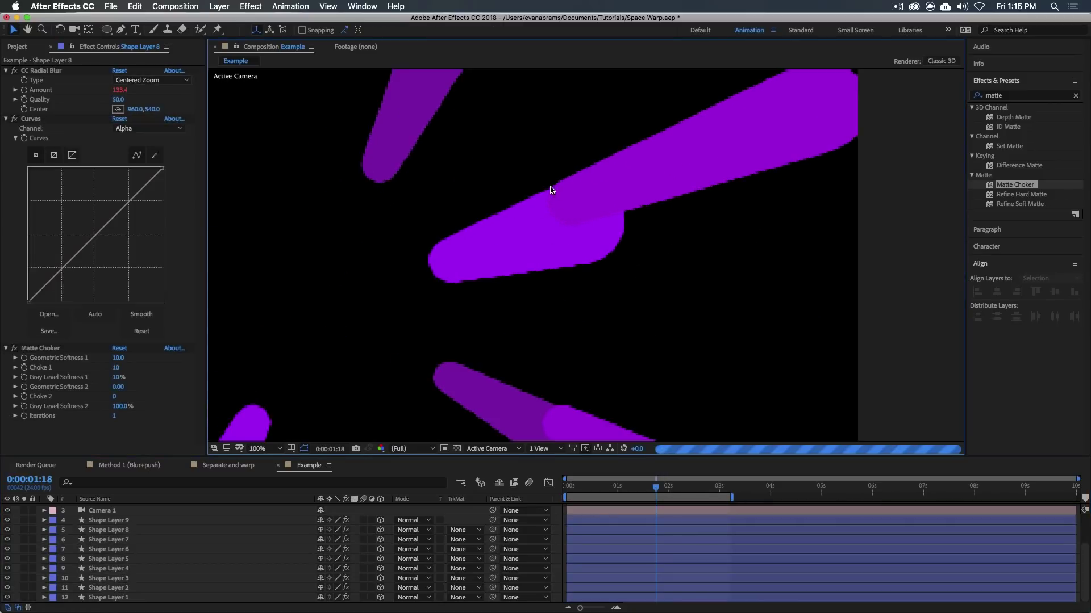
{"action": "scroll", "coordinate": [591, 227], "scroll_direction": "up", "scroll_amount": 1}
{"action": "scroll", "coordinate": [593, 223], "scroll_direction": "down", "scroll_amount": 2}
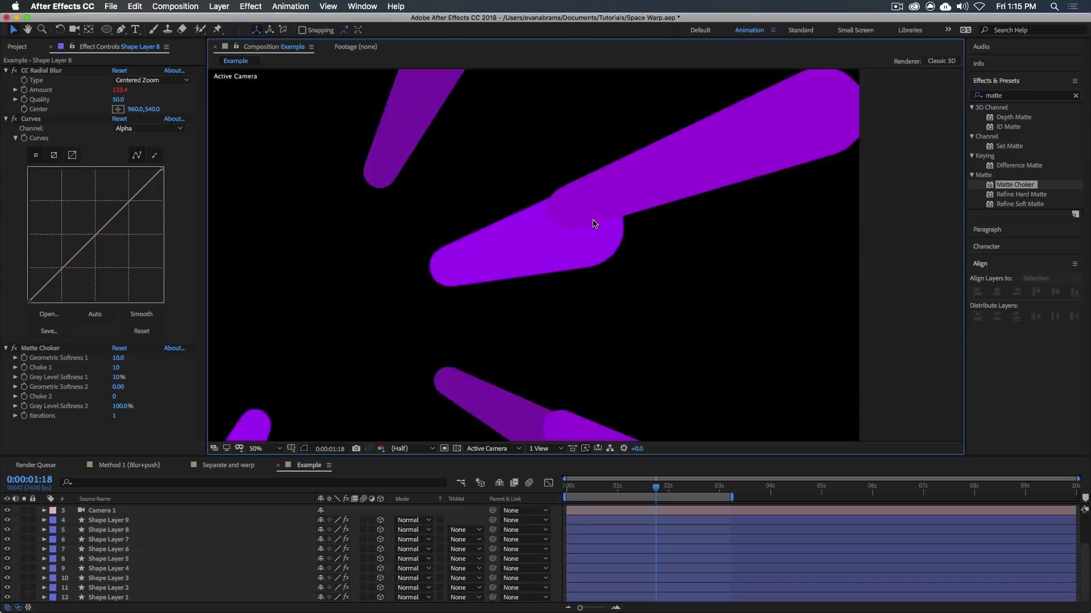
{"action": "scroll", "coordinate": [593, 224], "scroll_direction": "down", "scroll_amount": 2}
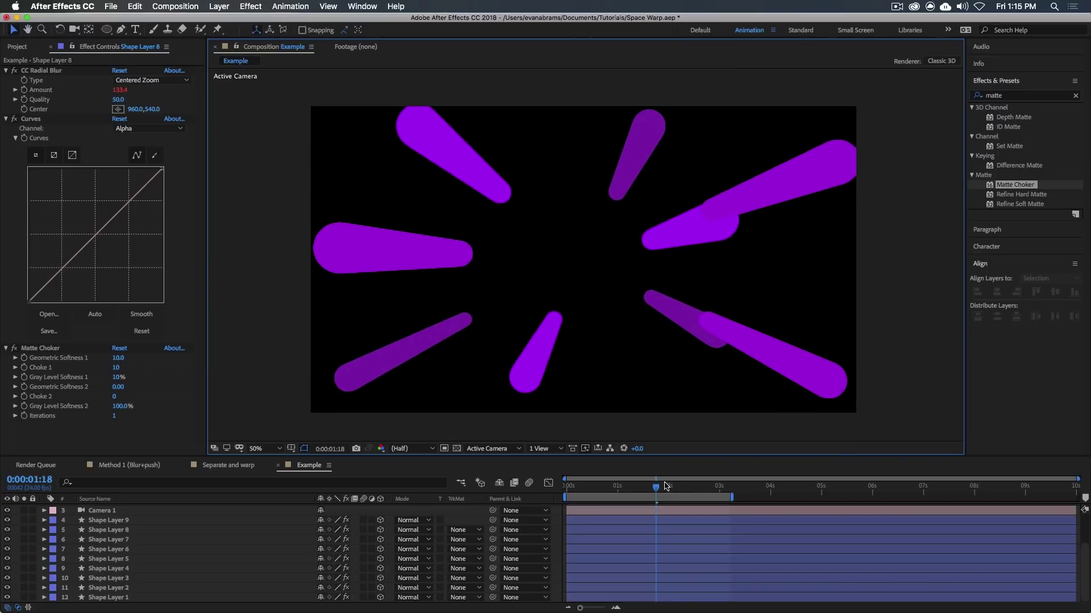
{"action": "key", "text": "Home"}
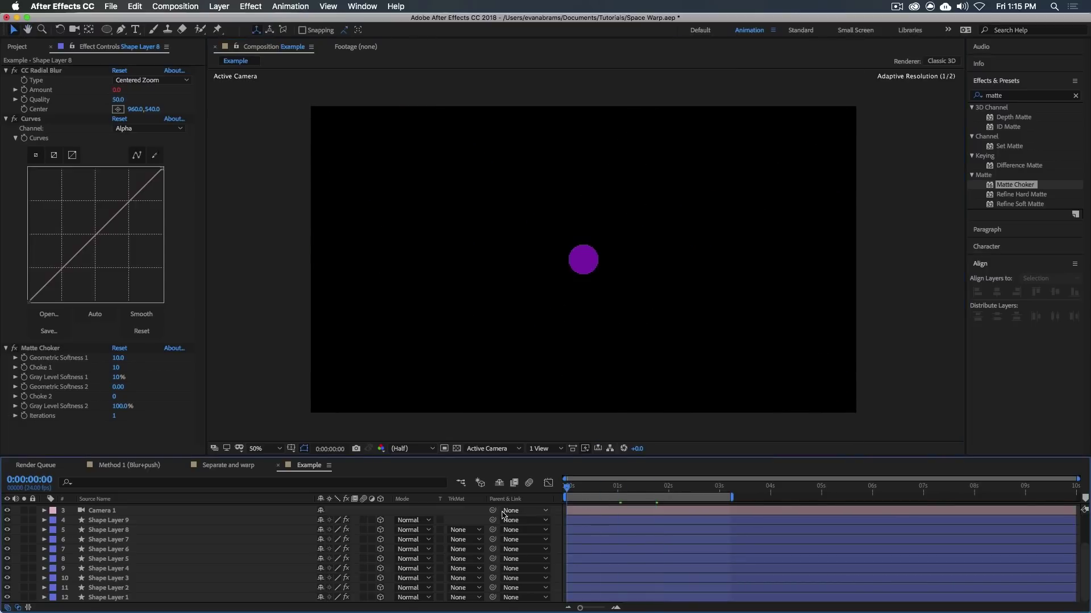
{"action": "key", "text": "space"}
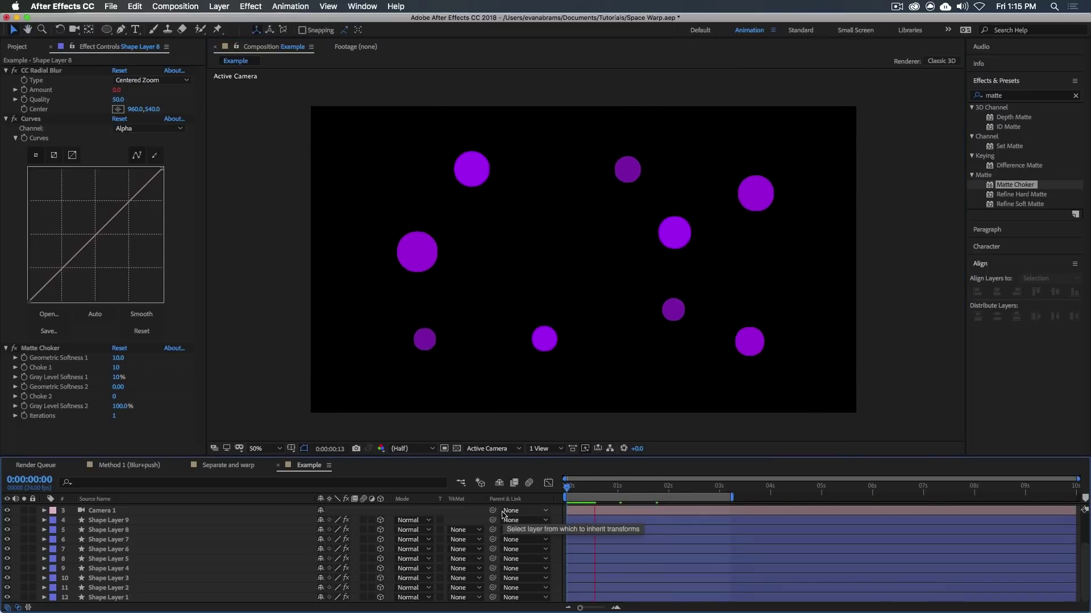
{"action": "left_click", "coordinate": [707, 272]}
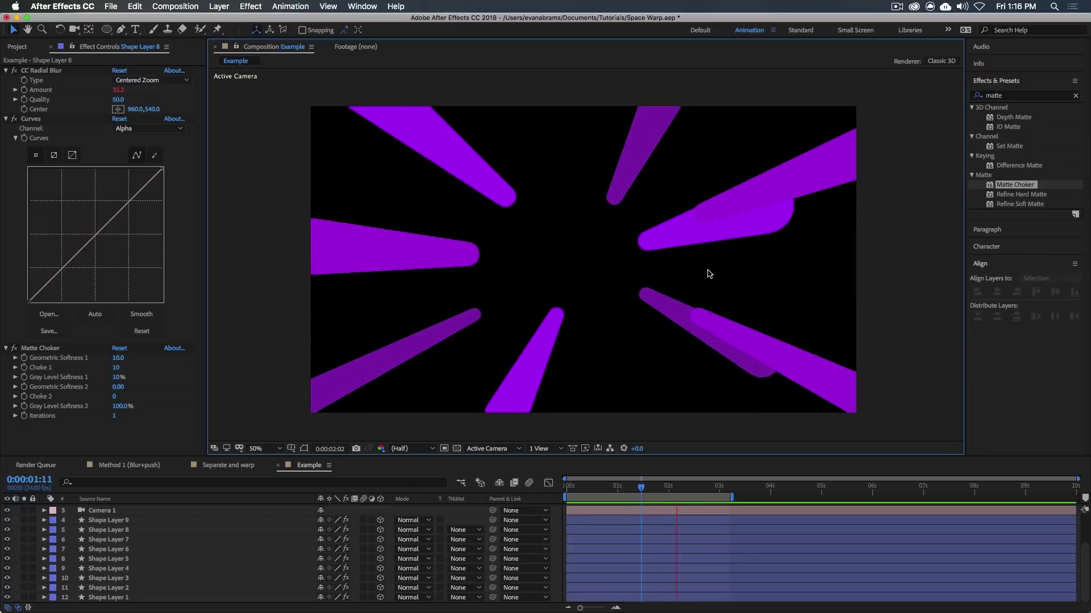